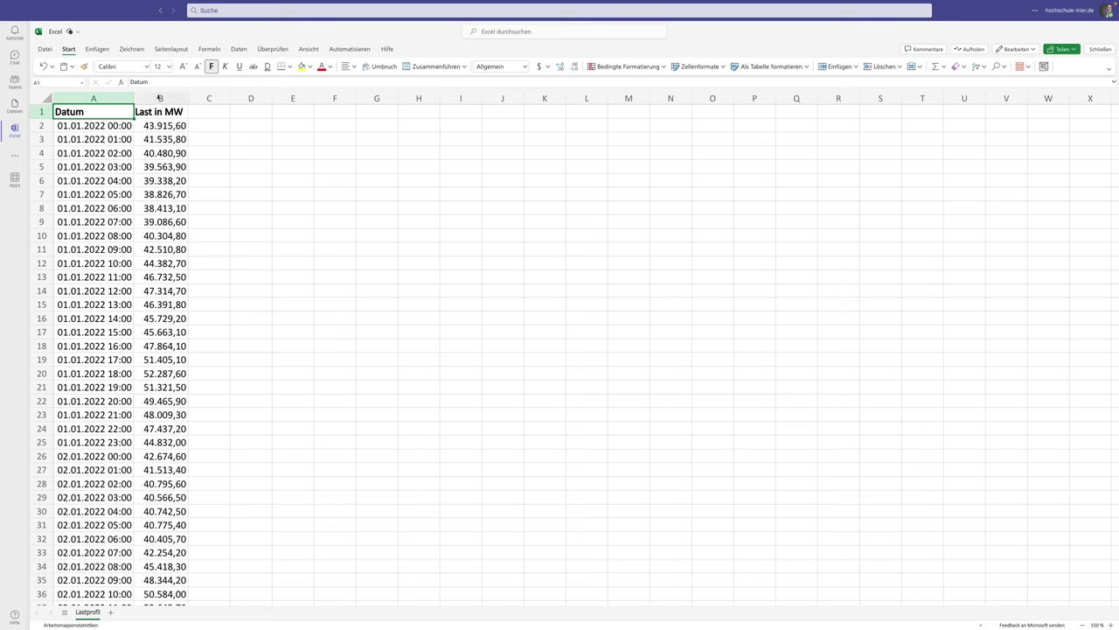
- Start an INDEX lookup formula in D2, then cancel it
left_click_drag(159, 98, 114, 98)
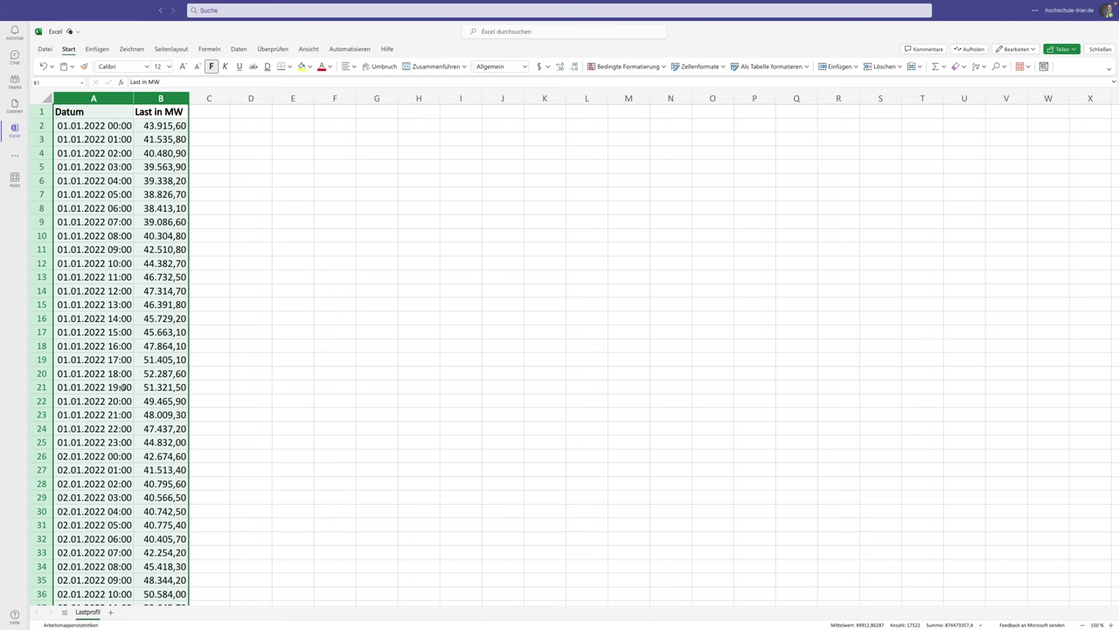
left_click(239, 189)
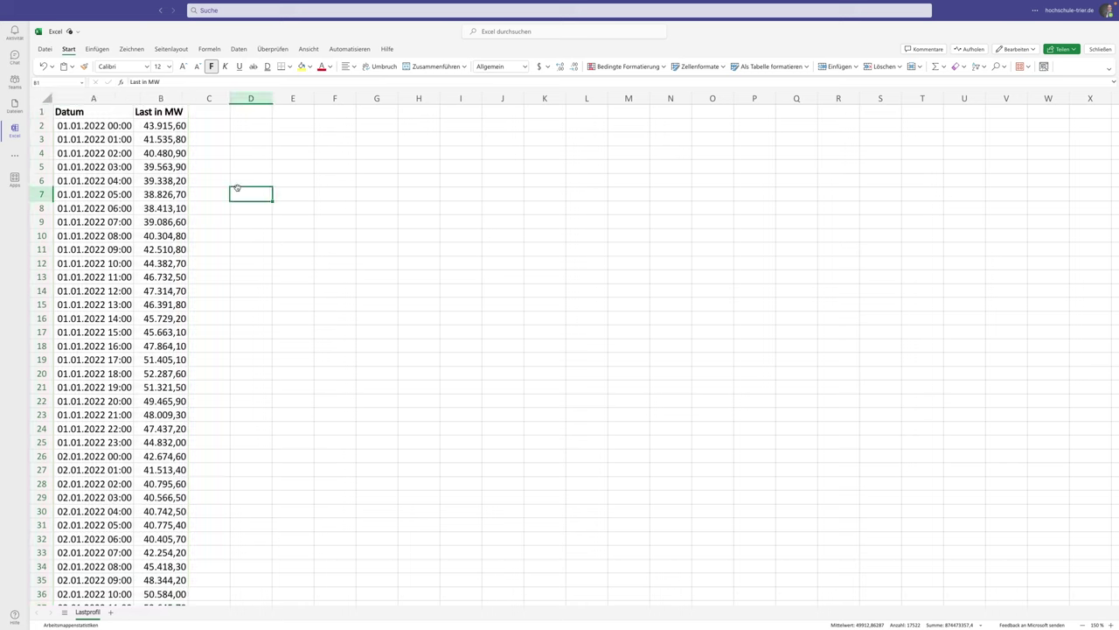
left_click(243, 126)
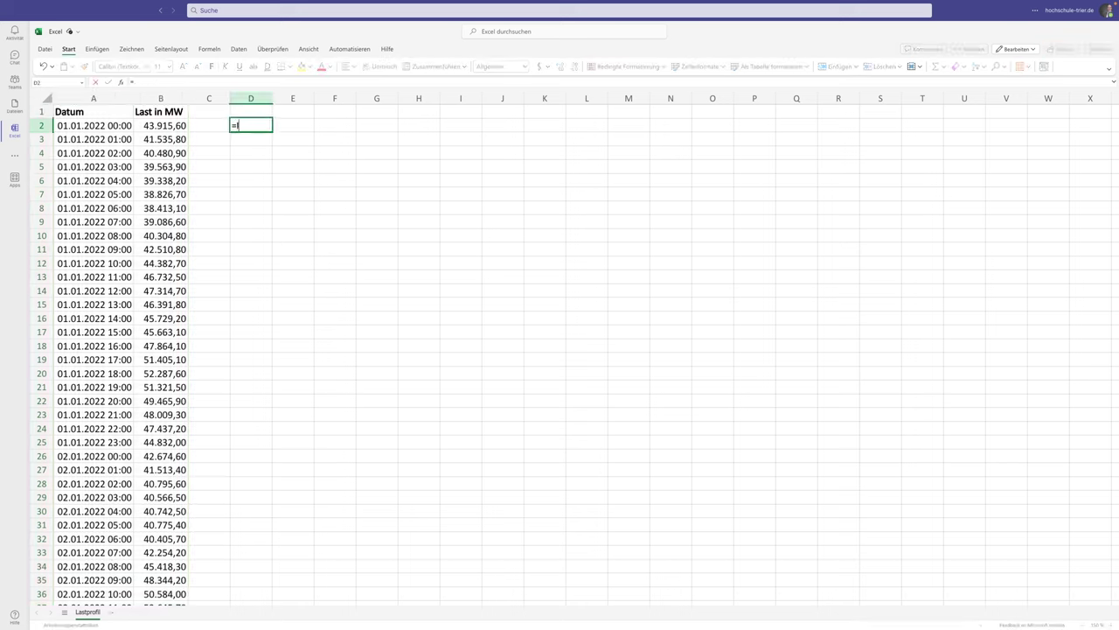
type("=INDEX(")
key("BackSpace")
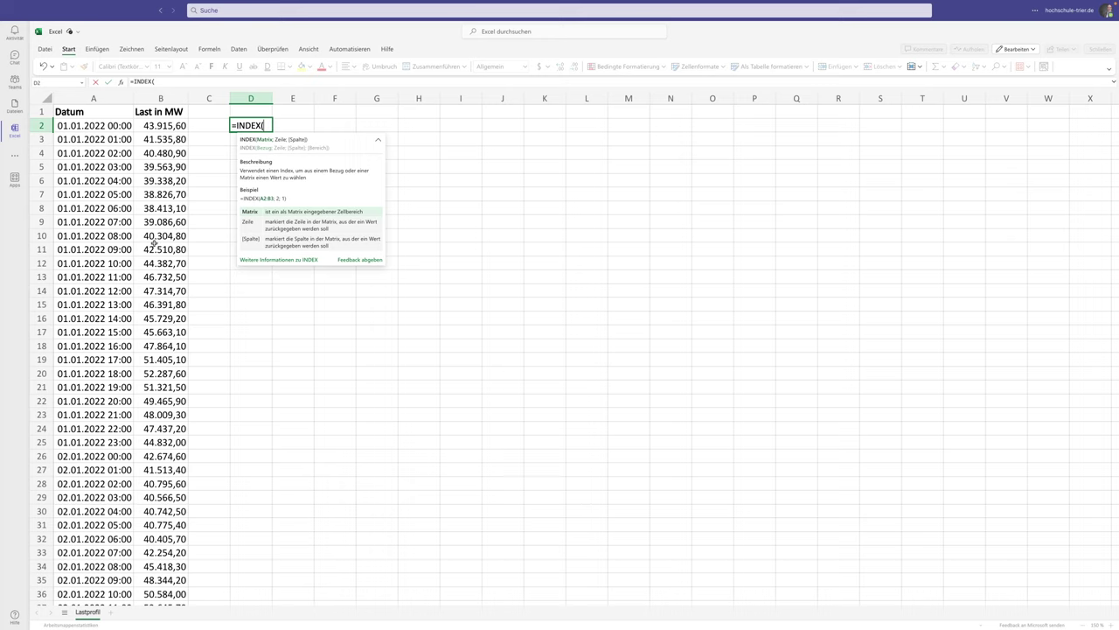
key("Escape")
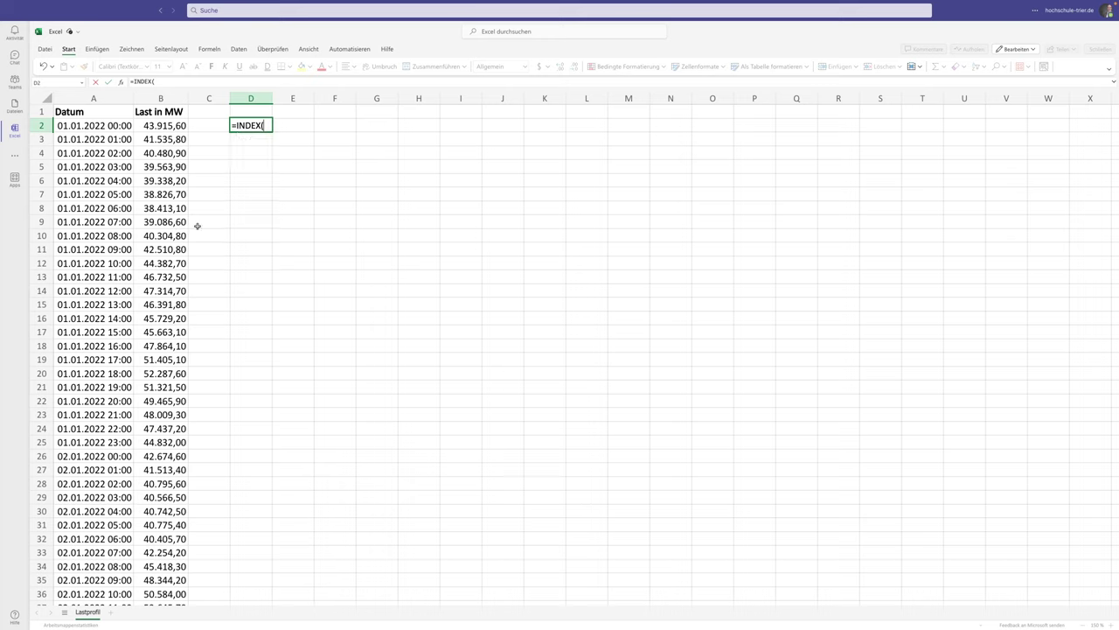
key("Escape")
- Enter the date 01.01.2022 in E2 and the next-day formula =E2+1 in E3
left_click(294, 126)
type("0")
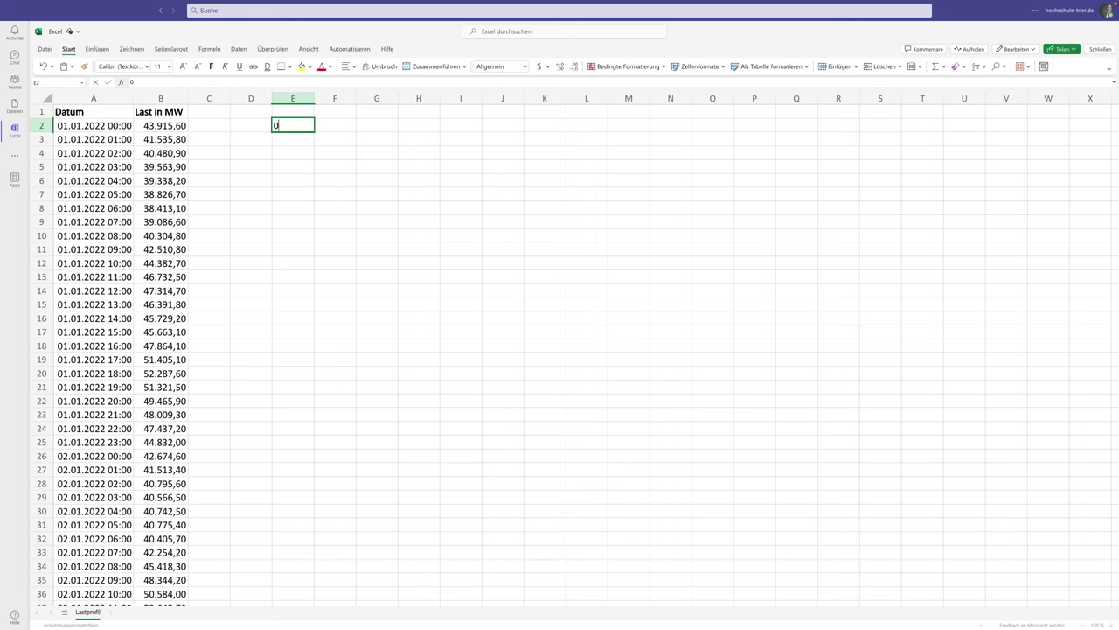
type("1.01.2")
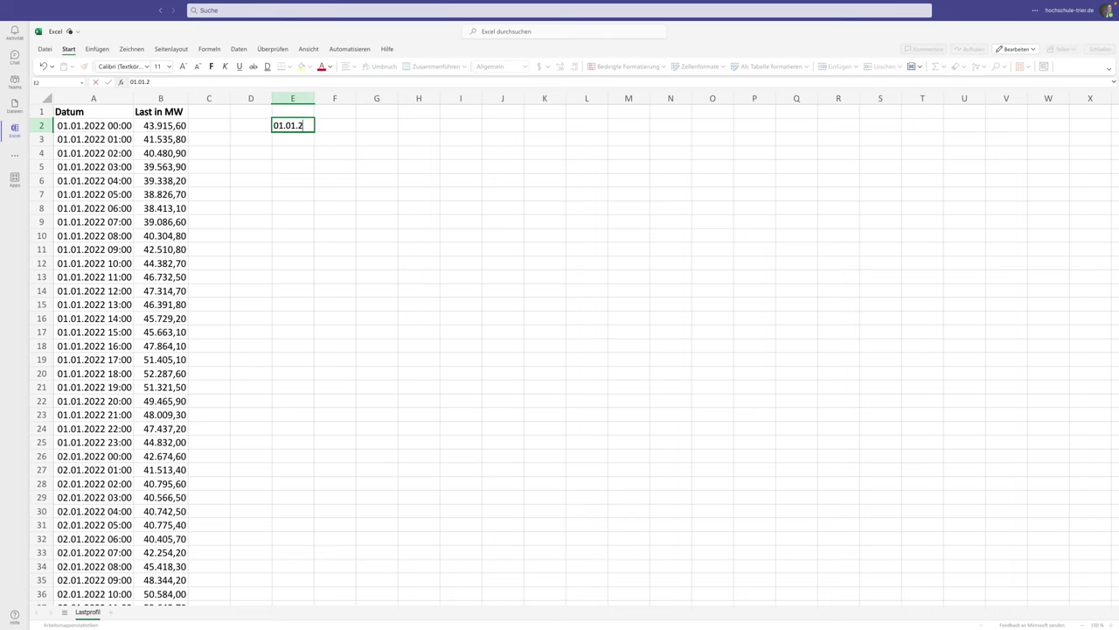
type("022")
key("Return")
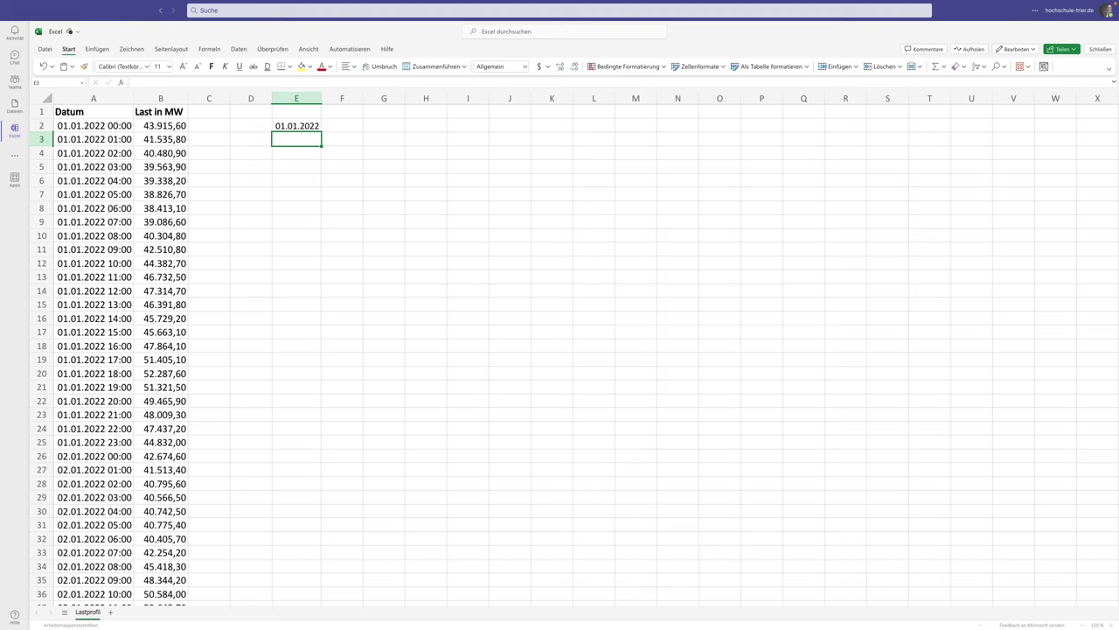
type("=E2")
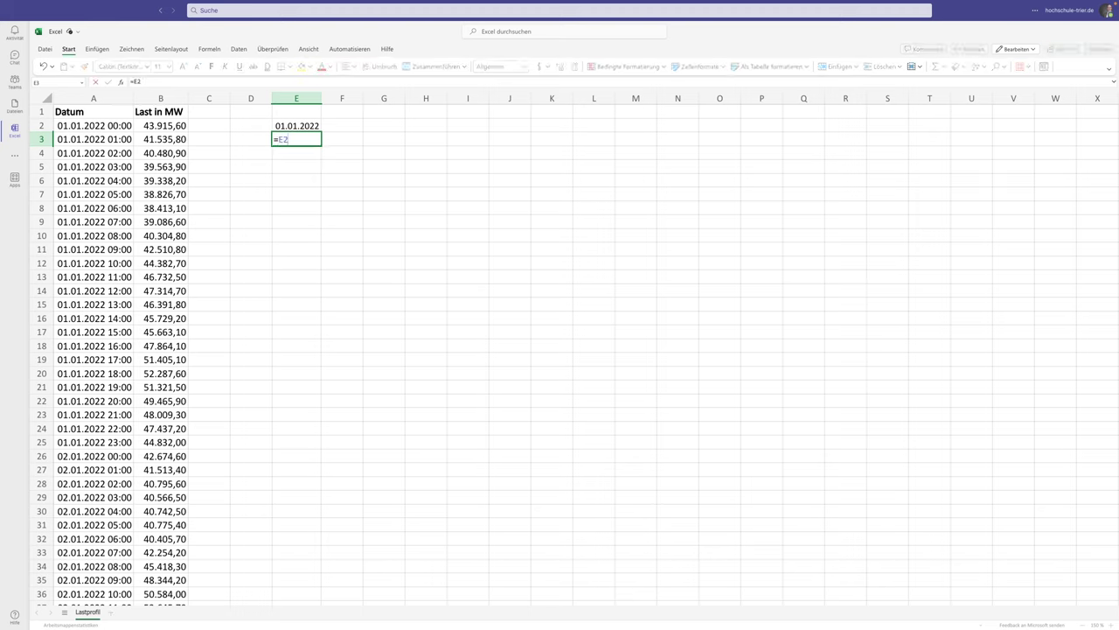
type("+1")
key("Return")
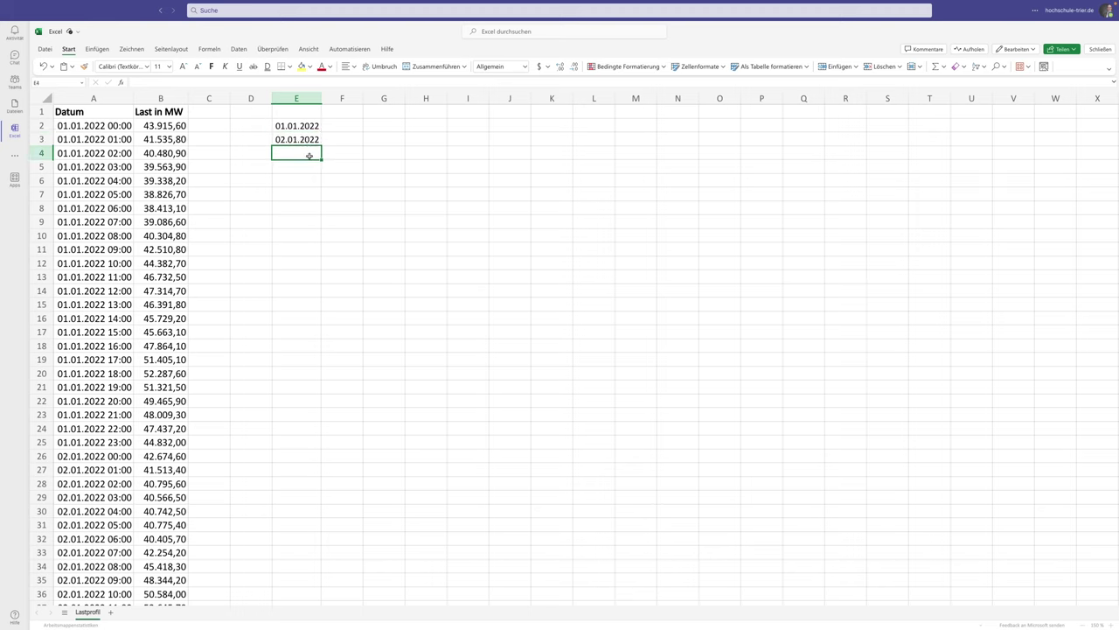
- Fill E3's =E2+1 formula down column E to 31.12.2022 in row 366
left_click(306, 128)
left_click(304, 137)
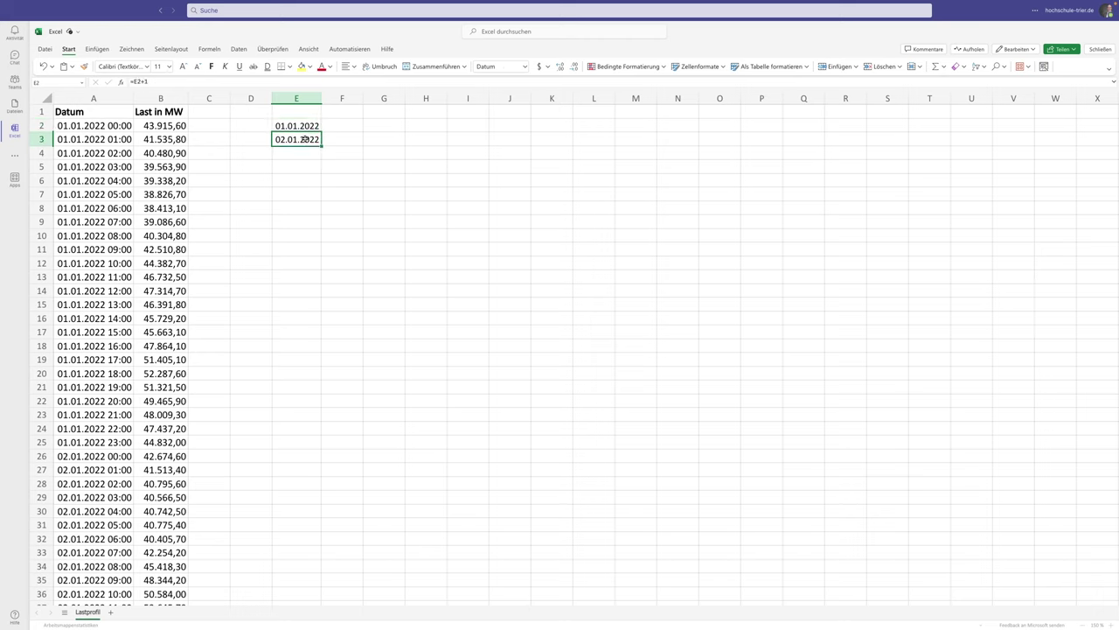
double_click(308, 139)
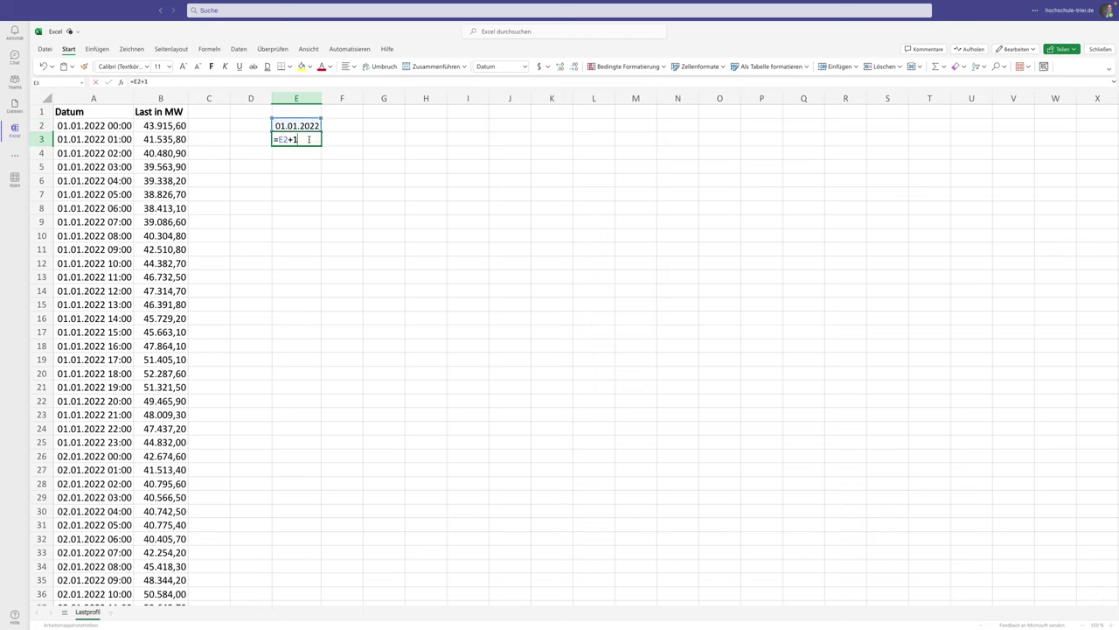
key("Return")
left_click(304, 139)
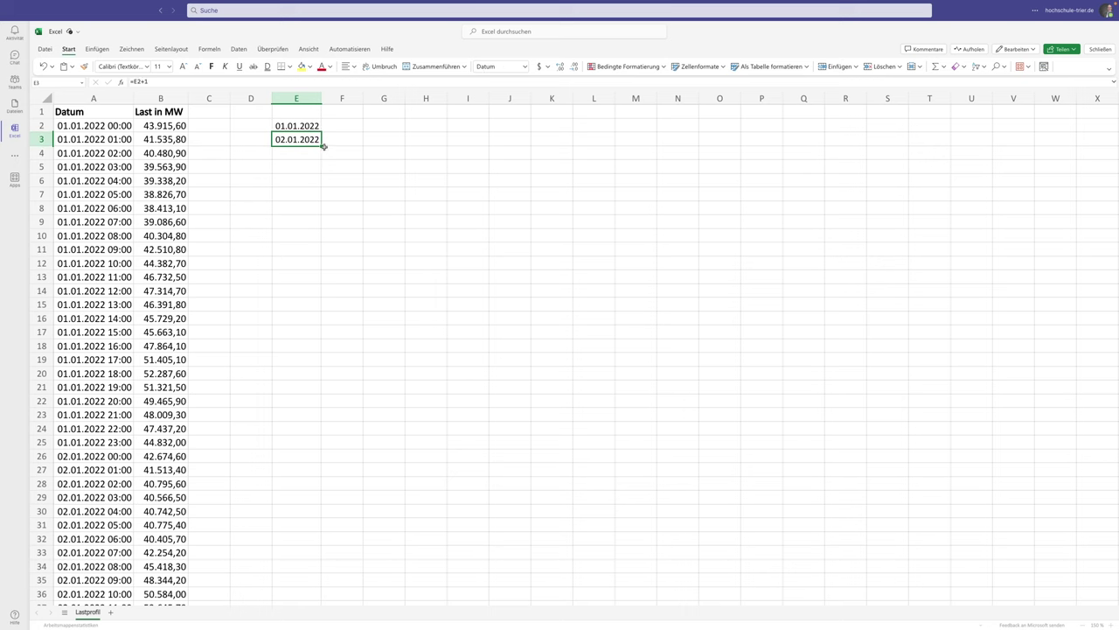
left_click_drag(321, 146, 321, 608)
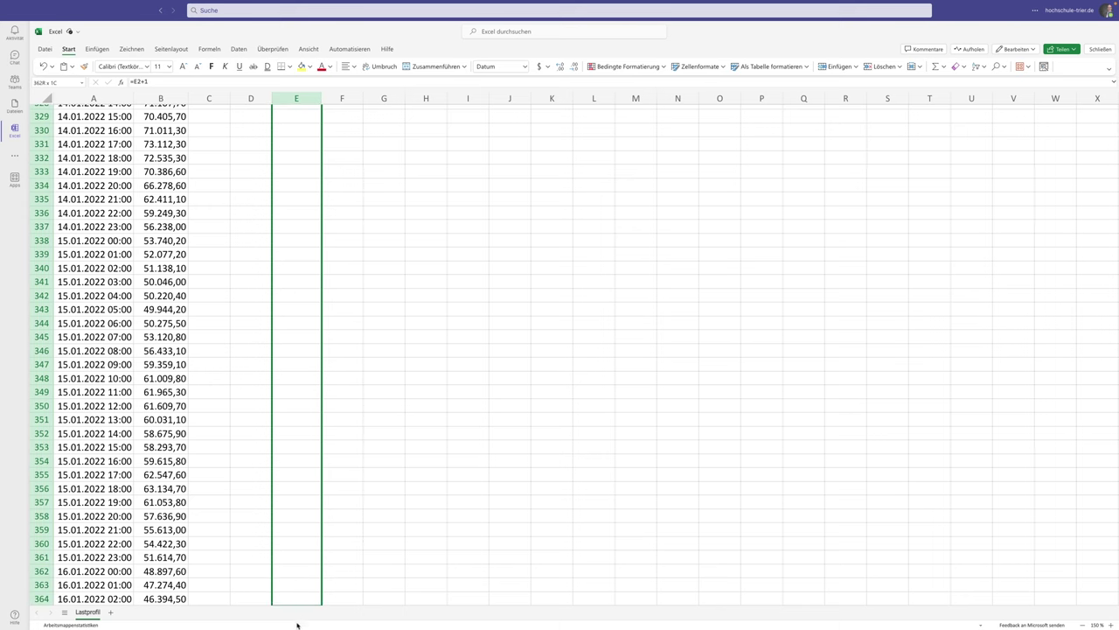
left_click_drag(297, 624, 305, 599)
scroll(320, 500, "down", 3)
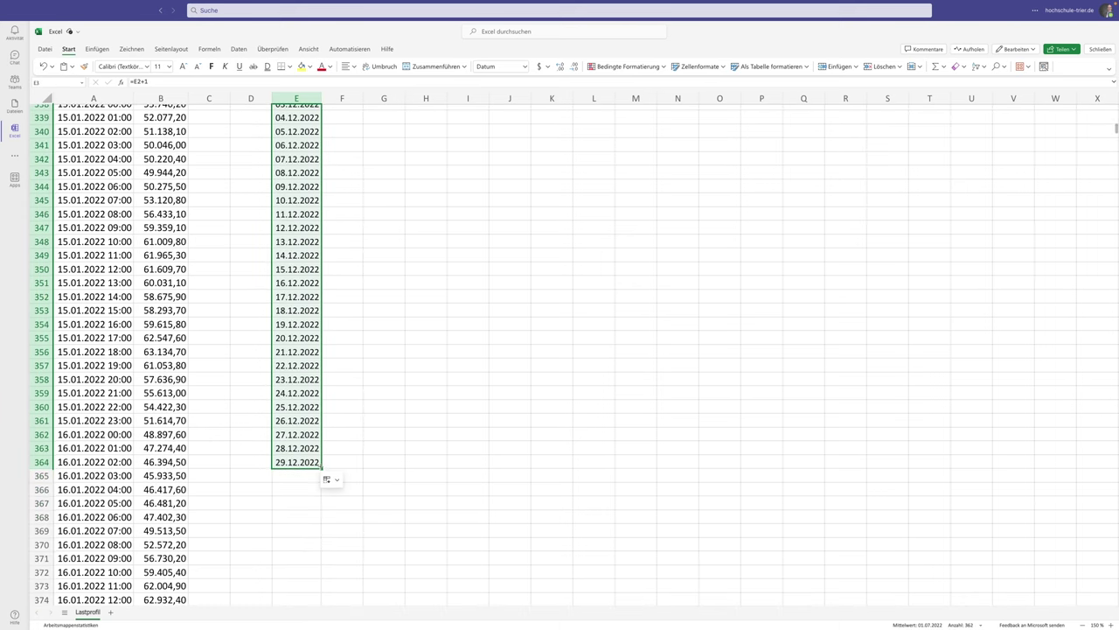
left_click_drag(320, 468, 304, 490)
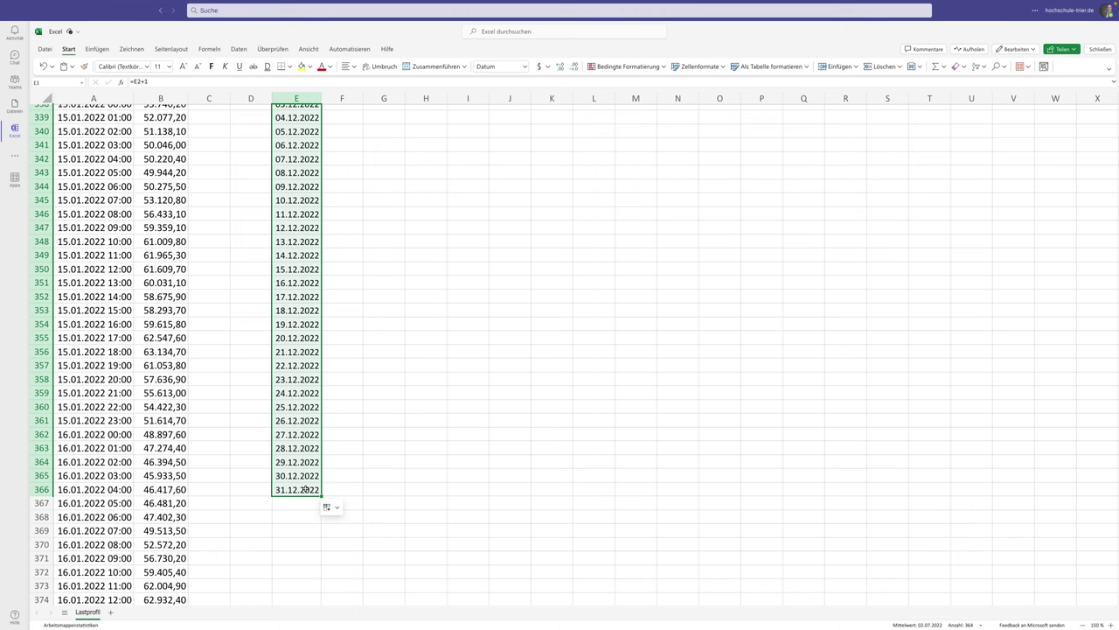
left_click(305, 490)
- Enter the hours 0, 1 and 2 in F1, G1 and H1
key("ctrl+Up")
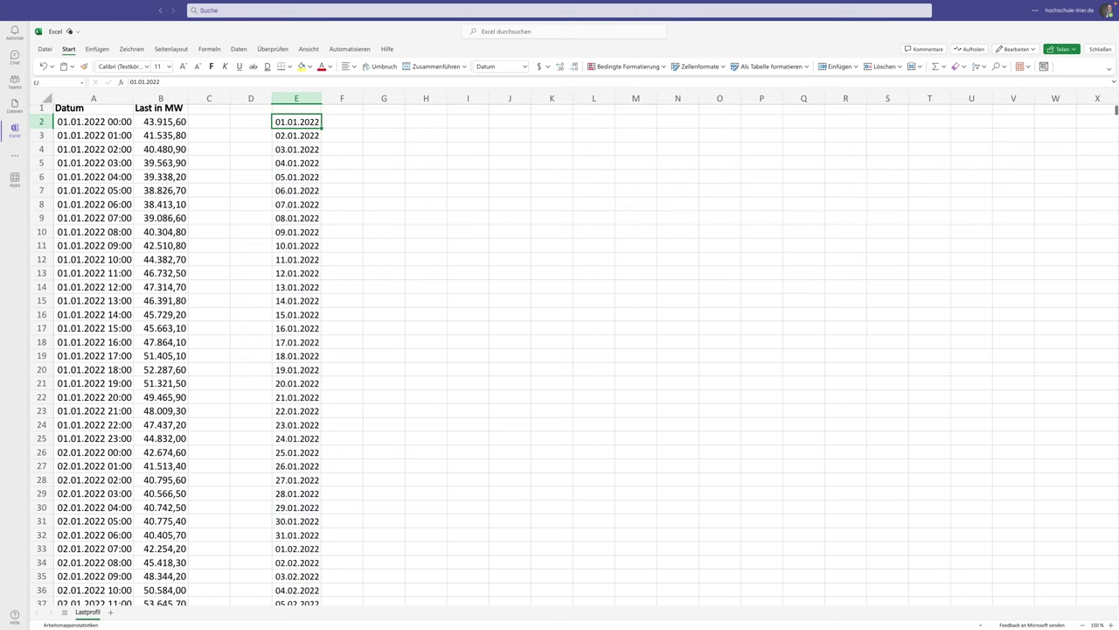
key("Up")
key("Right")
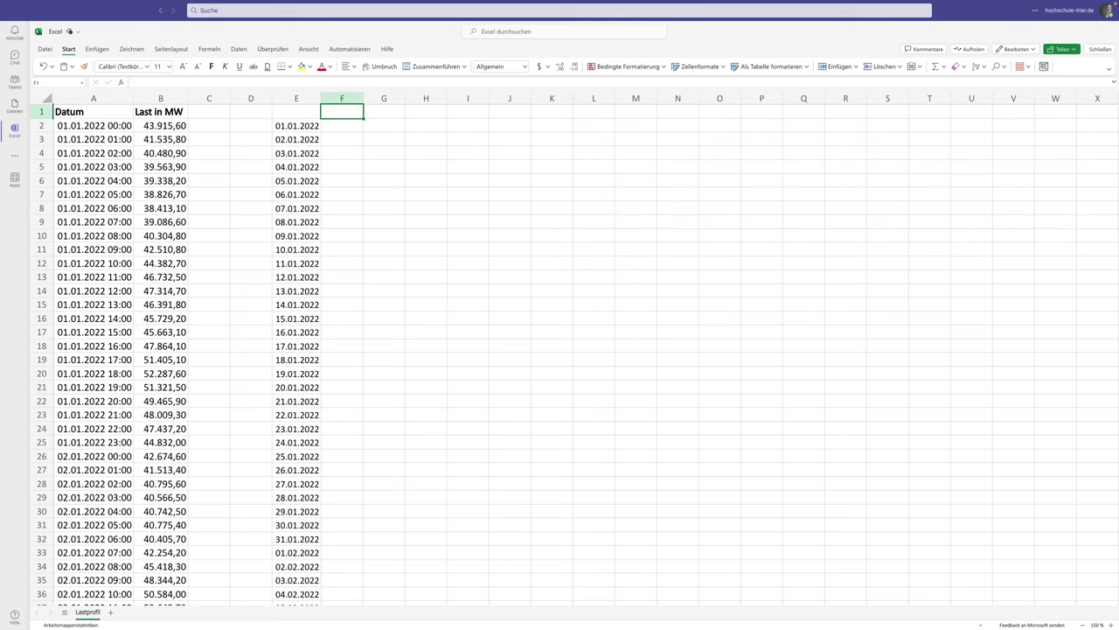
type("0")
key("Tab")
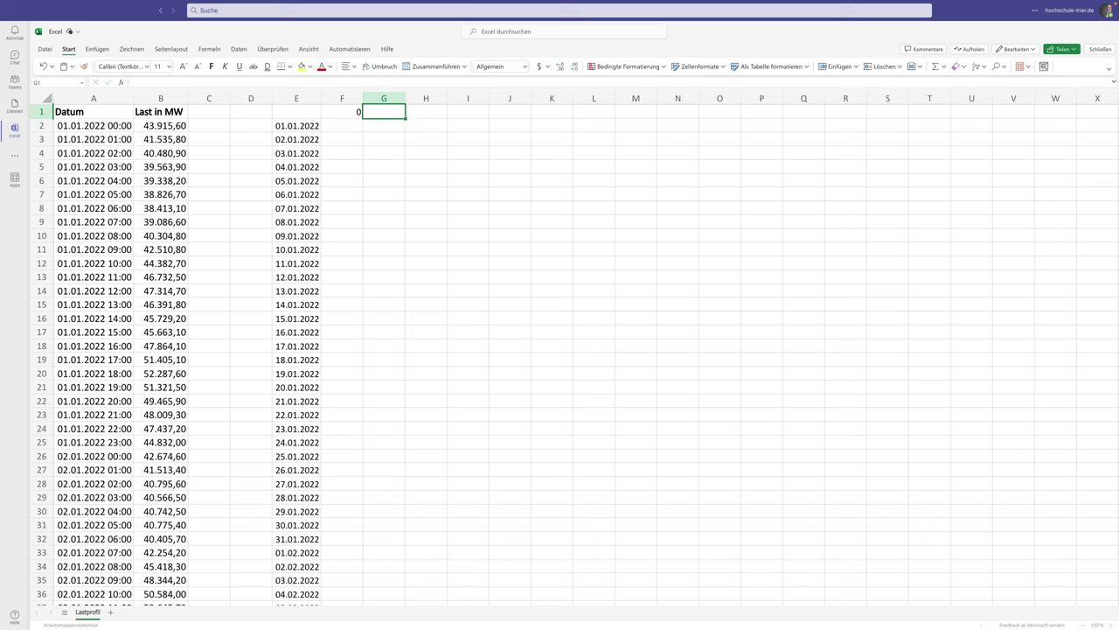
type("1")
key("Tab")
type("2")
key("Tab")
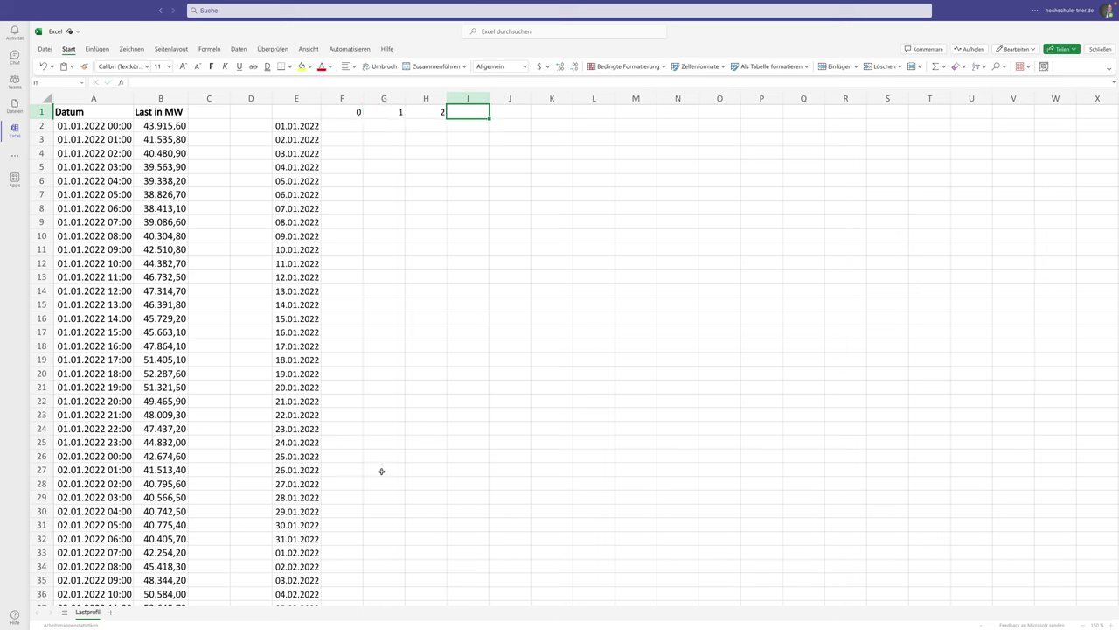
- Extend the hour series to 23 in AC1 and widen columns F through AC
left_click_drag(357, 112, 986, 117)
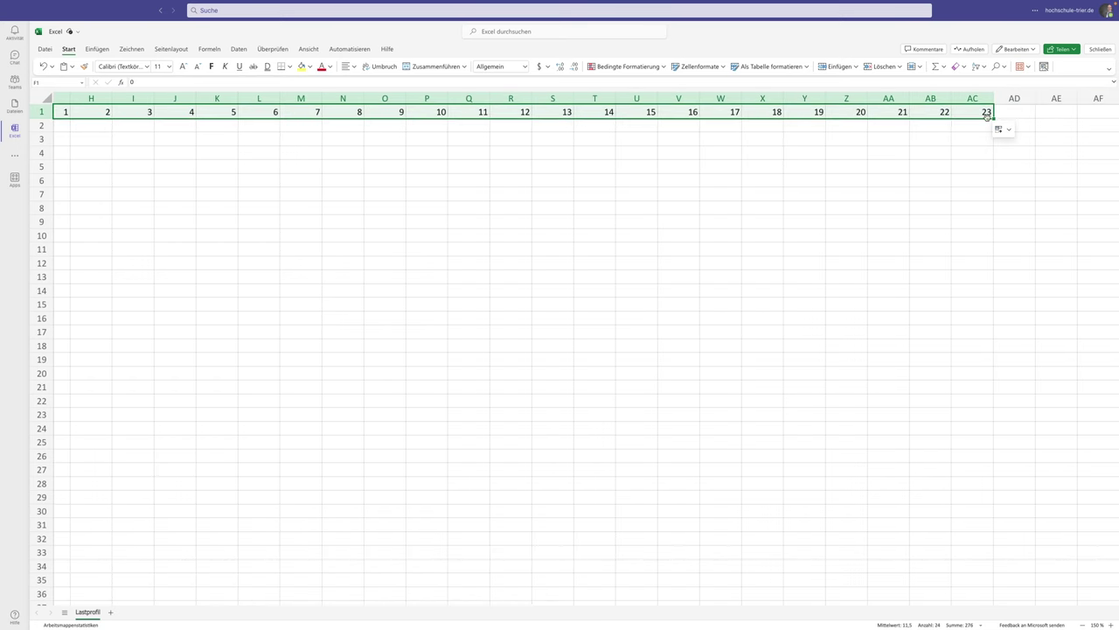
mouse_move(951, 98)
left_mouse_down()
mouse_move(961, 99)
mouse_move(94, 97)
left_mouse_up()
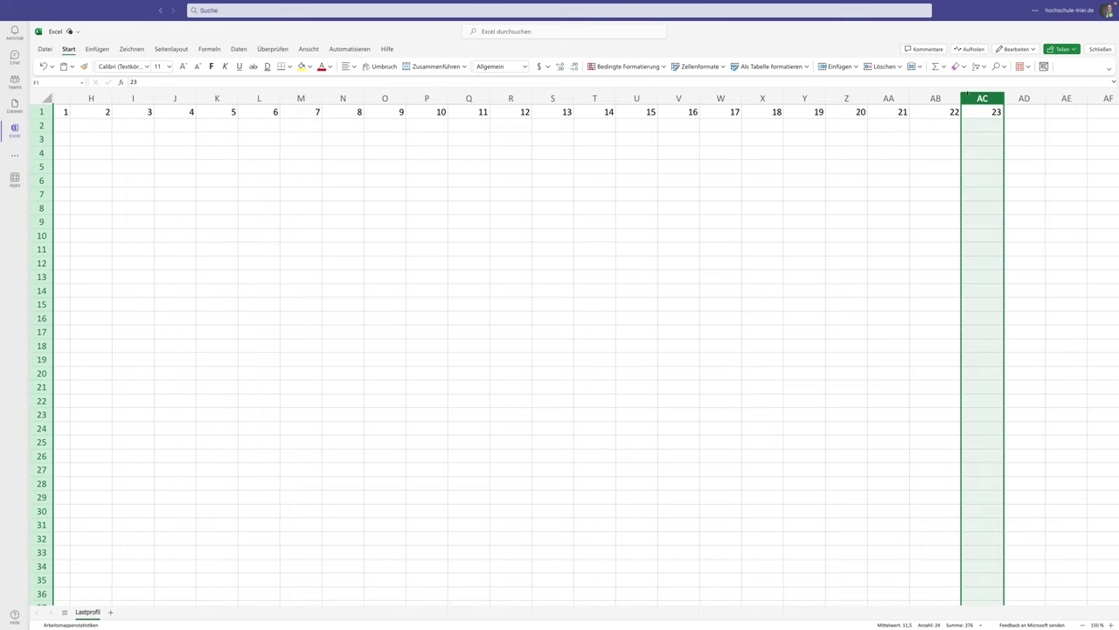
left_click_drag(297, 98, 372, 99)
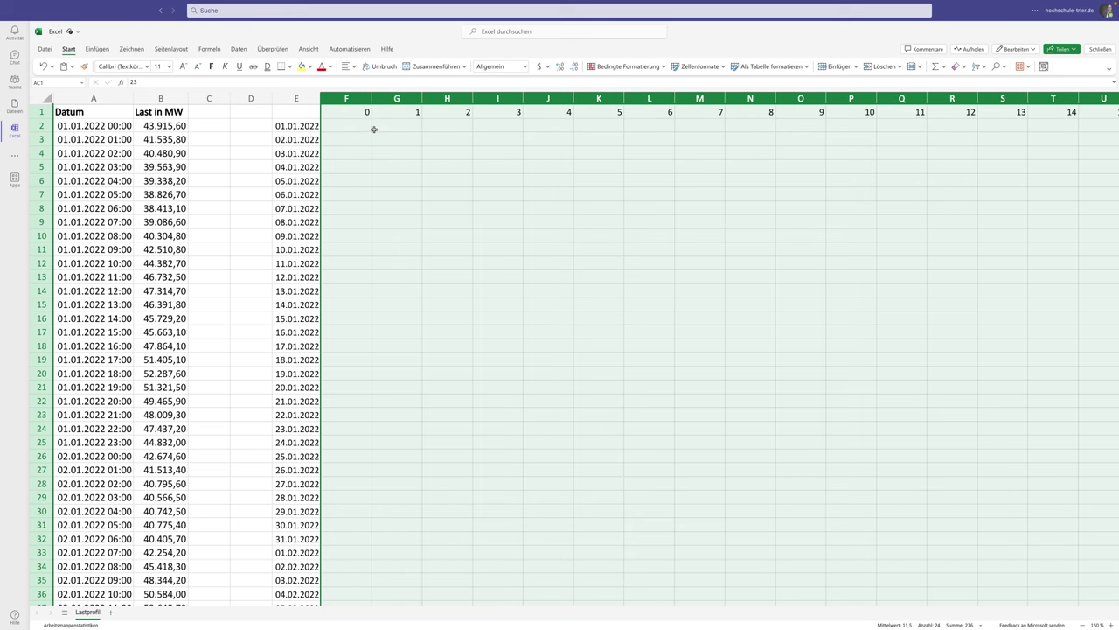
- Copy the first two loads into F2 and G2 (43.915,60 and 41.535,80)
left_click(353, 129)
left_click(170, 128)
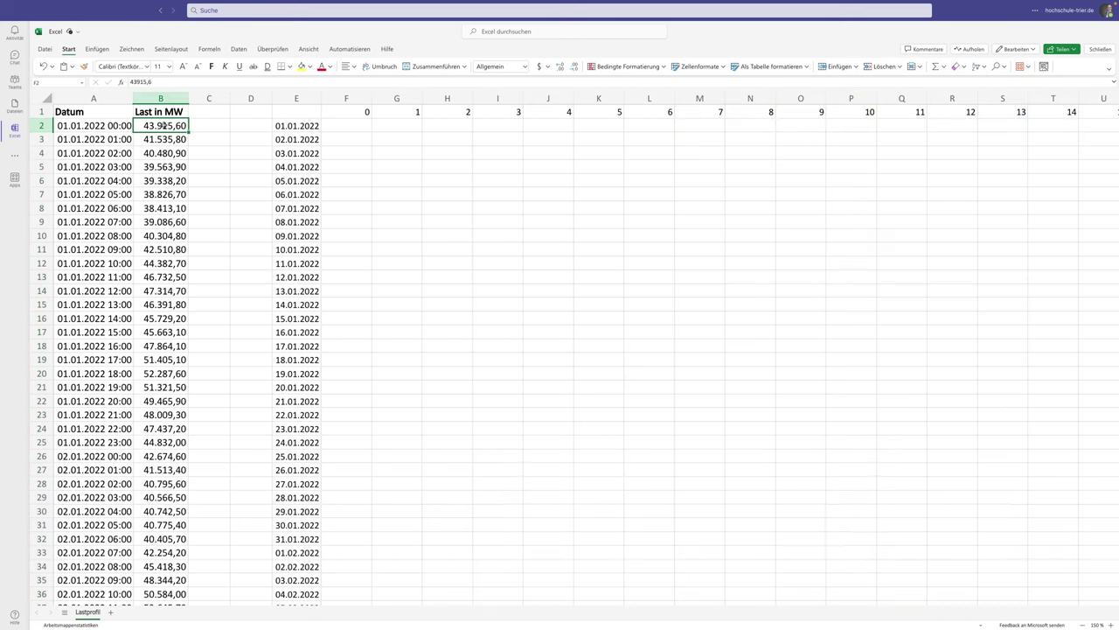
key("ctrl+c")
left_click(345, 127)
key("ctrl+v")
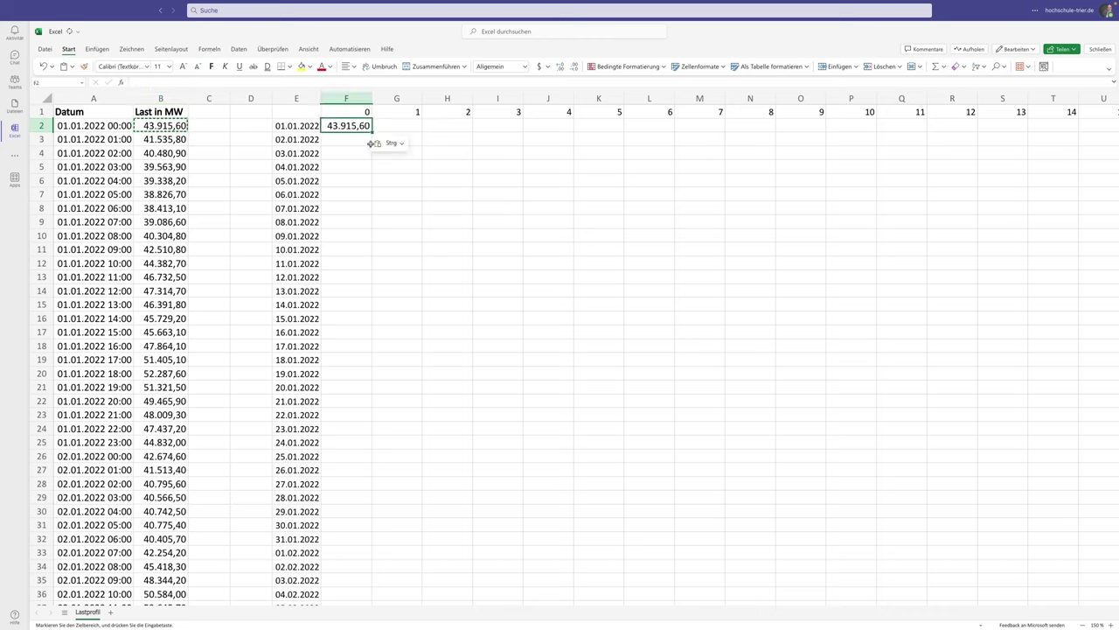
left_click(411, 127)
key("ctrl+v")
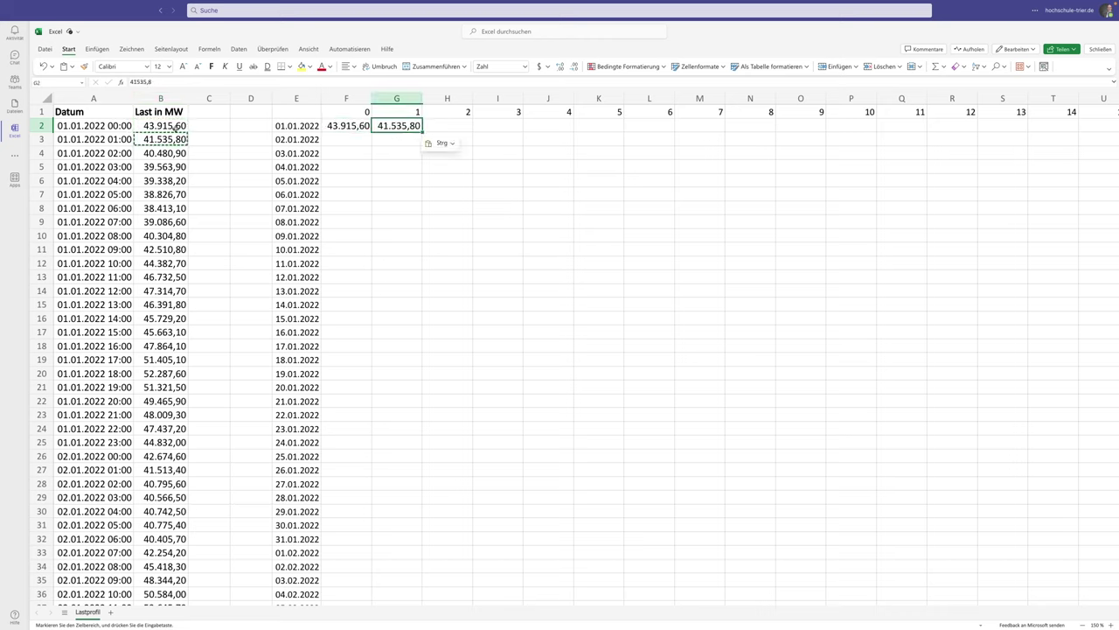
left_click(167, 126)
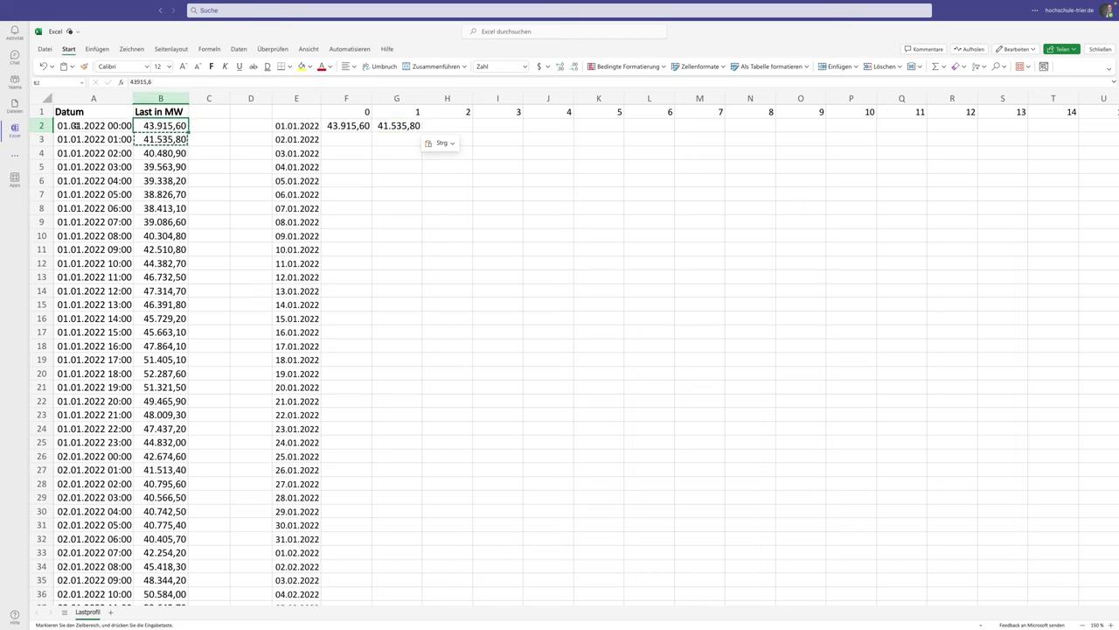
left_click(351, 126)
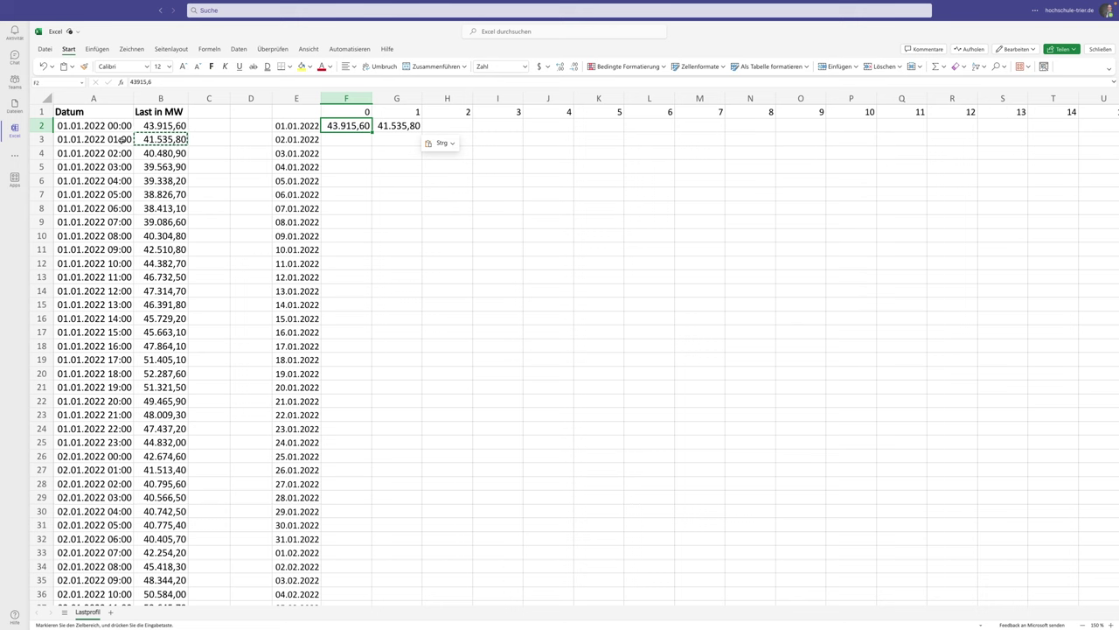
left_click(387, 126)
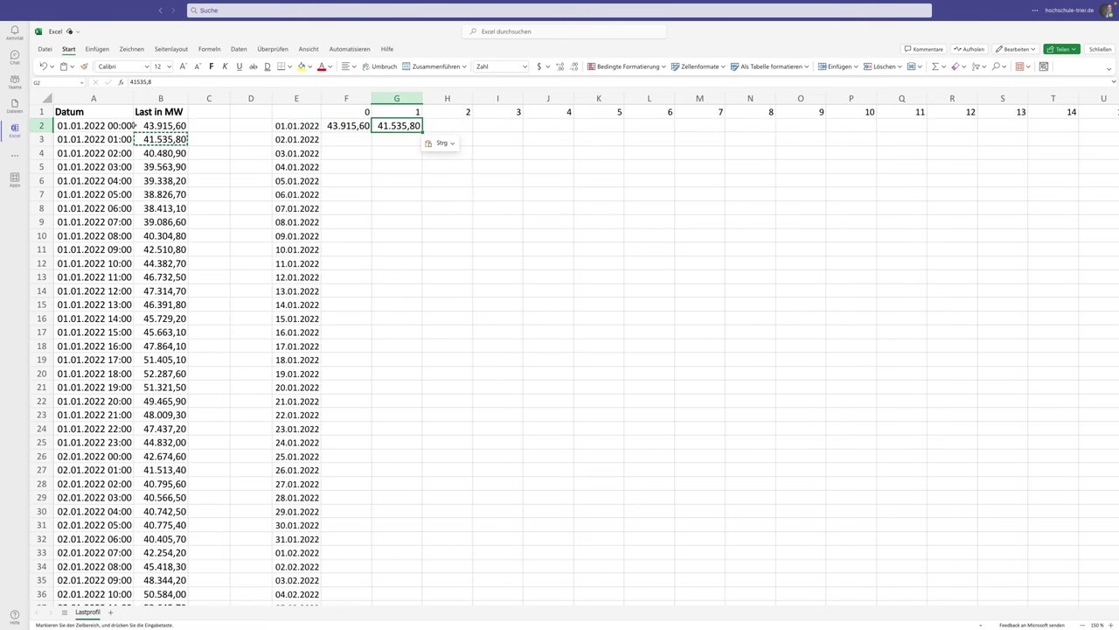
- Copy the first day's 24 loads in B2:B25 and bring up the paste choices for F2
left_click_drag(168, 125, 163, 443)
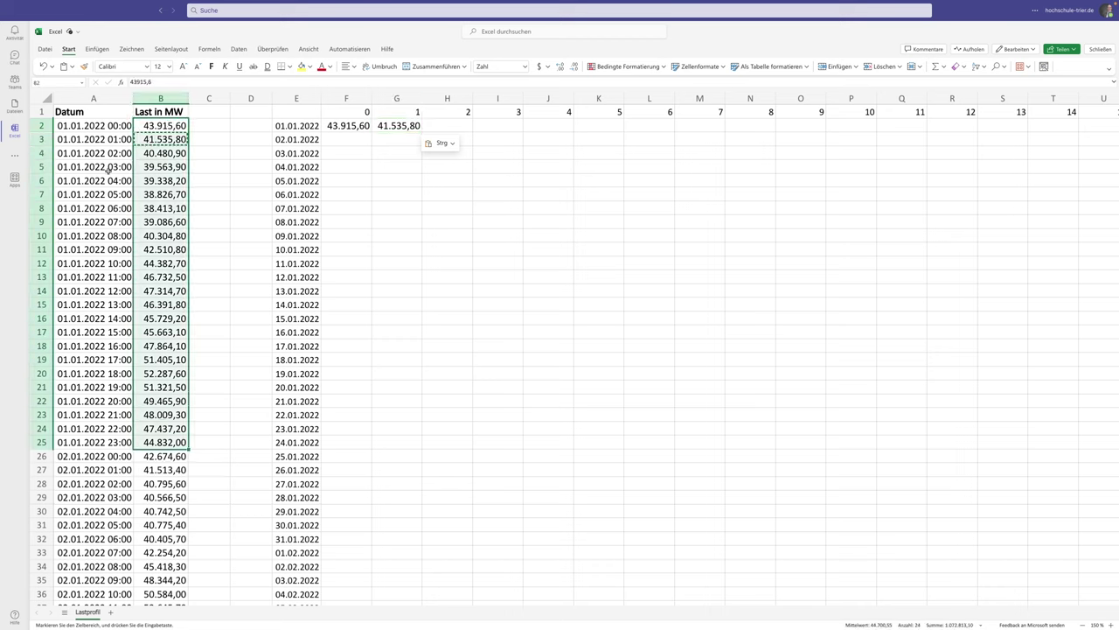
key("ctrl+c")
left_click(341, 124)
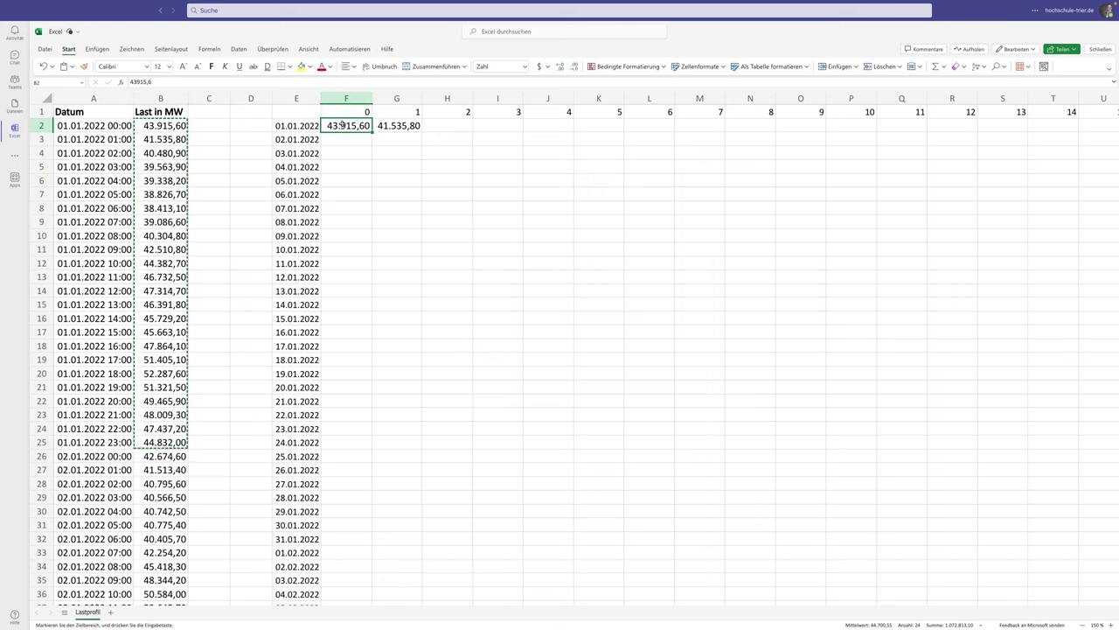
left_click(72, 66)
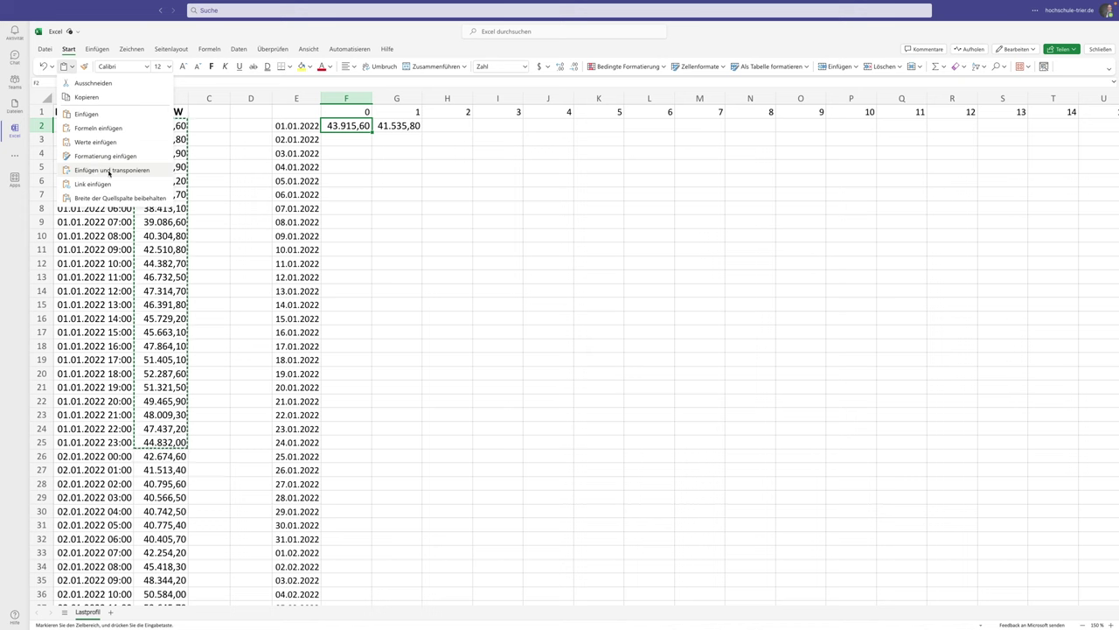
- Paste the copied loads into F2 with Einfügen und transponieren, spreading them across row 2
left_click(105, 170)
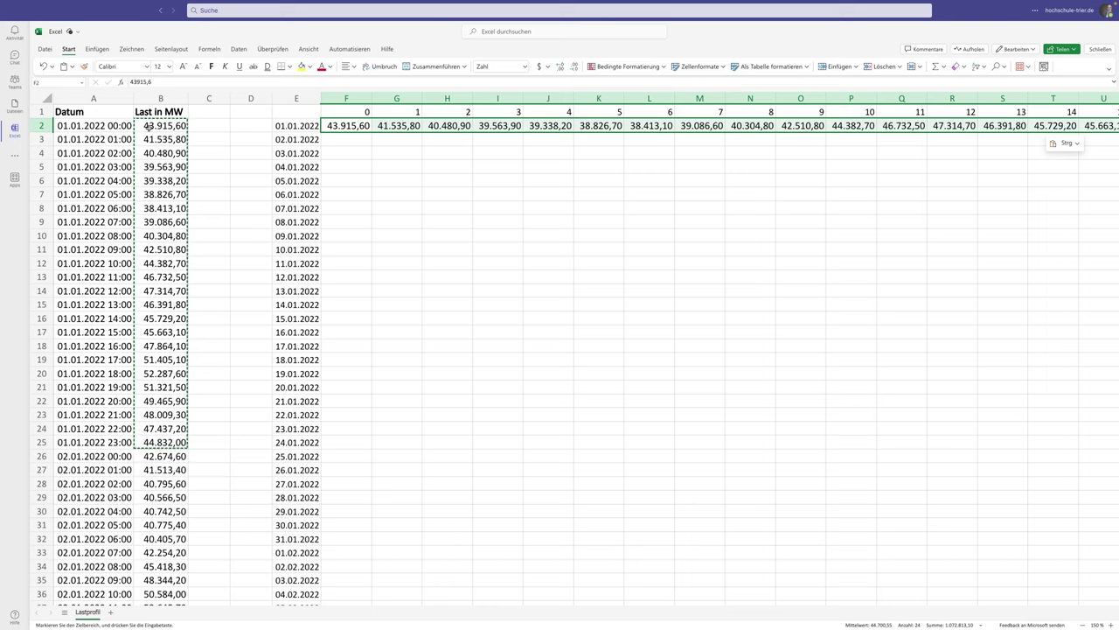
- Undo the transposed paste, clear F2:G2, and abandon an INDEX formula in F2
key("ctrl+z")
left_click(394, 152)
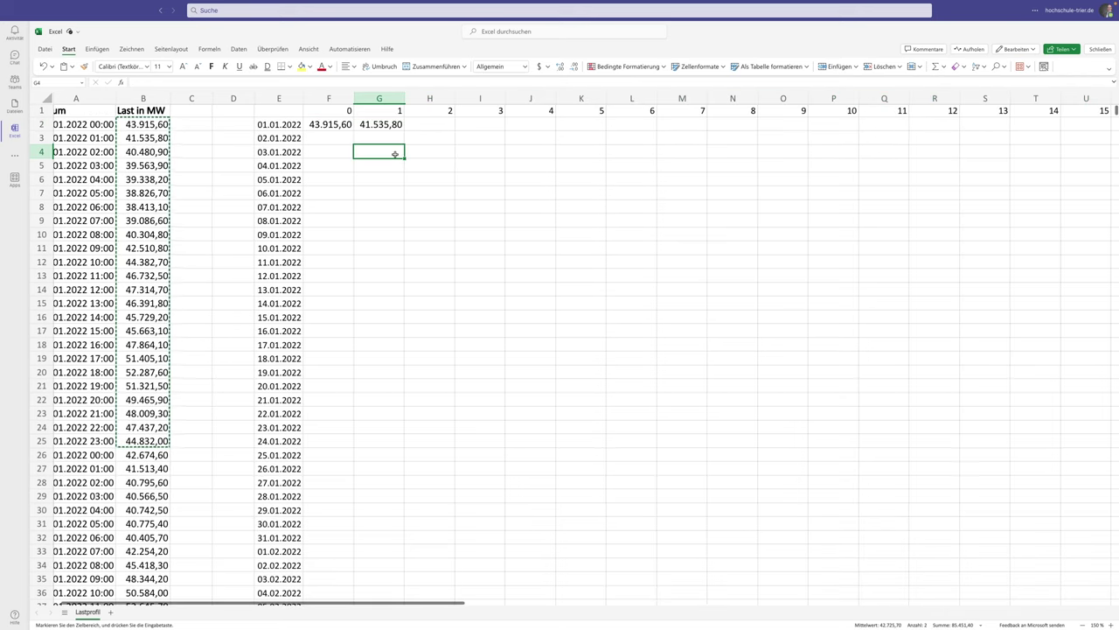
left_click_drag(333, 124, 397, 123)
key("Delete")
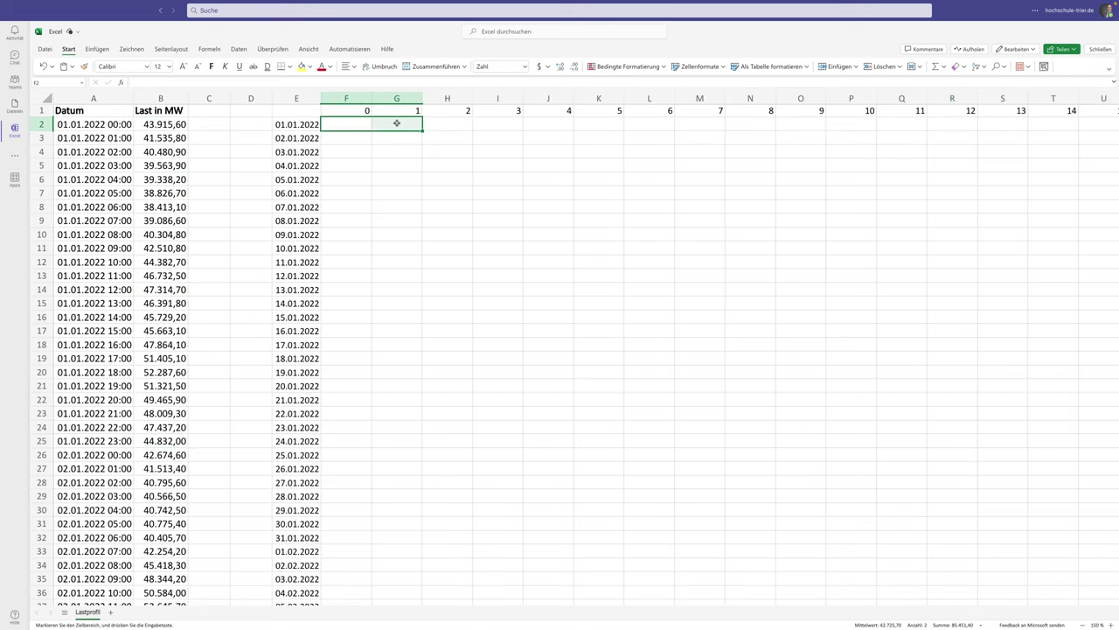
left_click(348, 124)
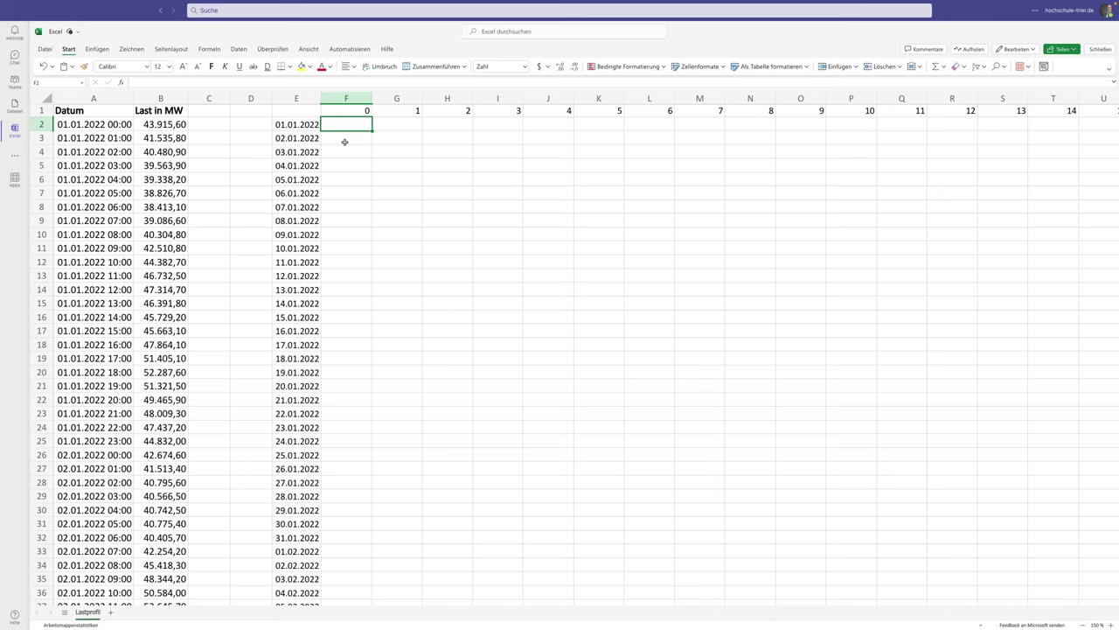
type("=INDEX(")
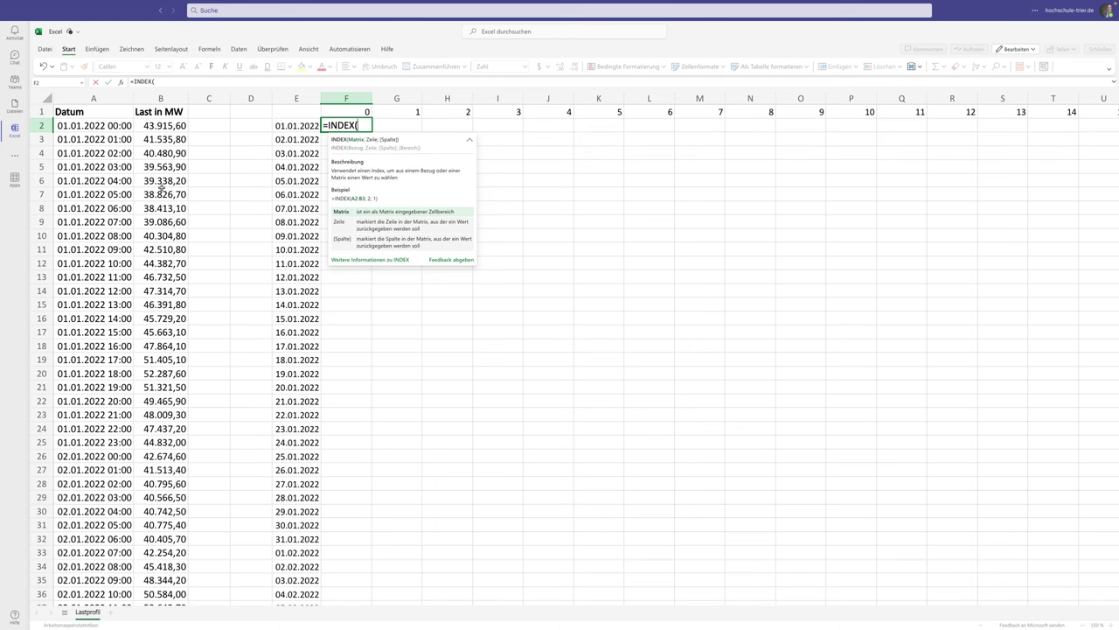
key("Escape")
key("Escape")
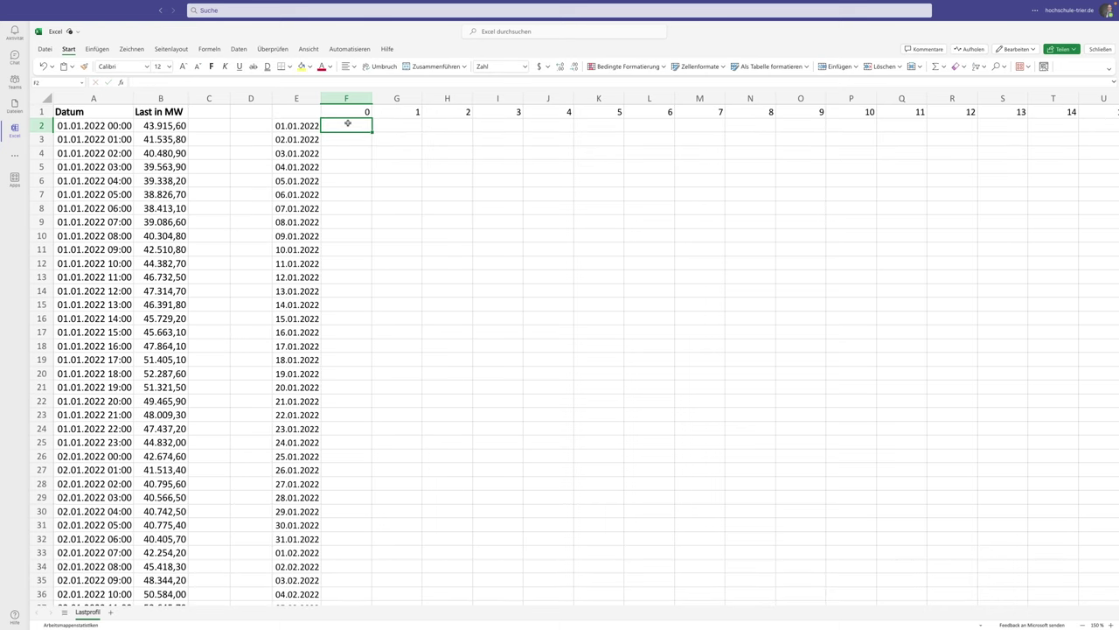
- Enter placeholder numbers 1, 2, 3 in F2:H2 and 25 in F3
type("1")
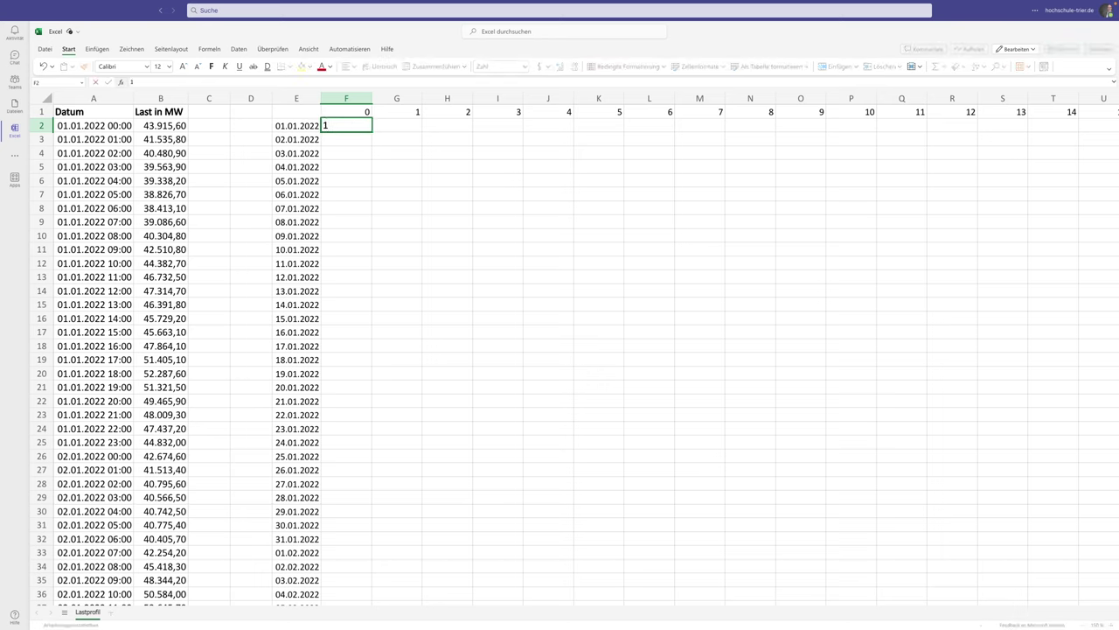
key("Tab")
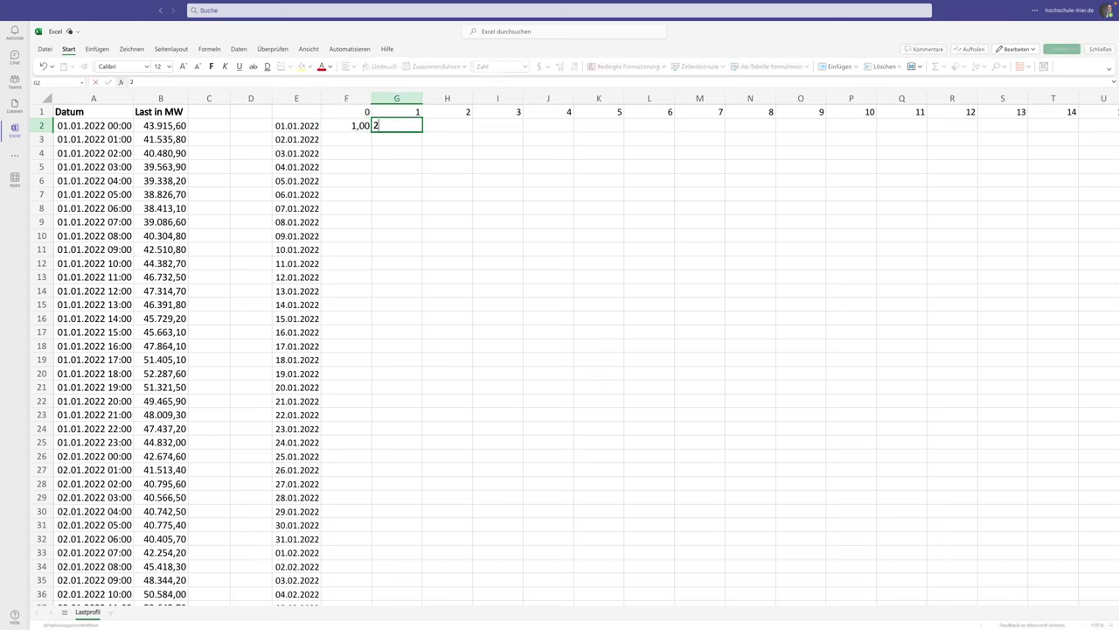
type("2")
key("Tab")
type("3")
key("Tab")
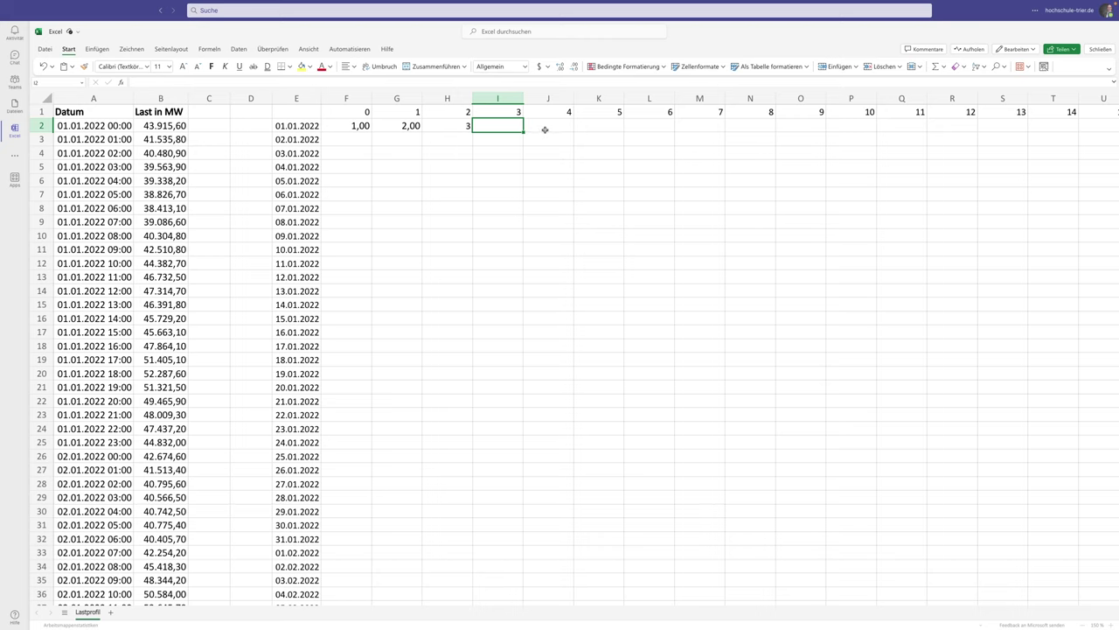
left_click(445, 125)
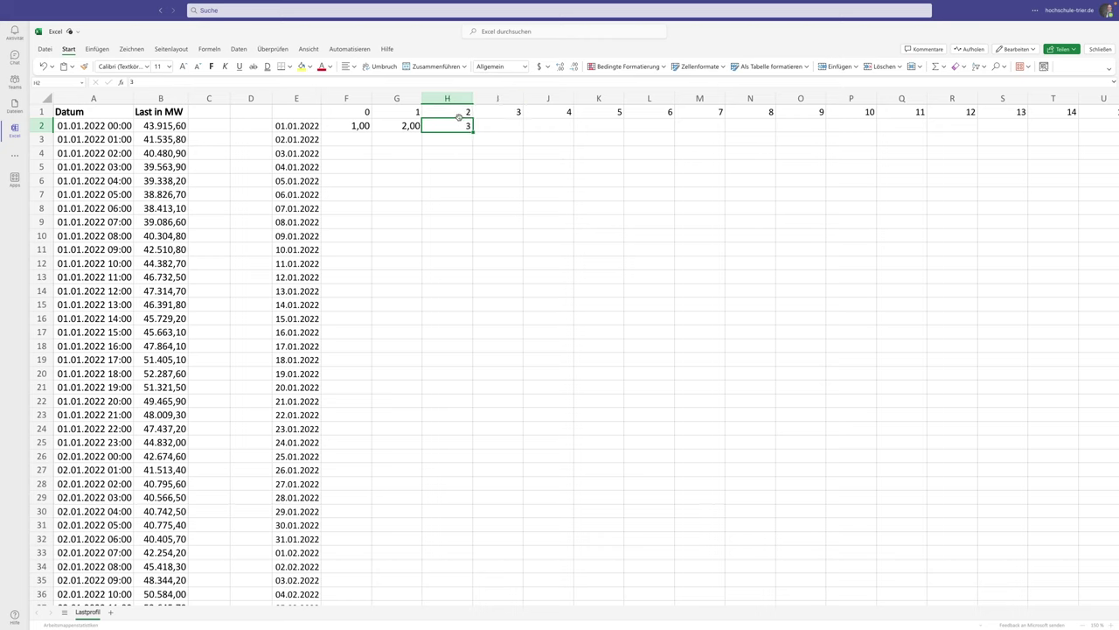
left_click(171, 157)
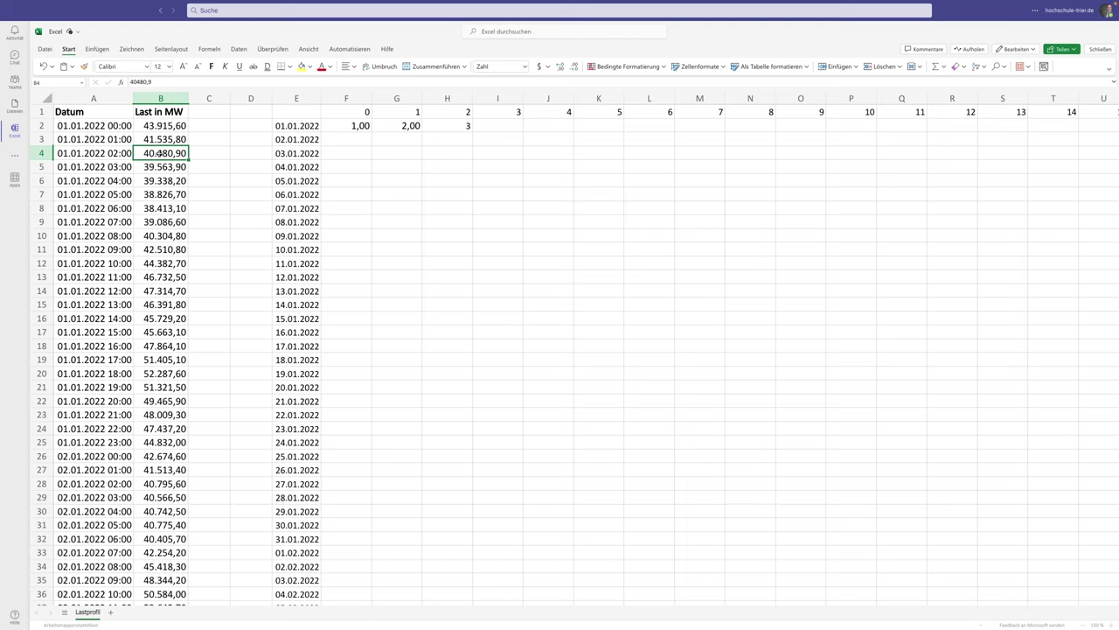
left_click(353, 137)
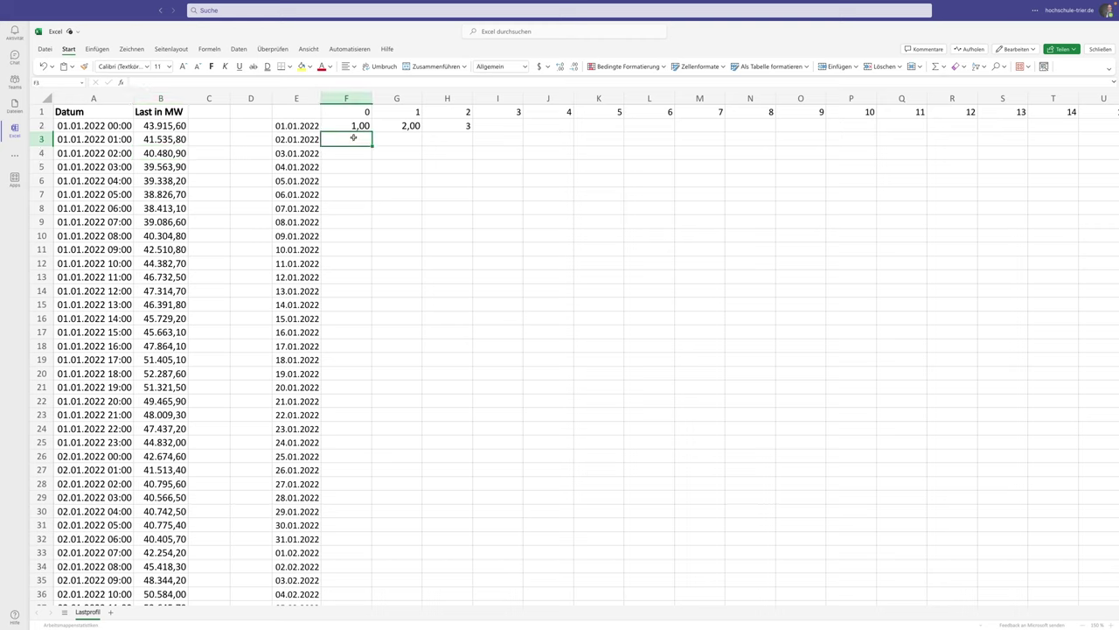
type("25")
key("ctrl+Return")
left_click(167, 454)
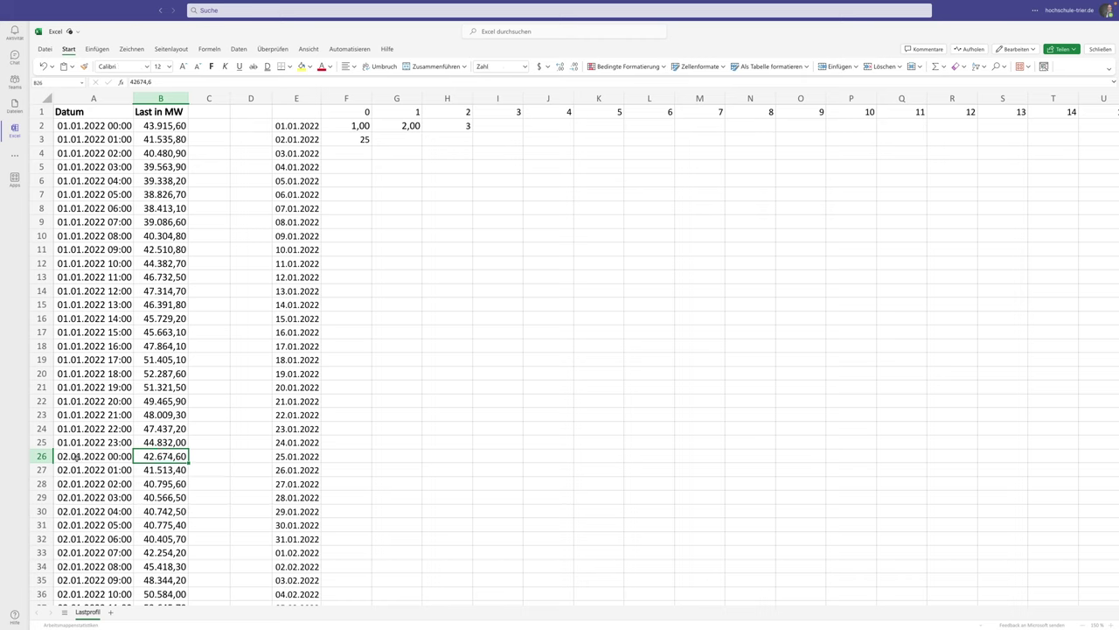
key("shift+Left")
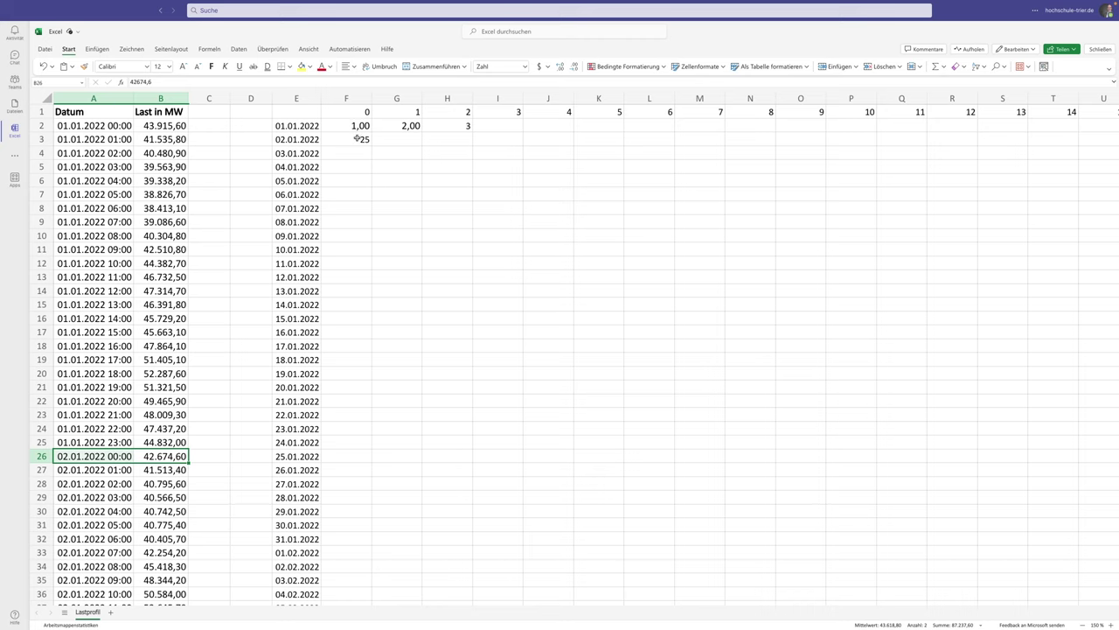
left_click(164, 124)
left_click_drag(164, 123, 151, 456)
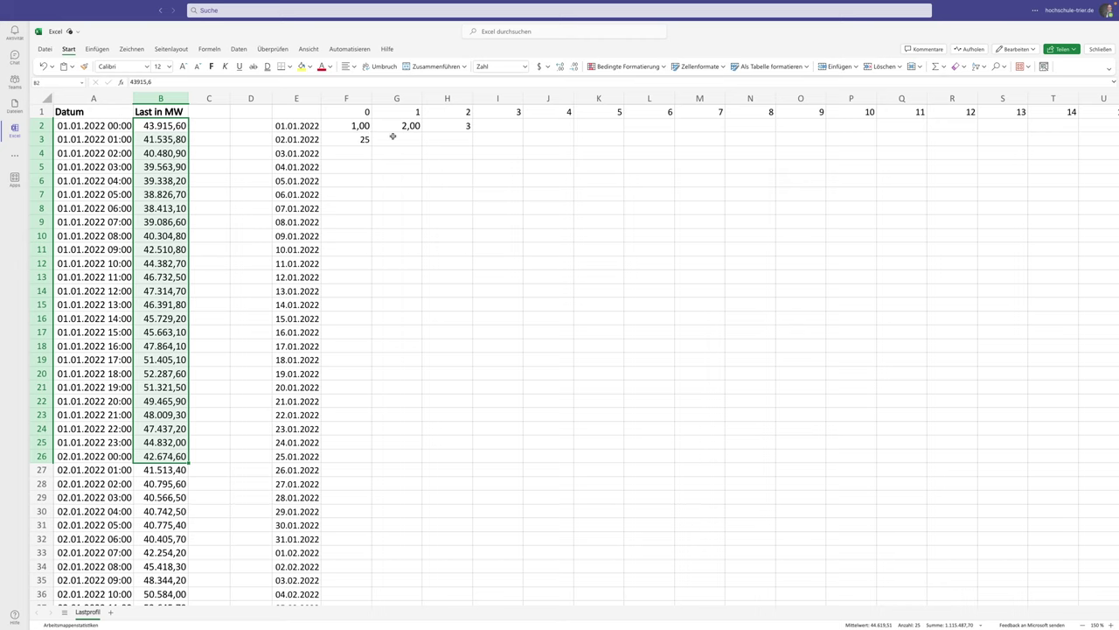
- Enter =INDEX($B$2:$B$8761;1) in F2, returning 43.915,60
left_click(341, 128)
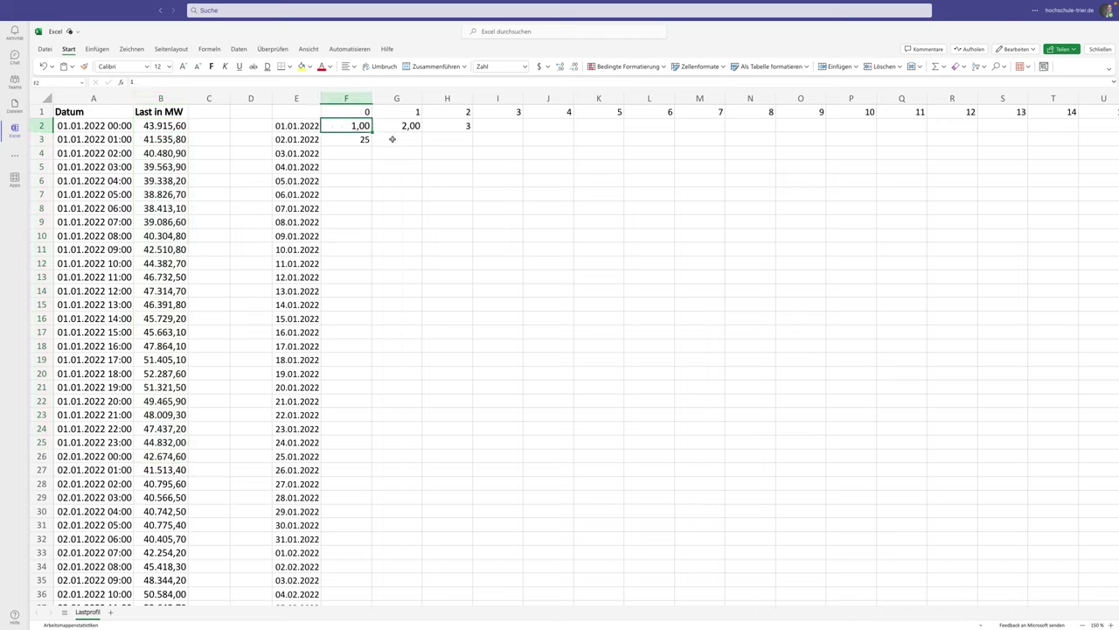
type("=INDEX(")
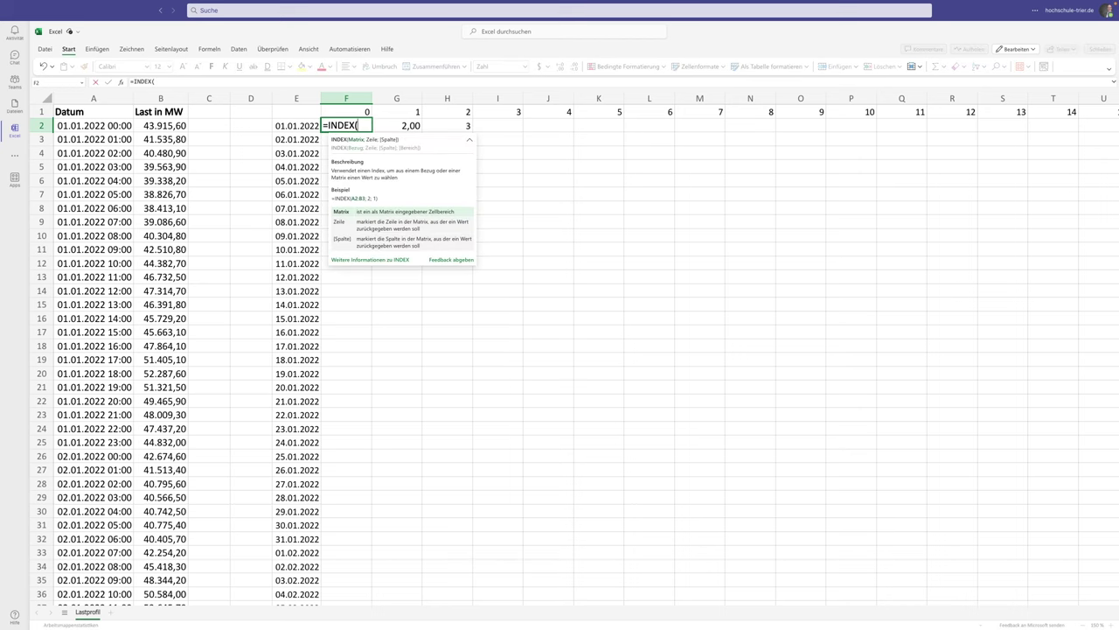
left_click(162, 125)
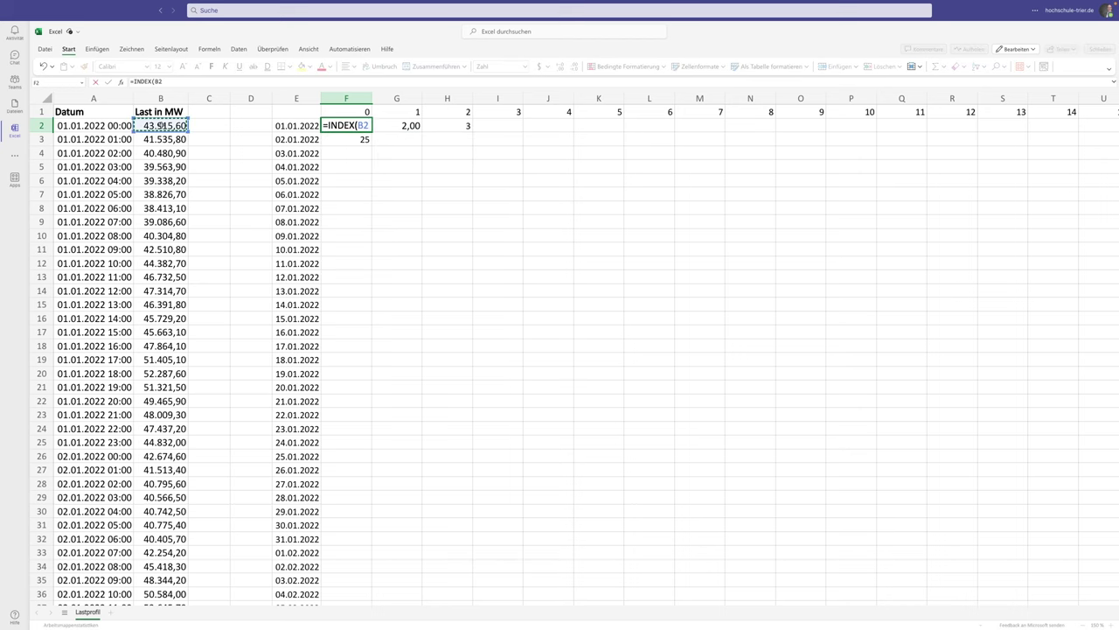
key("ctrl+shift+Down")
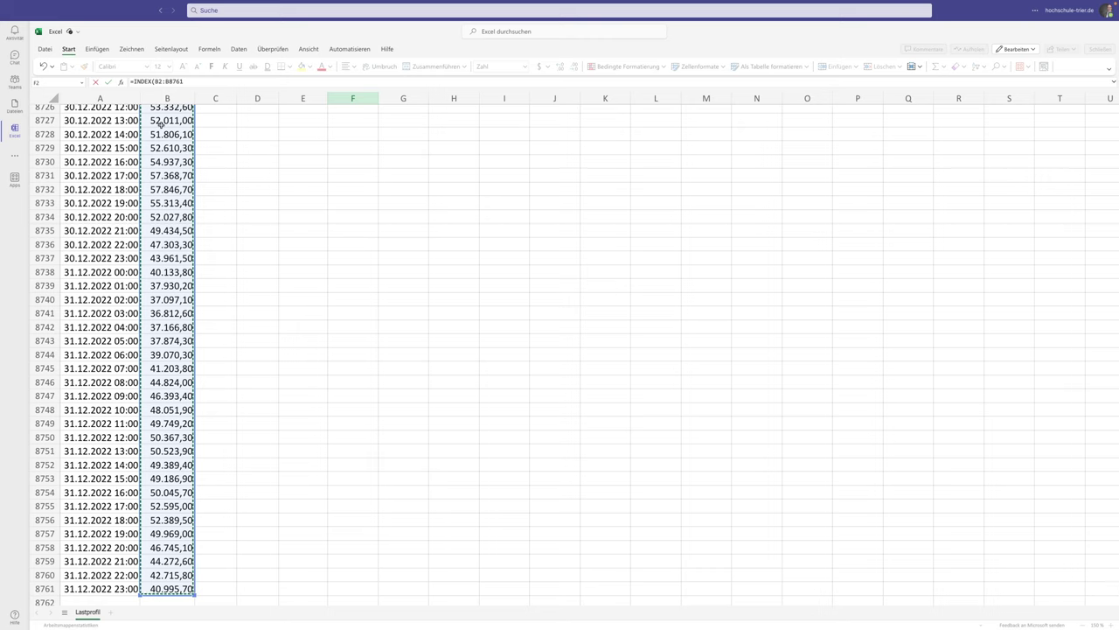
key("F4")
type(";1")
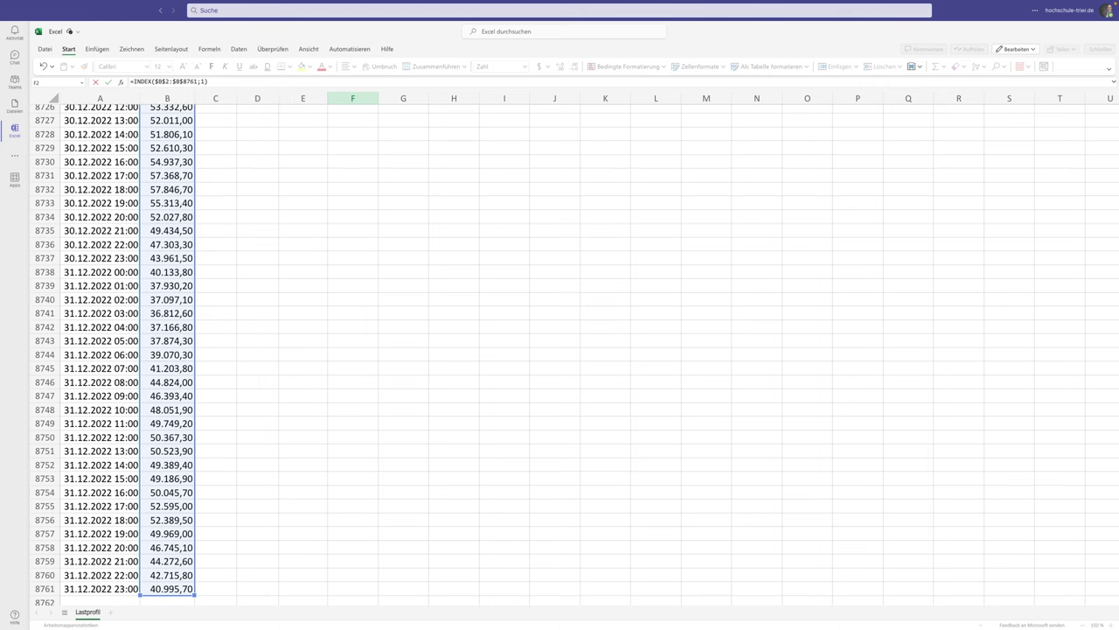
key("Return")
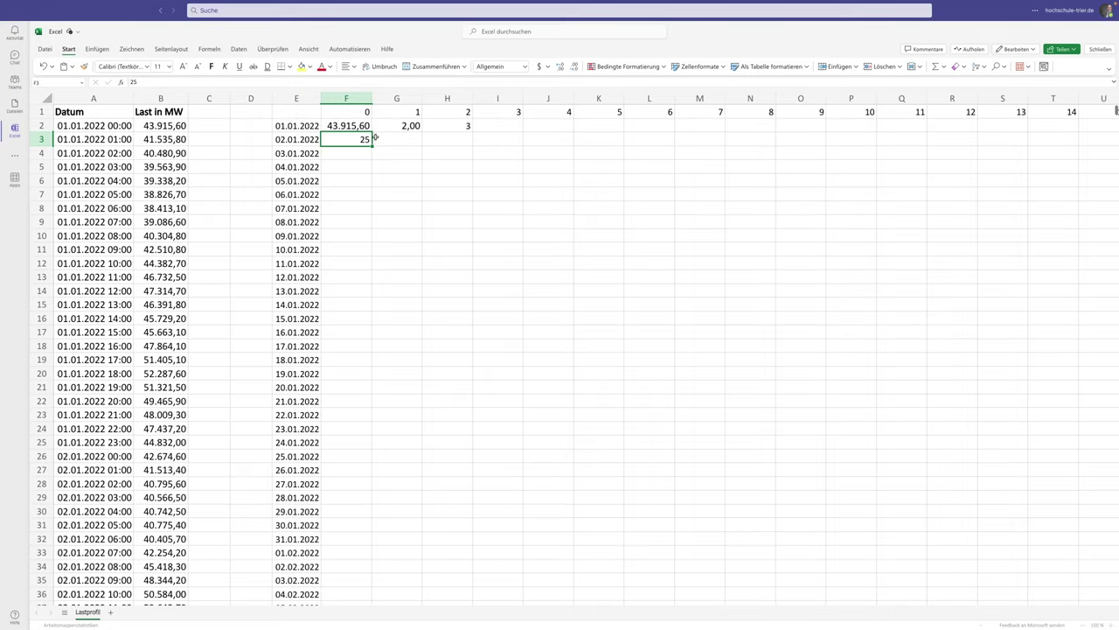
- Remove the leftover placeholder numbers from G2:H2
left_click_drag(399, 122, 444, 126)
key("ctrl+z")
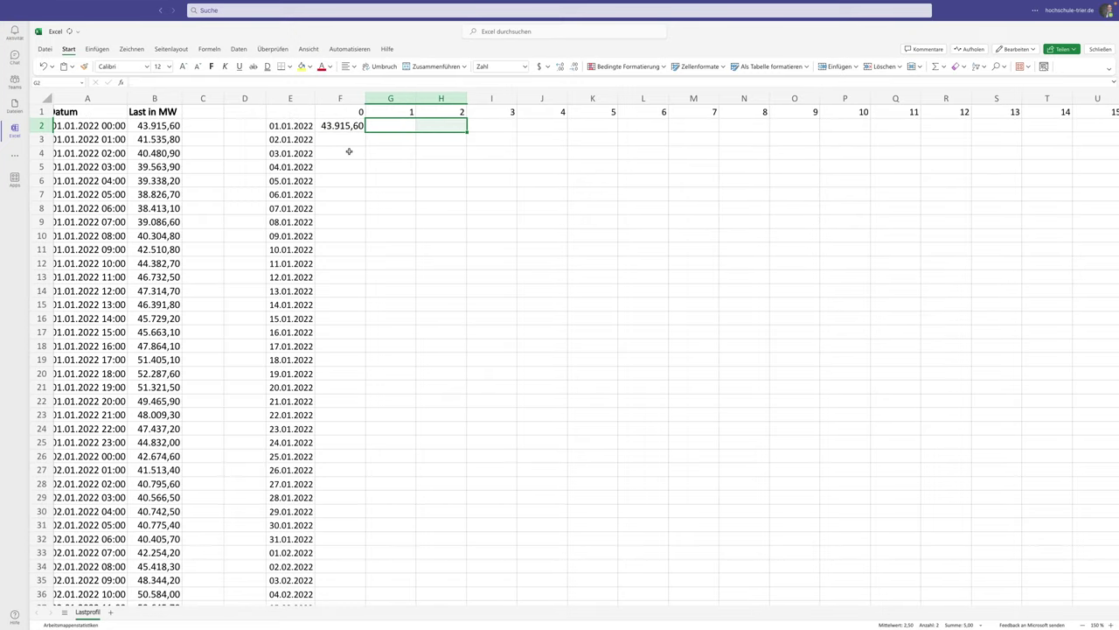
key("ctrl+z")
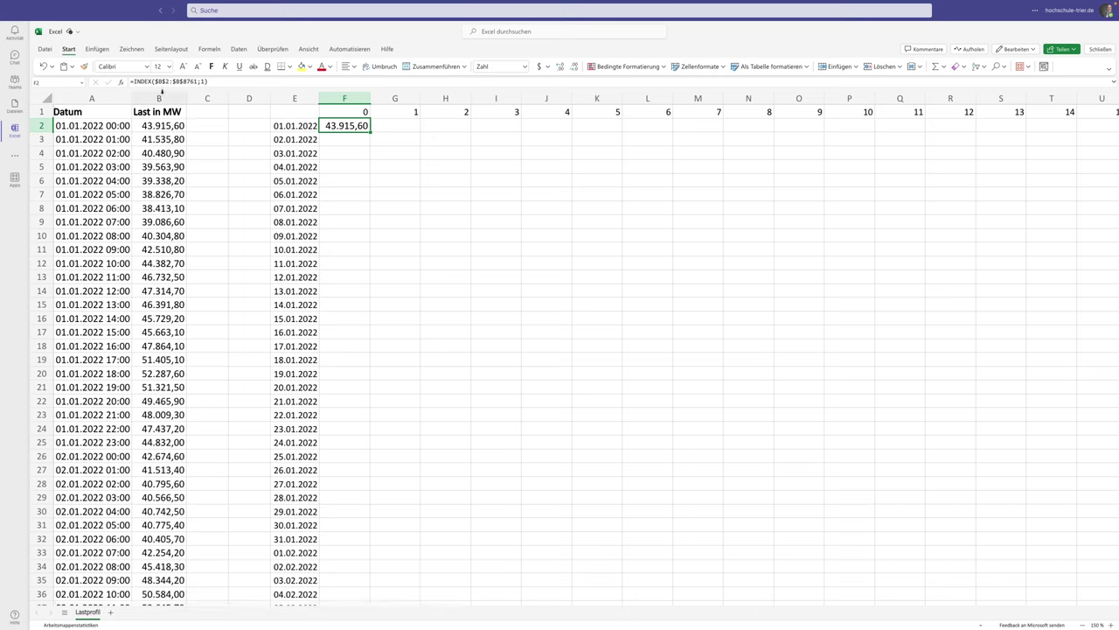
- Copy F2's INDEX formula into G2 with row argument 2
left_click(161, 92)
left_click(344, 131)
double_click(332, 122)
double_click(423, 125)
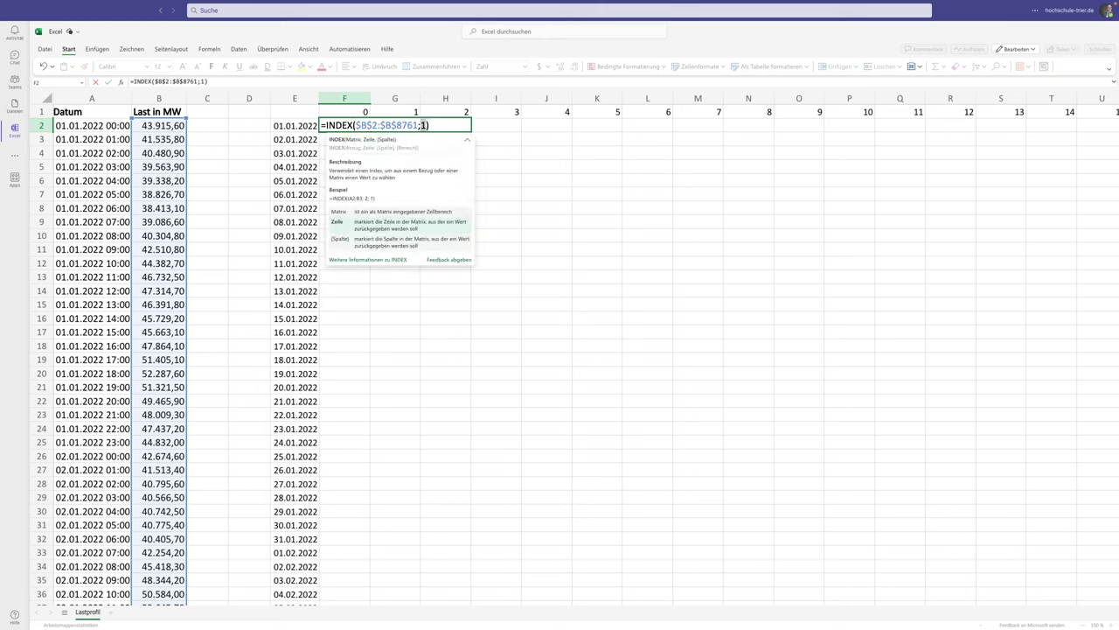
key("ctrl+Return")
key("ctrl+c")
key("Right")
key("ctrl+v")
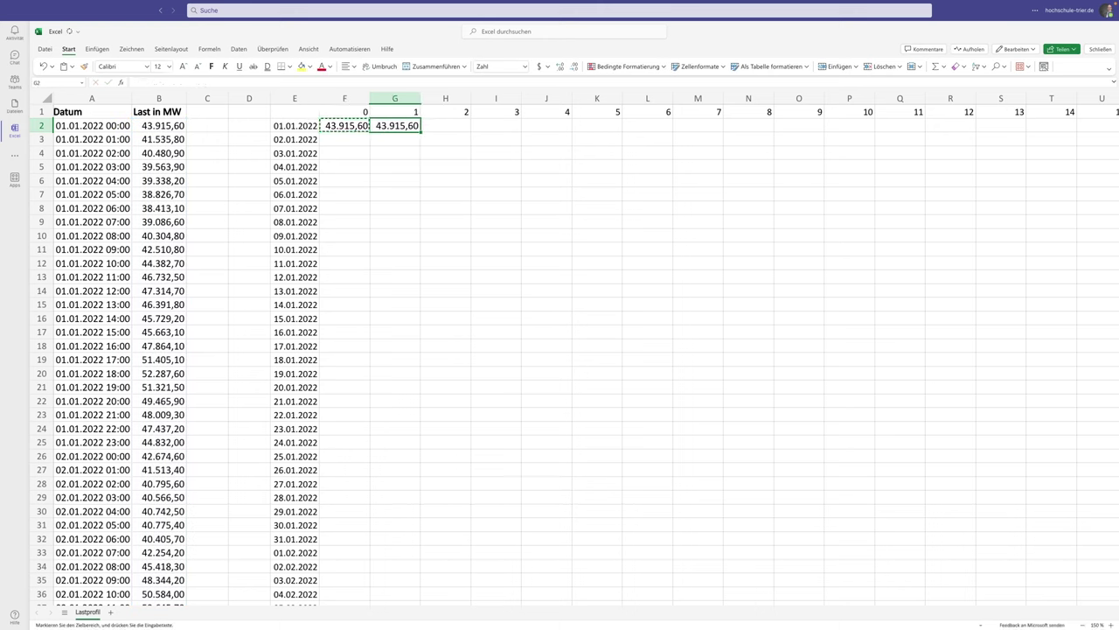
key("F2")
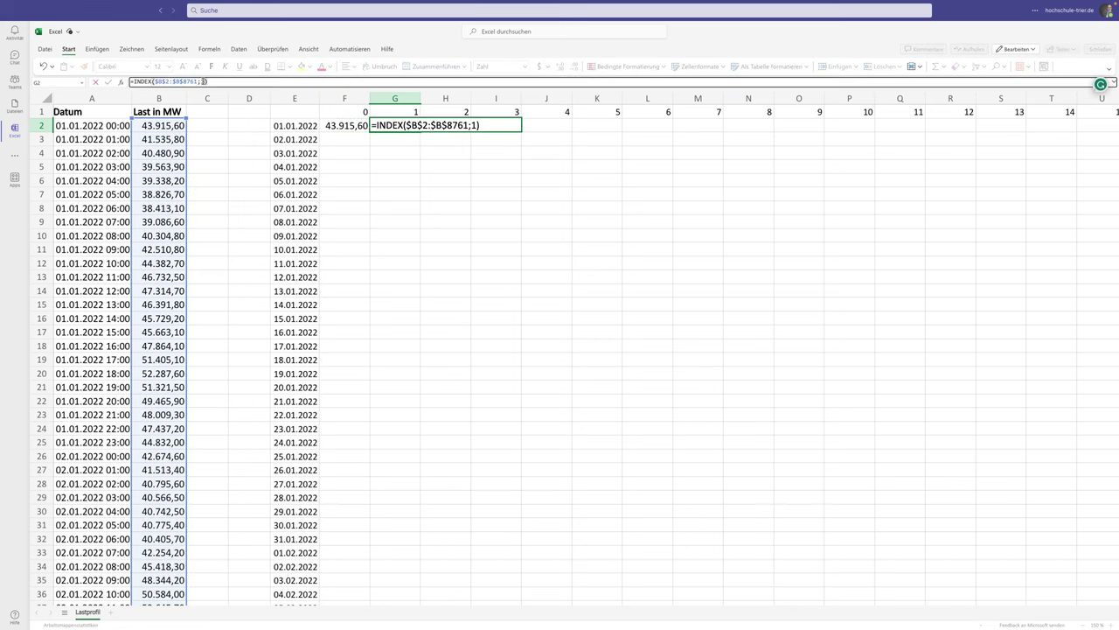
type("2")
key("Return")
- Copy the INDEX formula into F3 with row argument 25 and review its range
key("Left")
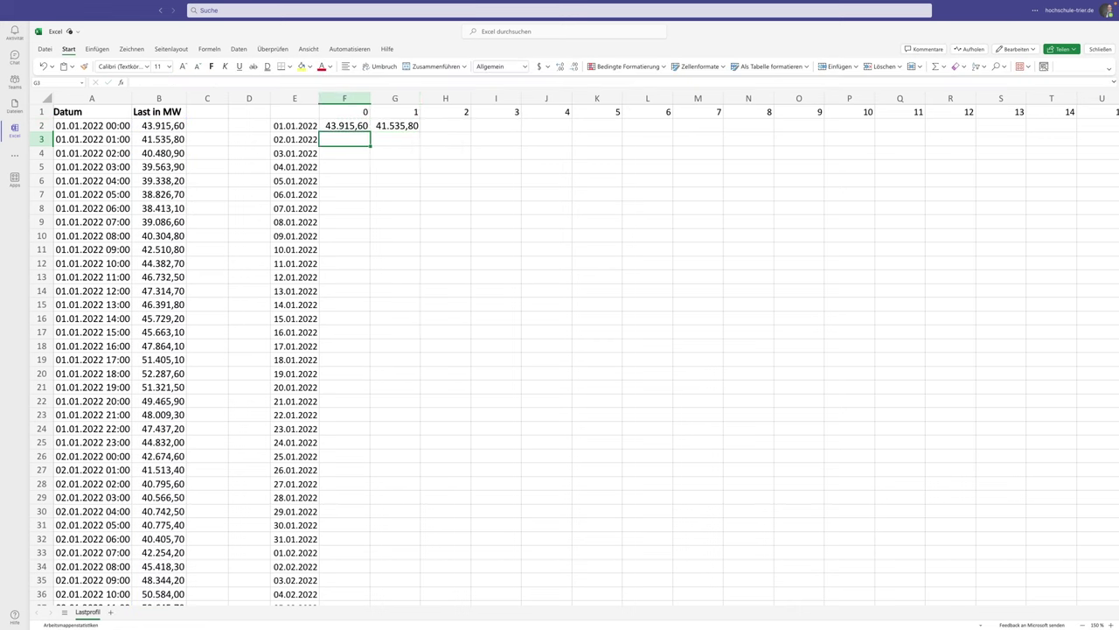
key("Up")
key("ctrl+c")
key("Down")
key("ctrl+v")
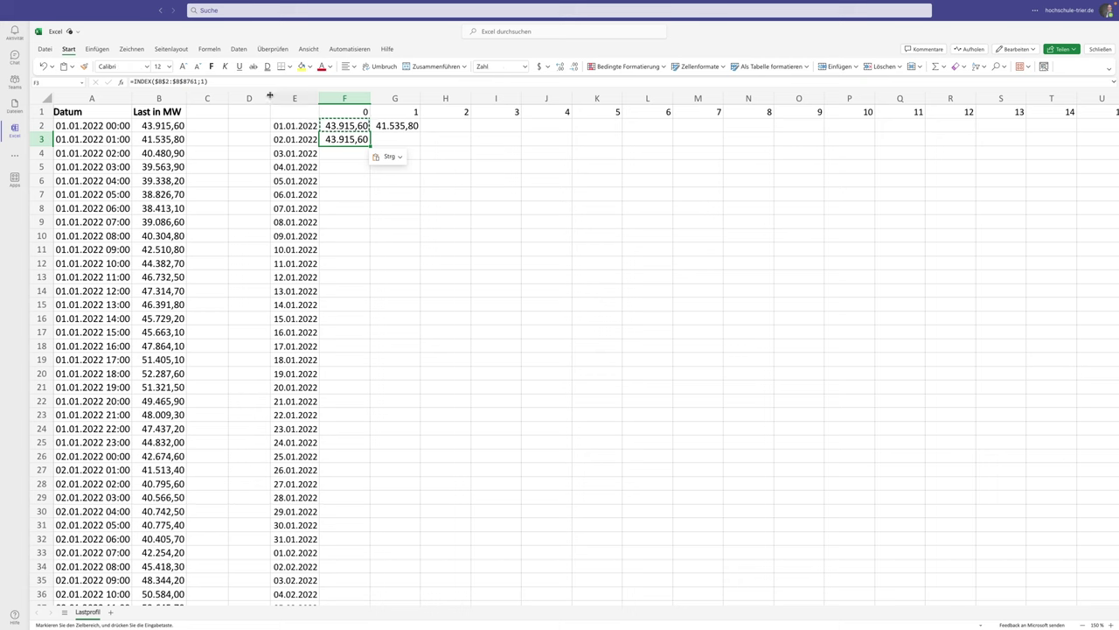
left_click(200, 81)
type("25")
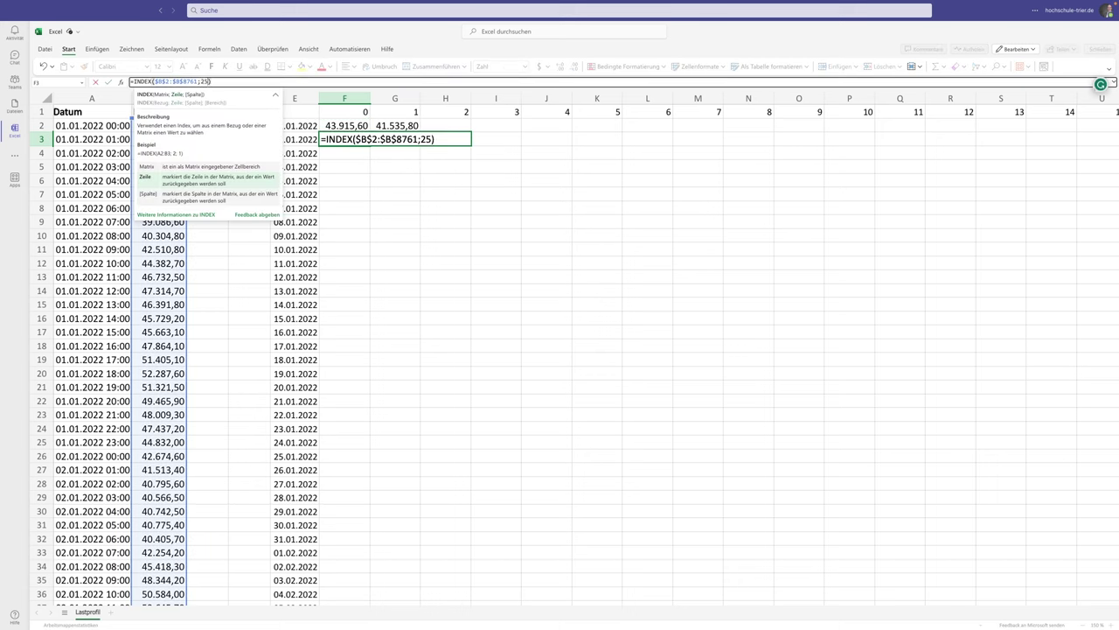
key("ctrl+Return")
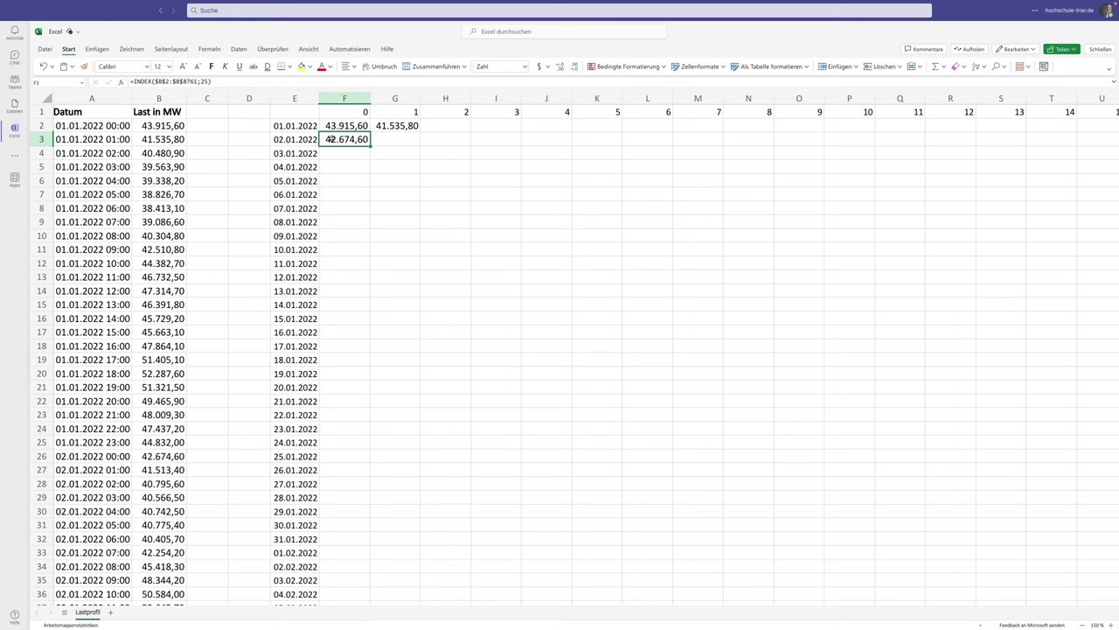
double_click(330, 139)
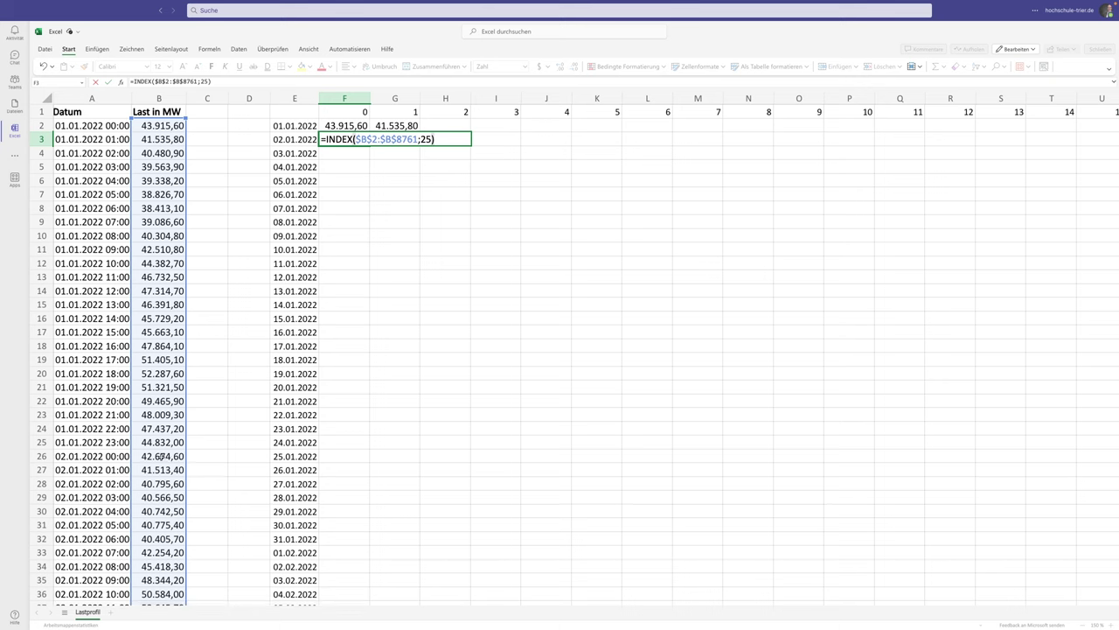
scroll(162, 458, "down", 1)
key("ctrl+Return")
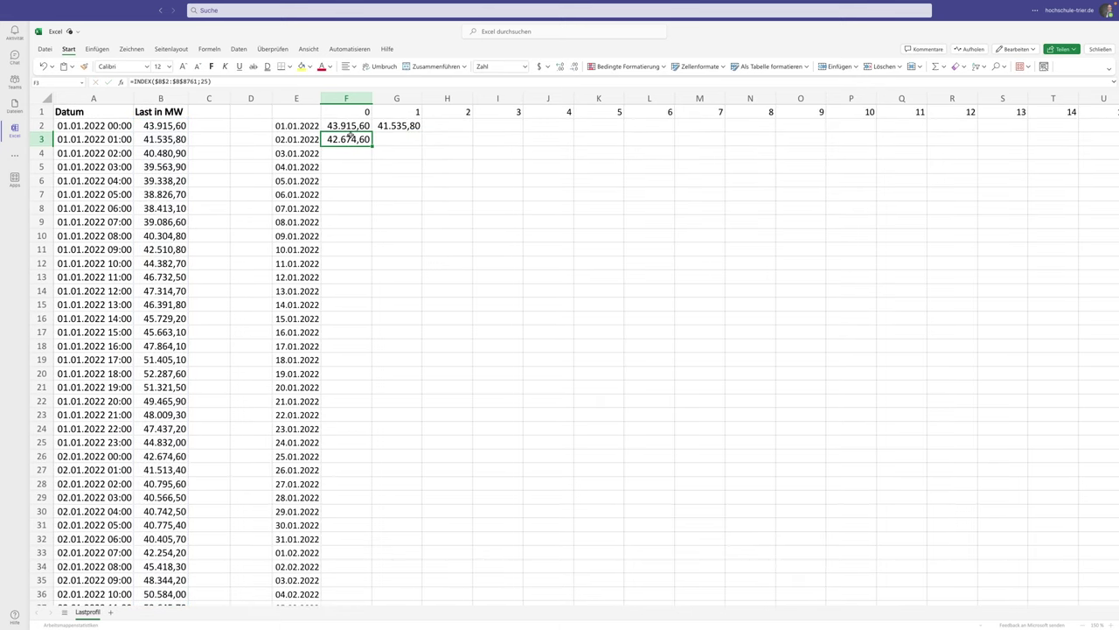
scroll(351, 136, "right", 1)
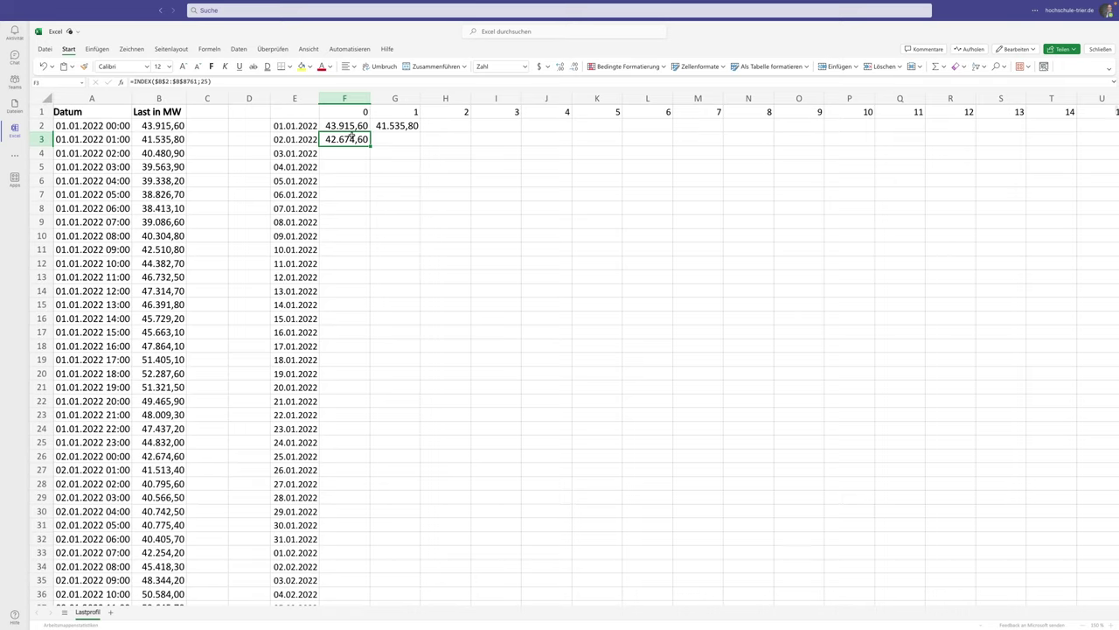
scroll(351, 136, "left", 1)
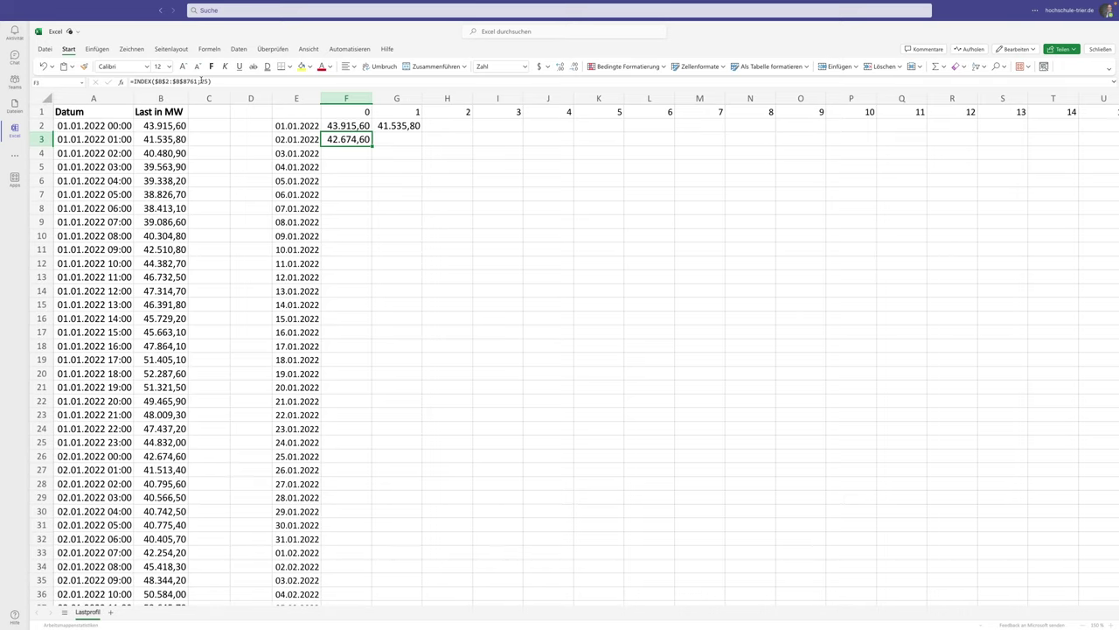
- Delete the trial INDEX results from F2:G3
double_click(202, 81)
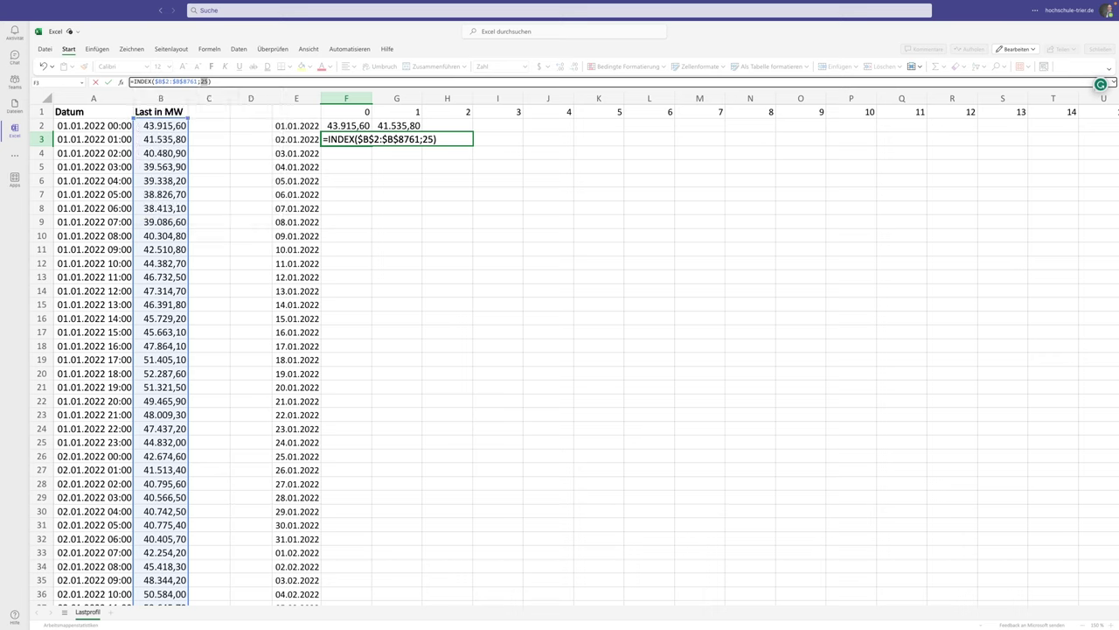
key("Escape")
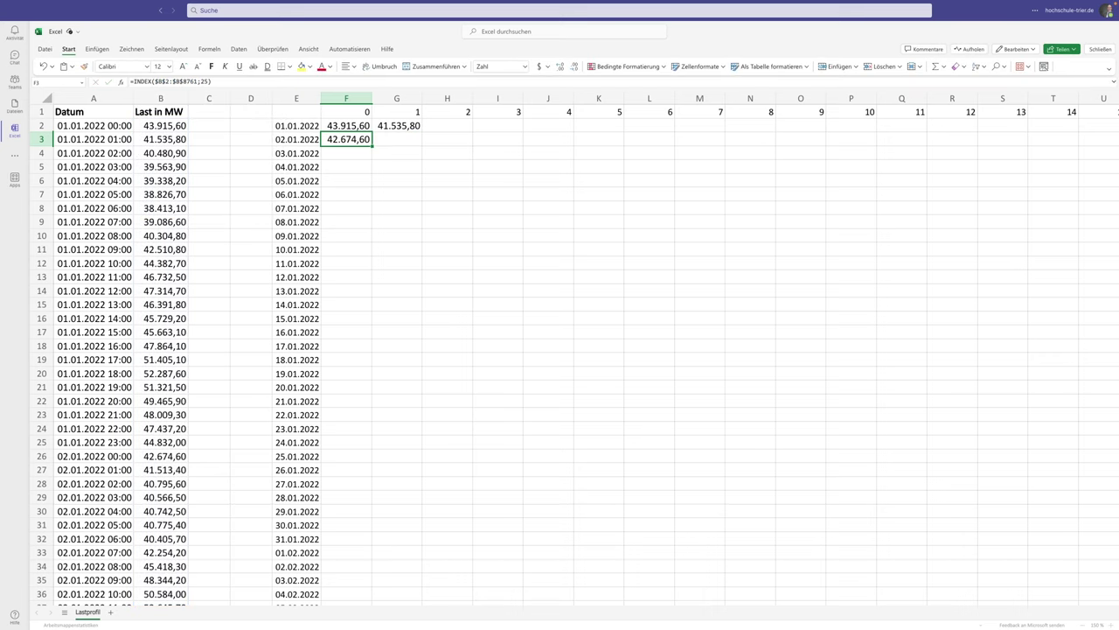
key("shift+Up")
key("shift+Right")
key("Delete")
- Enter =F1+1 in F2 and fill it across to H2
left_click(347, 139)
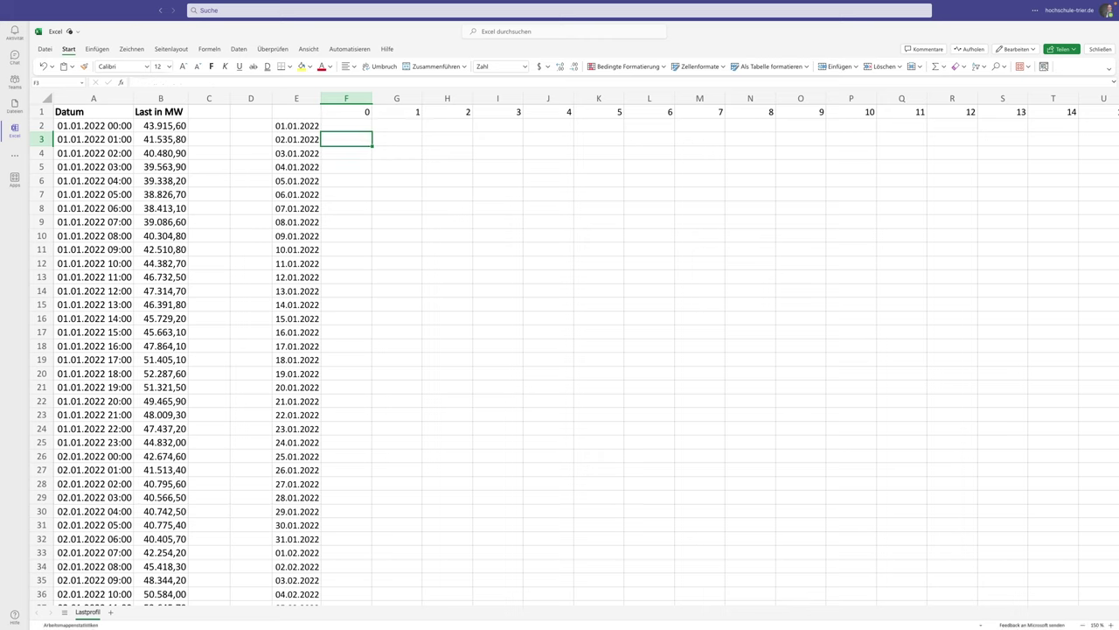
left_click(346, 125)
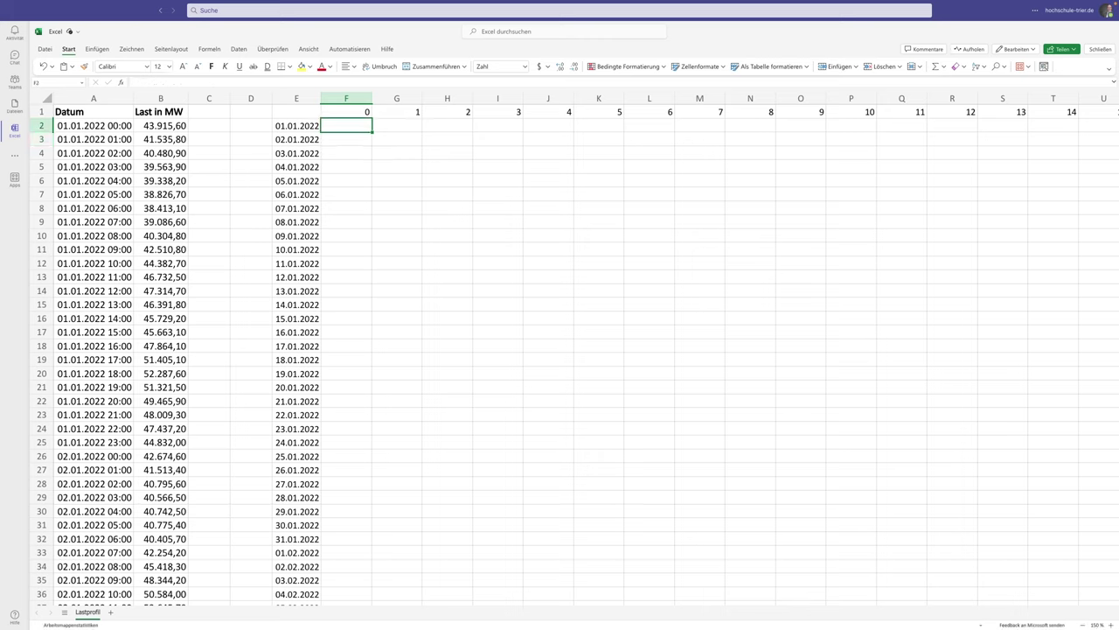
type("=")
left_click(368, 112)
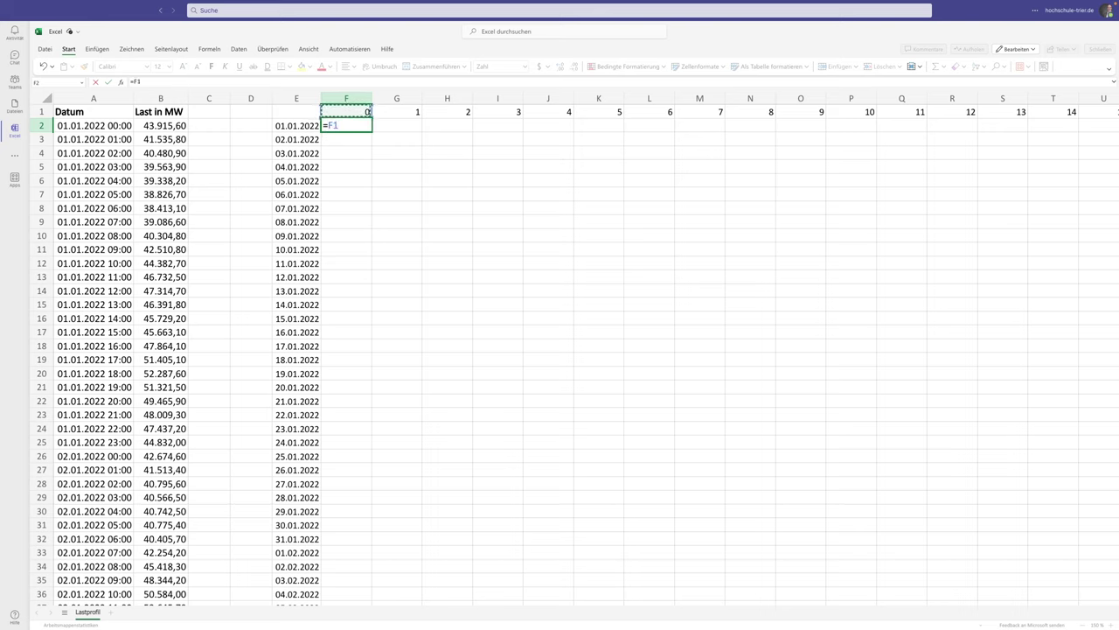
type("+1")
key("Return")
left_click(367, 129)
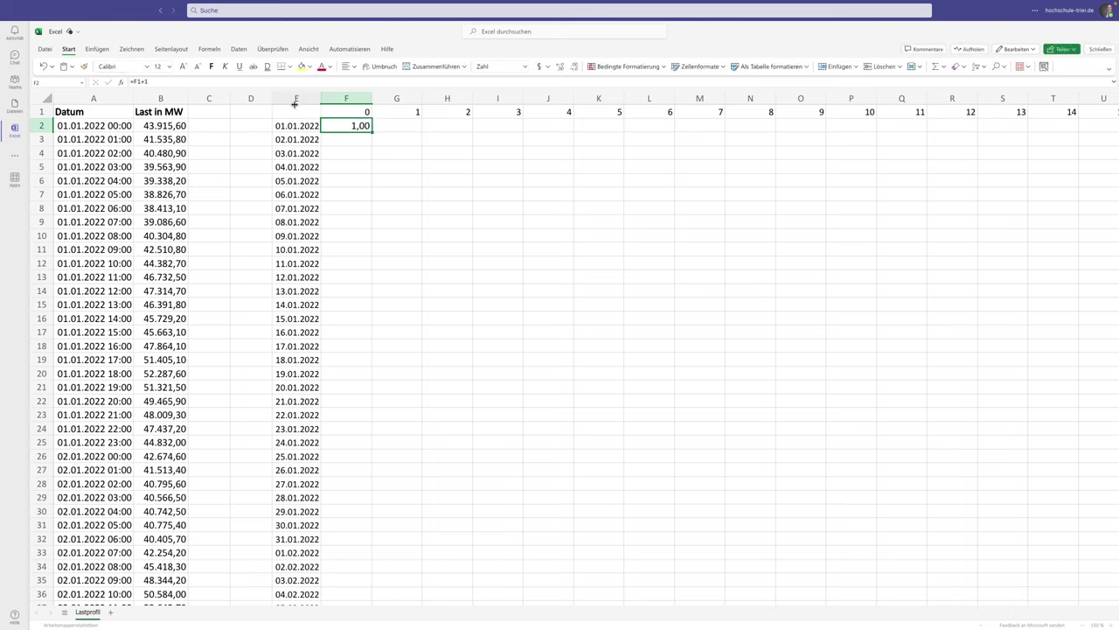
left_click_drag(370, 131, 445, 131)
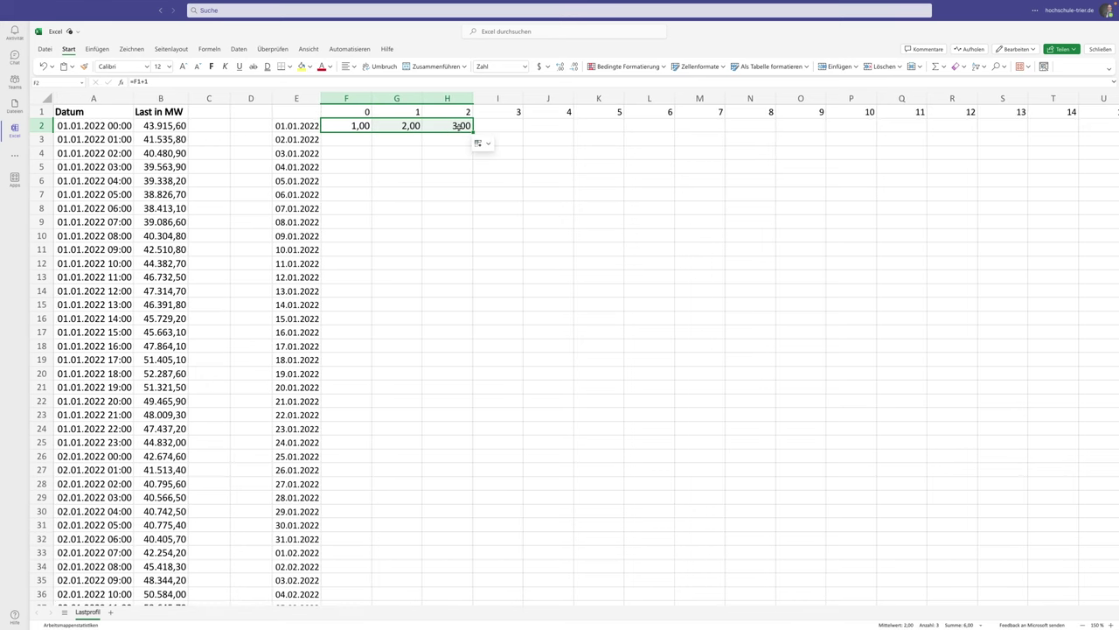
left_click(464, 126)
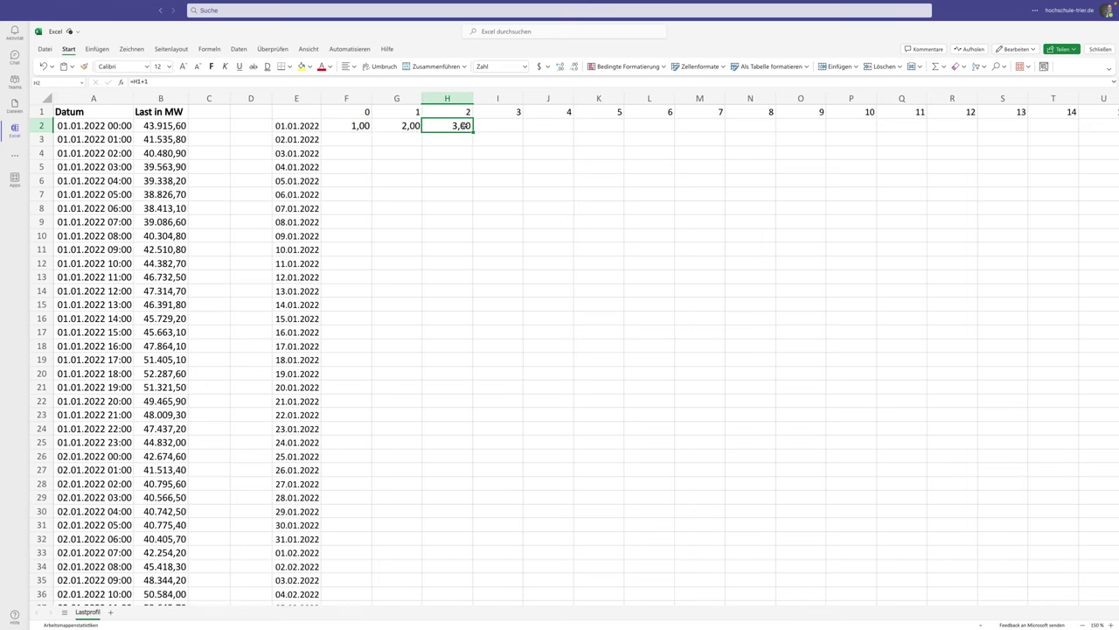
- Anchor F2's formula as =F$1+1 and copy it into F3
left_click(339, 123)
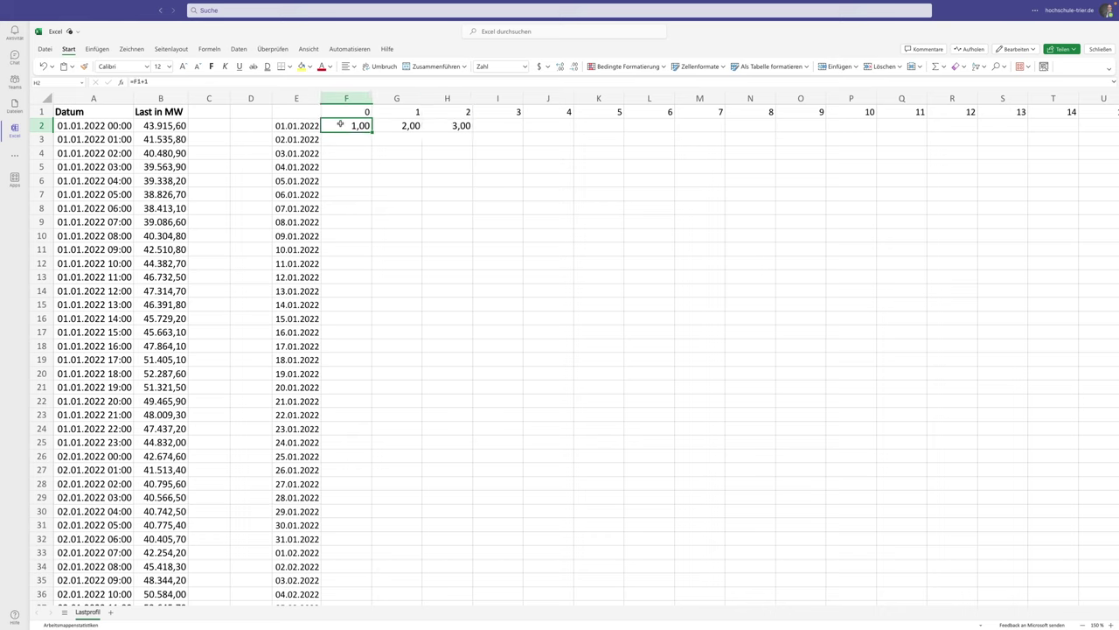
left_click(136, 79)
type("$")
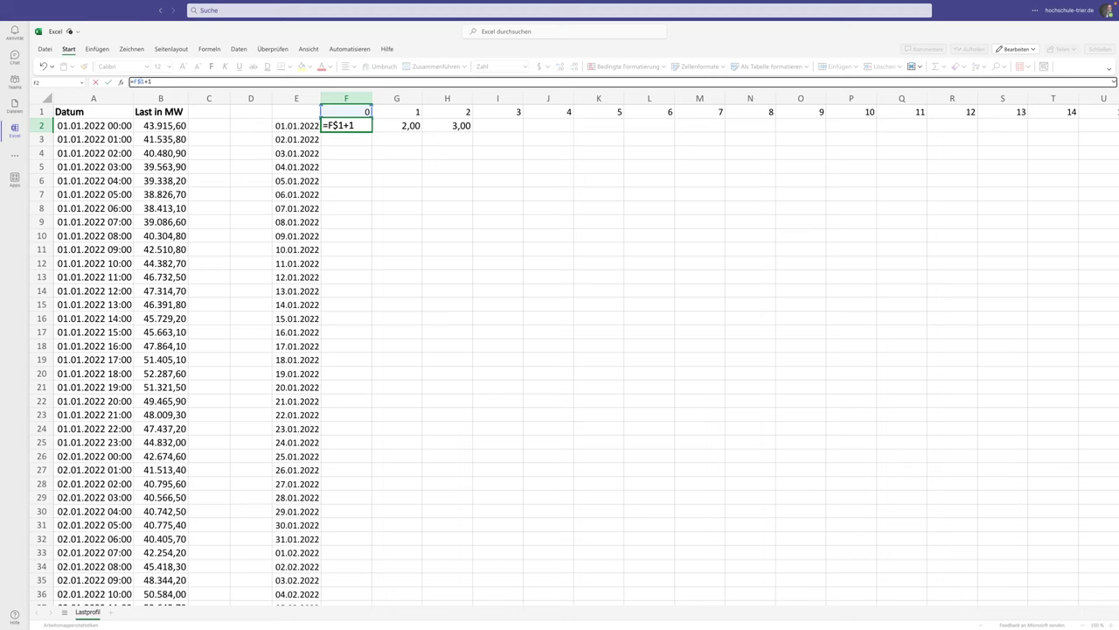
key("Return")
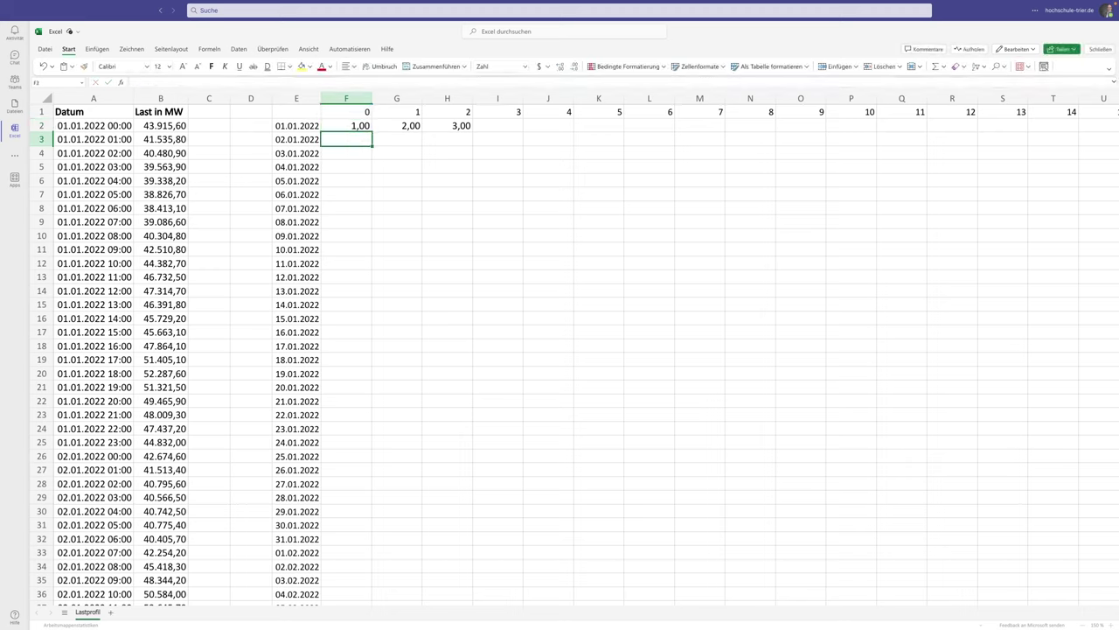
key("ctrl+c")
key("ctrl+v")
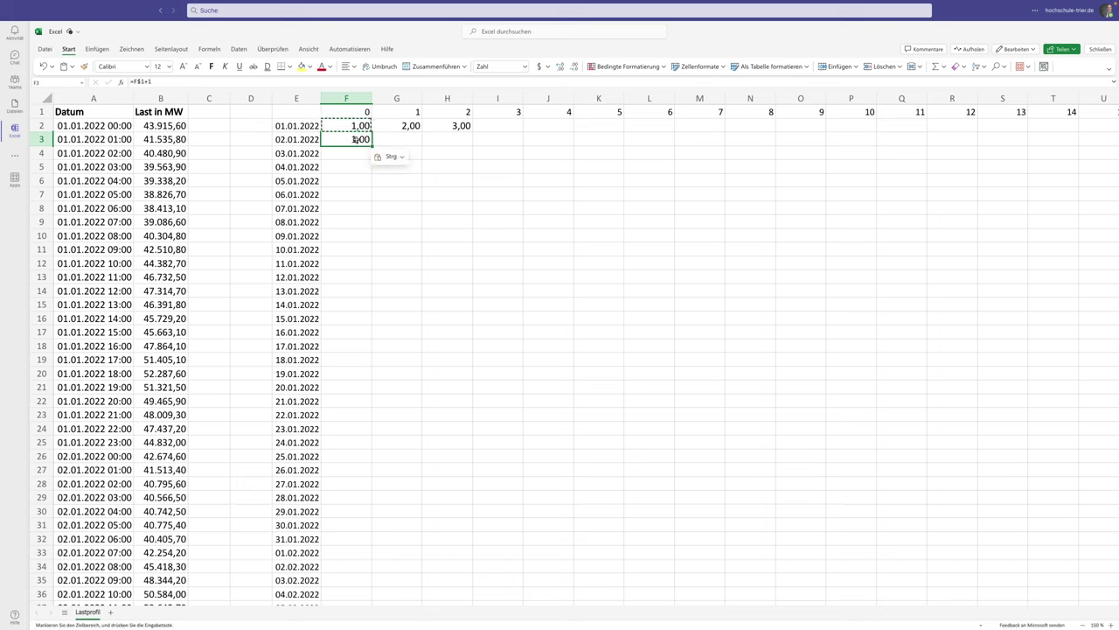
- Enter 1 in D2 and the counter formula =D2+1 in D3, undoing a stray fill into E3
left_click(253, 126)
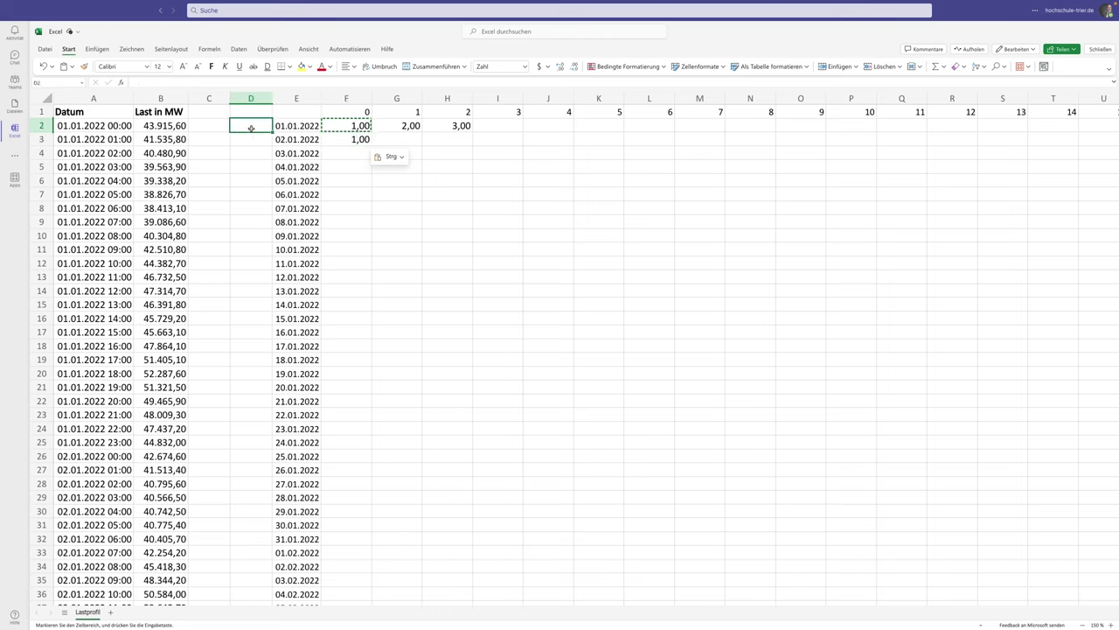
type("1")
key("Return")
type("2")
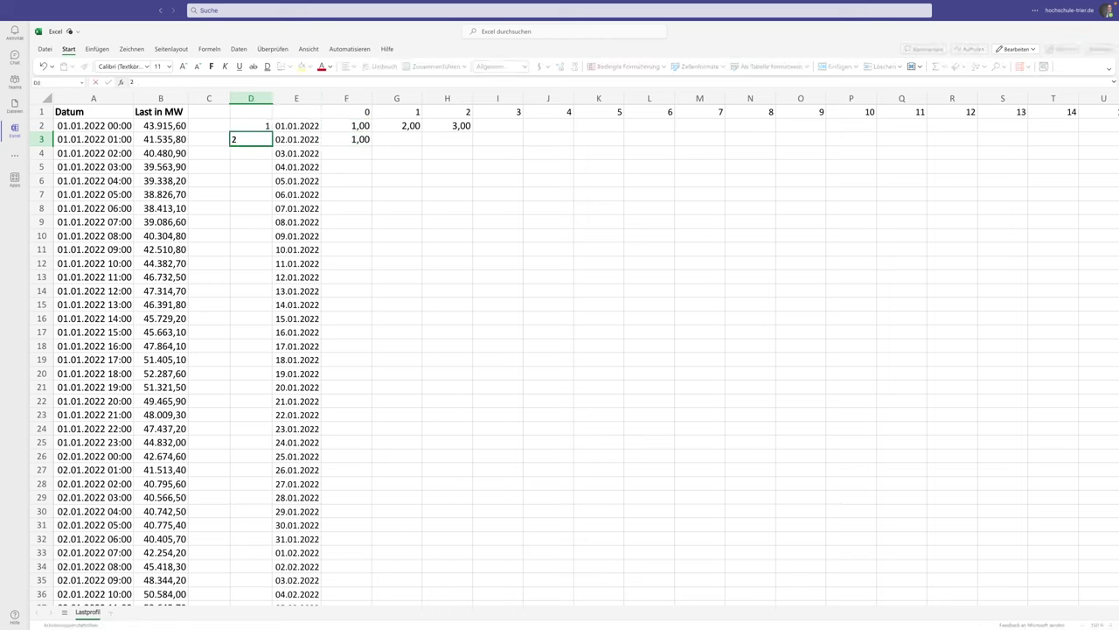
key("BackSpace")
type("=D2+1")
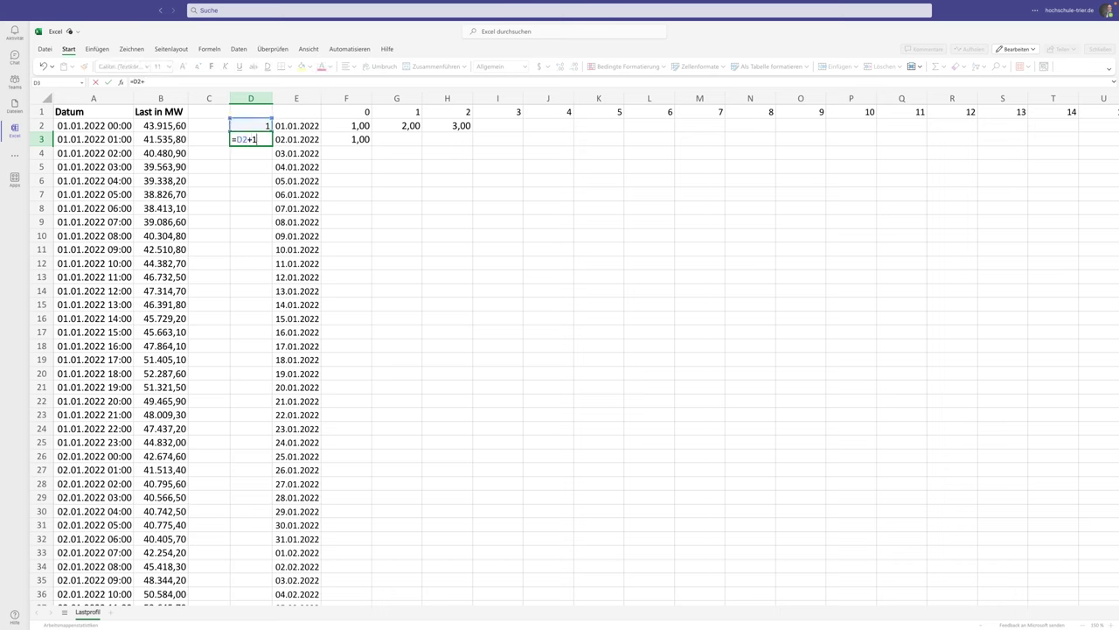
key("Return")
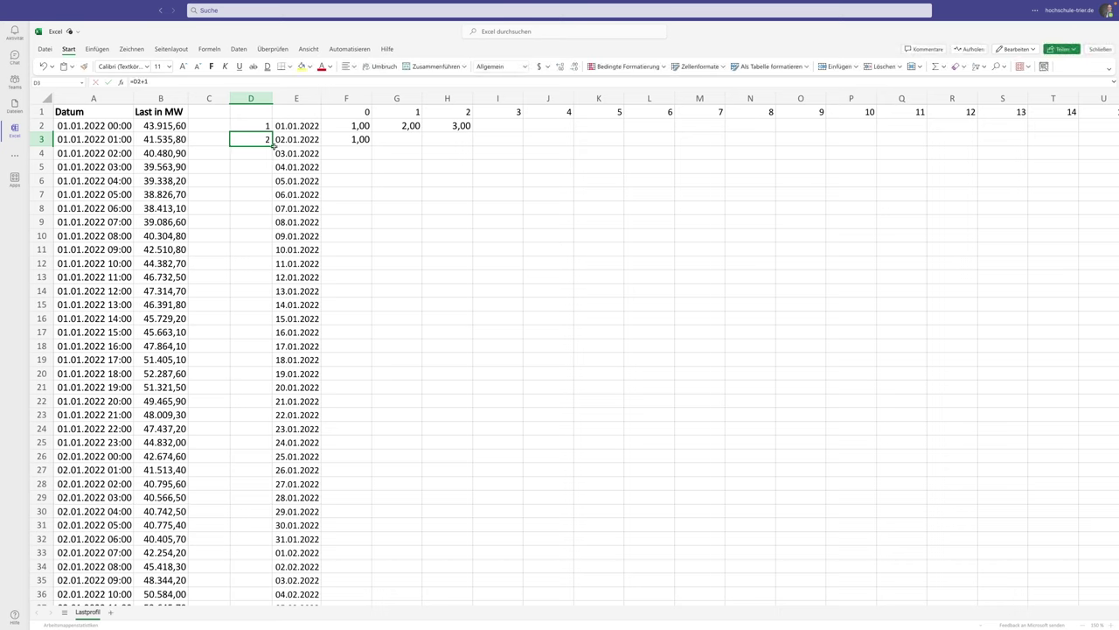
left_click_drag(272, 146, 320, 147)
left_click(276, 154)
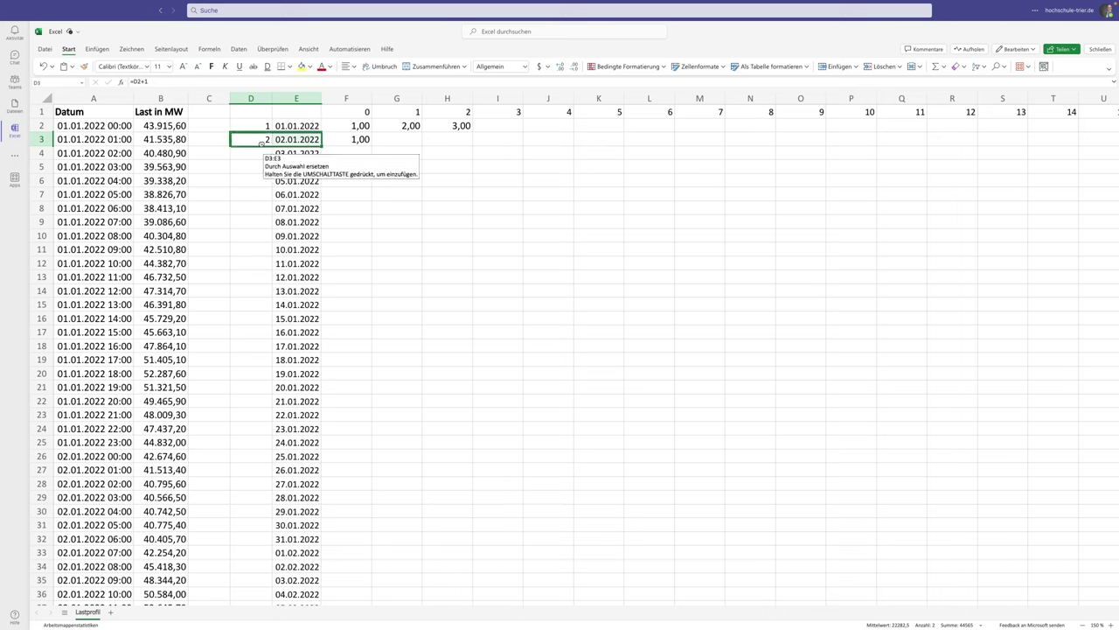
key("ctrl+z")
- Fill the day counter down column D to 365 in row 366 and check the last value
left_click_drag(272, 146, 271, 158)
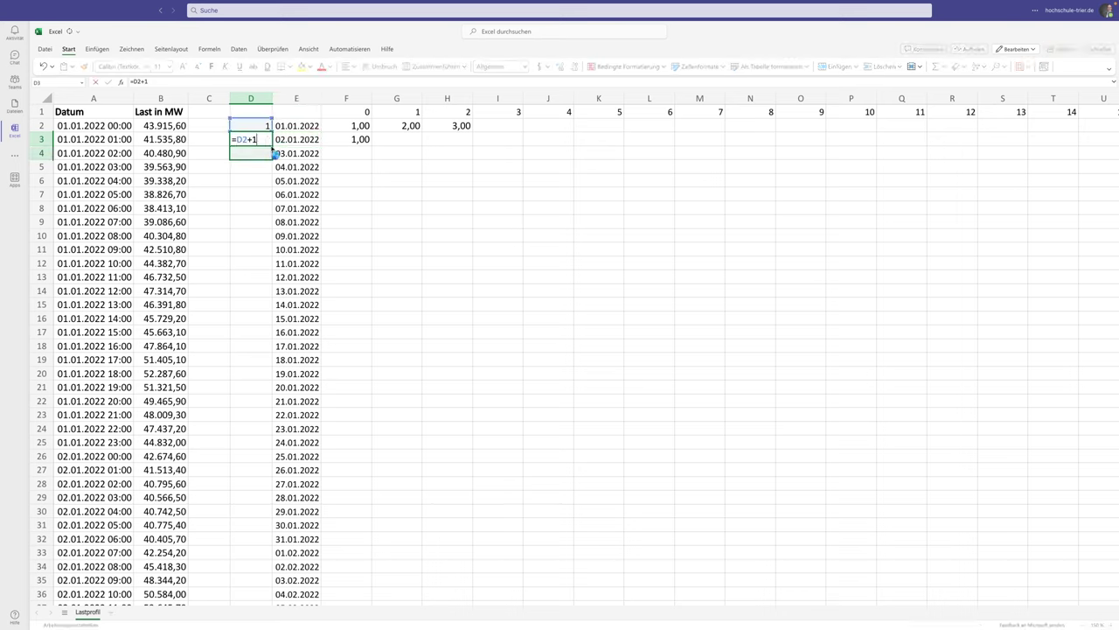
double_click(271, 158)
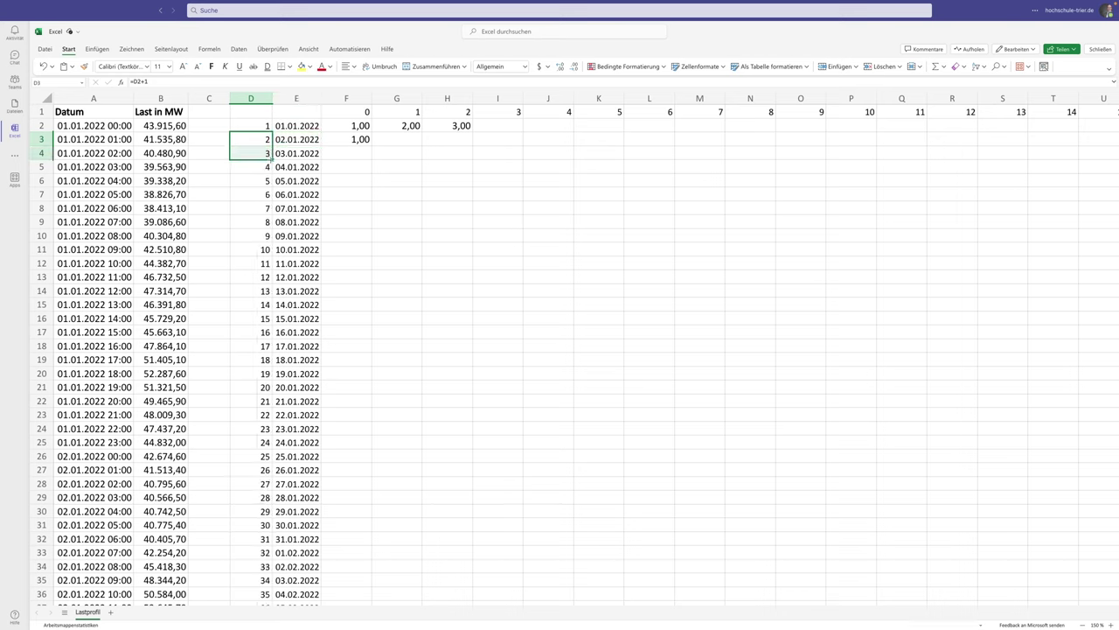
left_click(260, 153)
key("ctrl+Down")
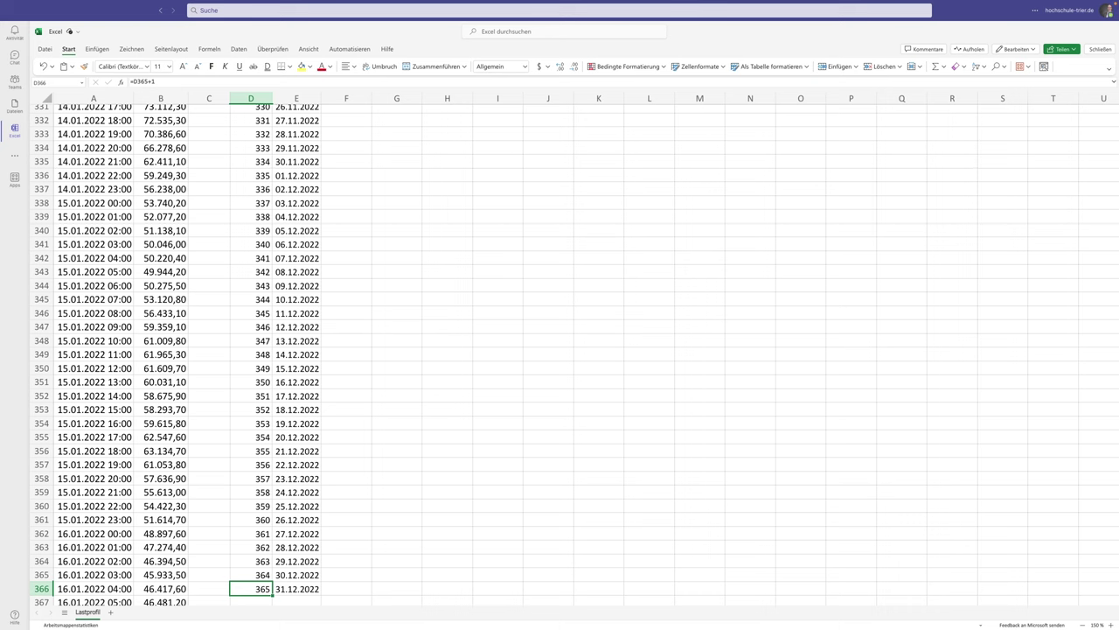
key("ctrl+Up")
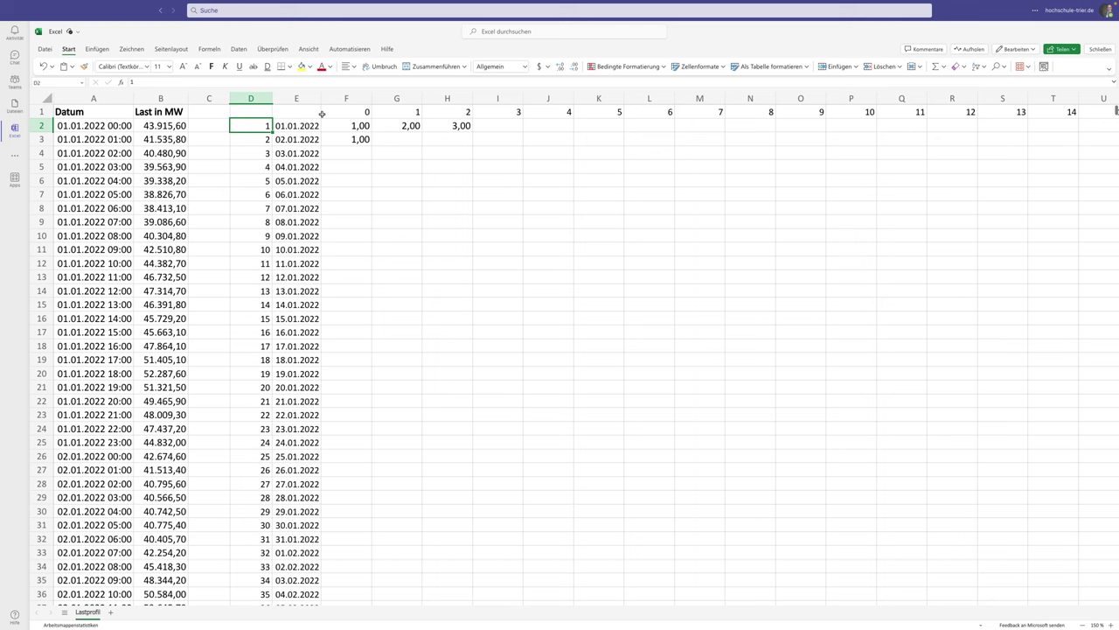
scroll(359, 141, "up", 1)
- Build F3's row-index formula from the F$1 hour plus the $D3 day number times 24
left_click(359, 140)
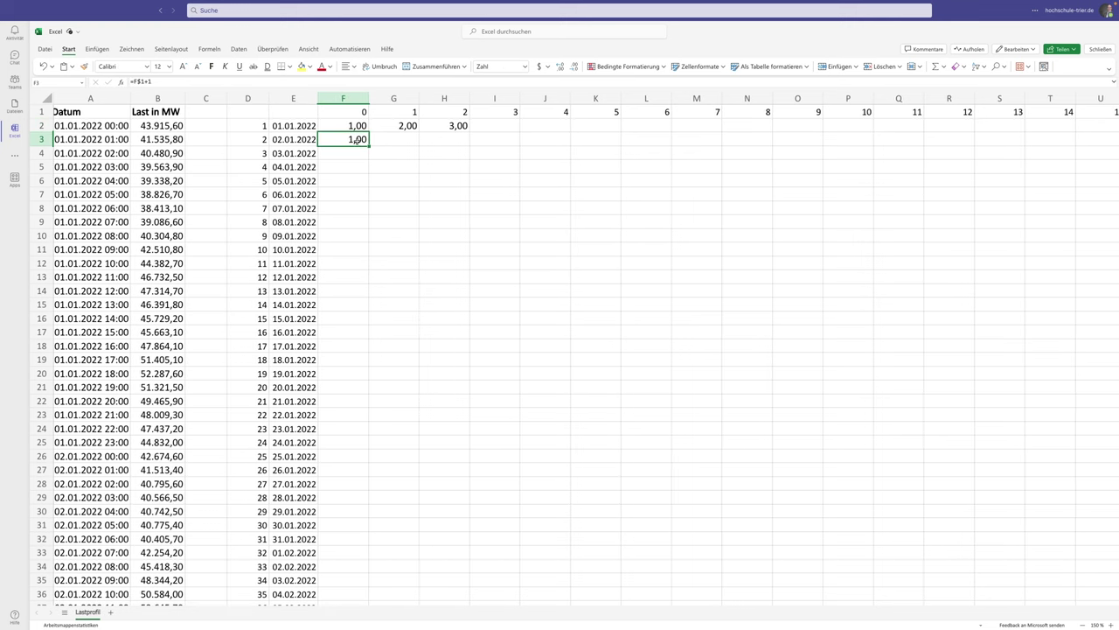
left_click(206, 81)
type(")")
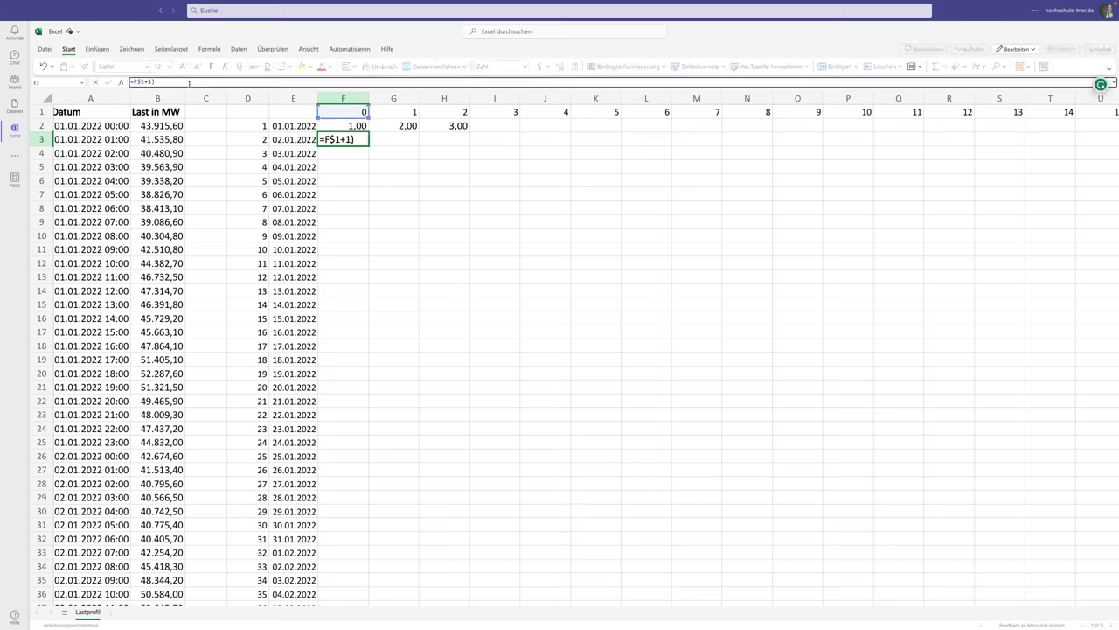
left_click(132, 81)
type("(")
left_click(172, 81)
type("+(")
left_click(257, 139)
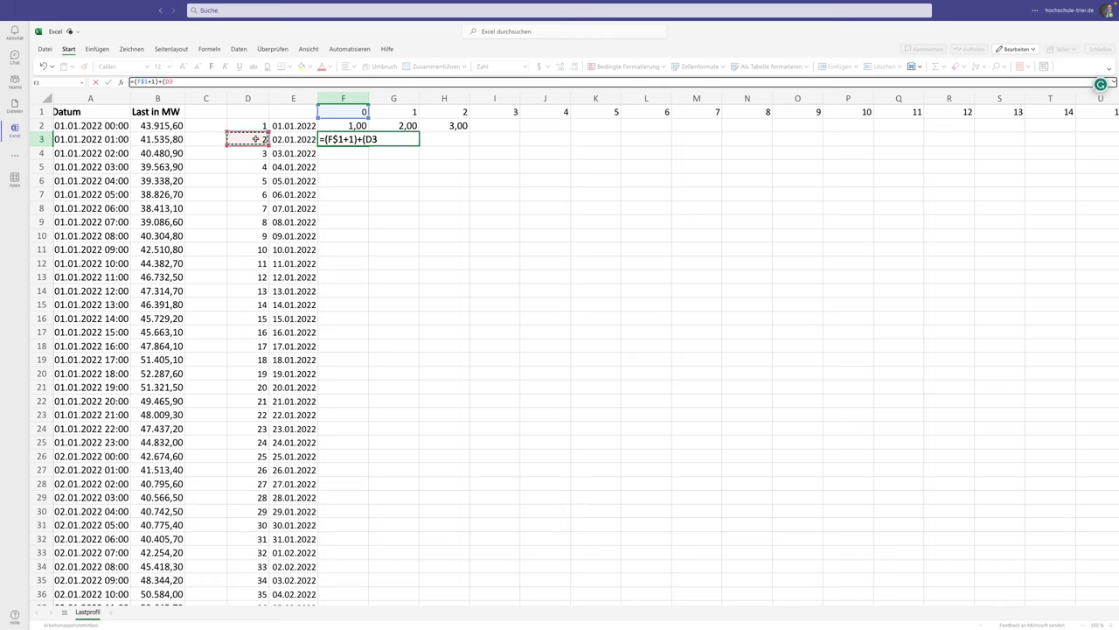
key("F4")
key("F4")
key("F4")
type("$D3*24")
left_click(108, 81)
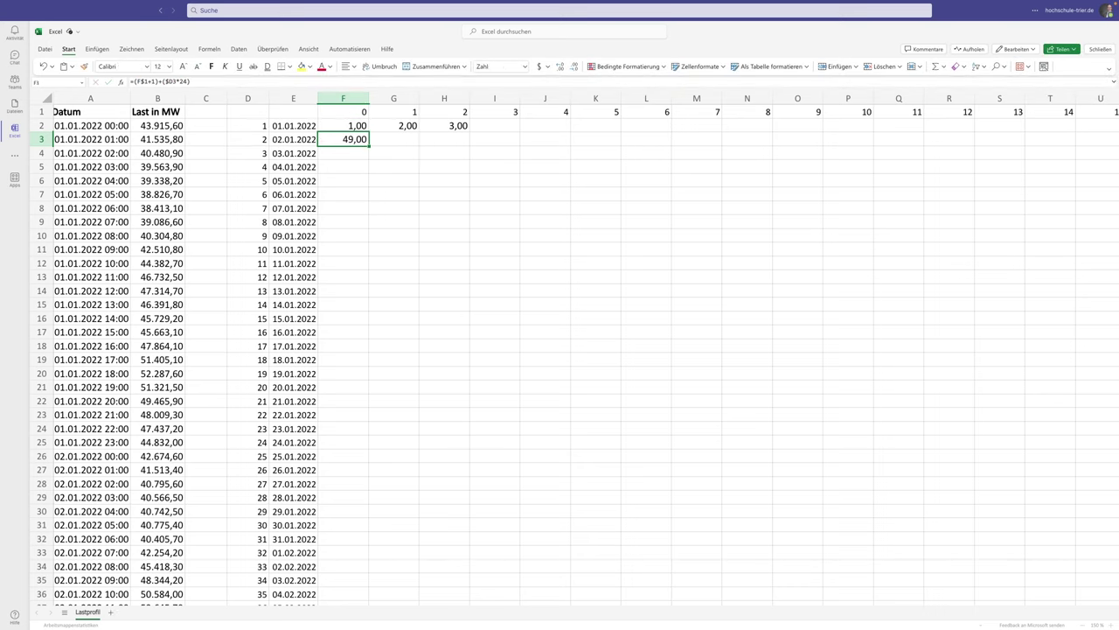
- Correct F3 to =(F$1+1)+(($D3-1)*24) so it returns 25
left_click(182, 82)
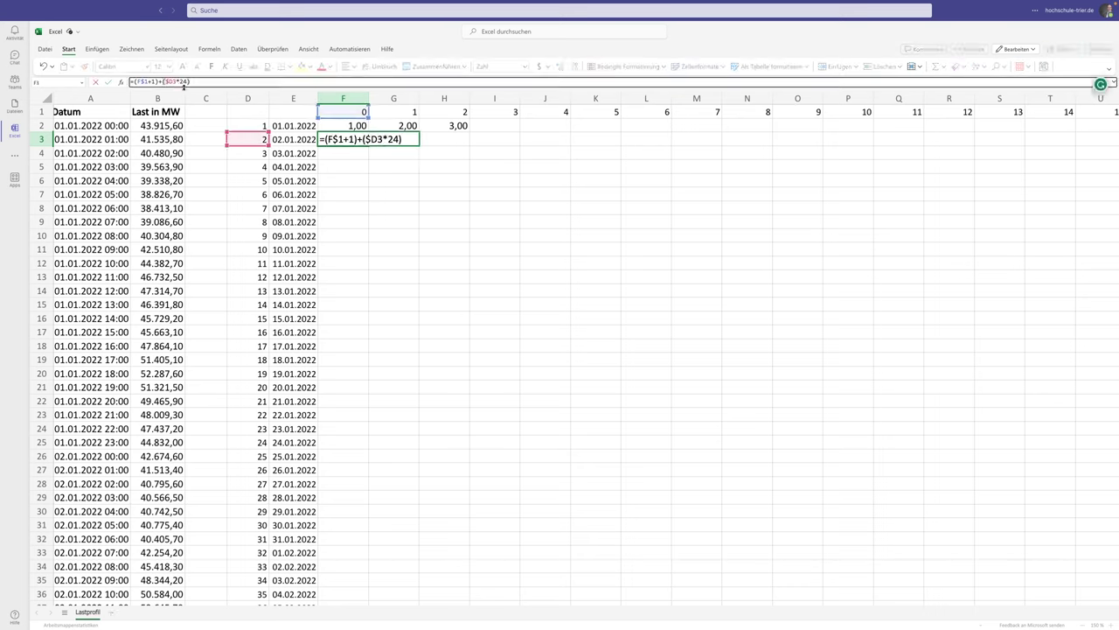
type("($D3-")
type("1)")
key("ctrl+Return")
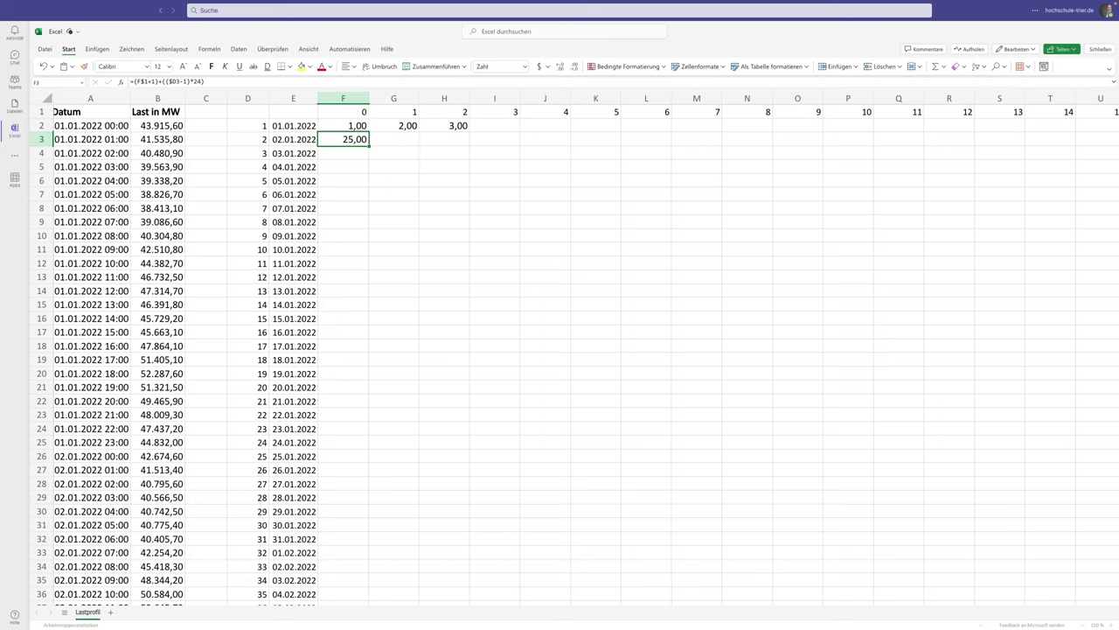
- Copy F3's formula into F2 and adjust it to =(F$1+1)+(($D2-1)*24), returning 1,00
key("ctrl+c")
left_click(337, 128)
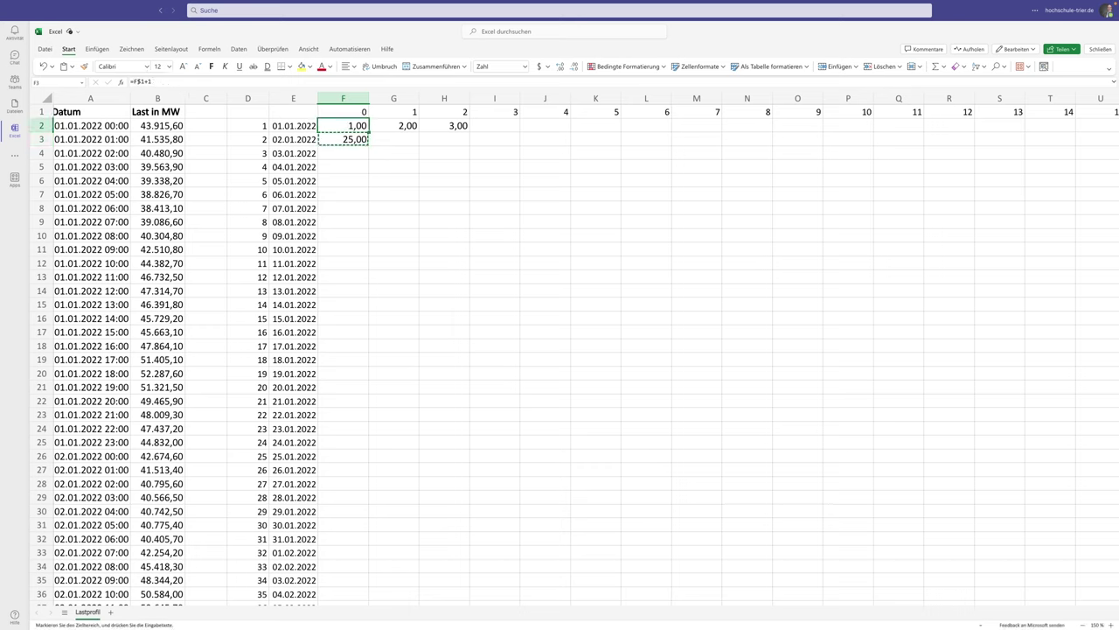
key("ctrl+v")
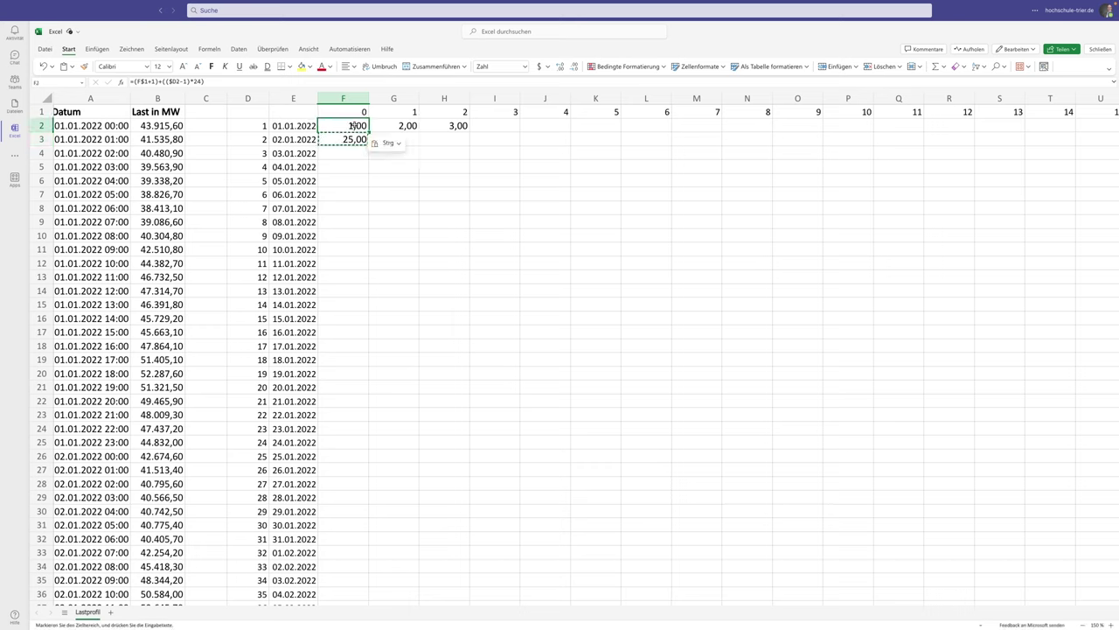
key("F2")
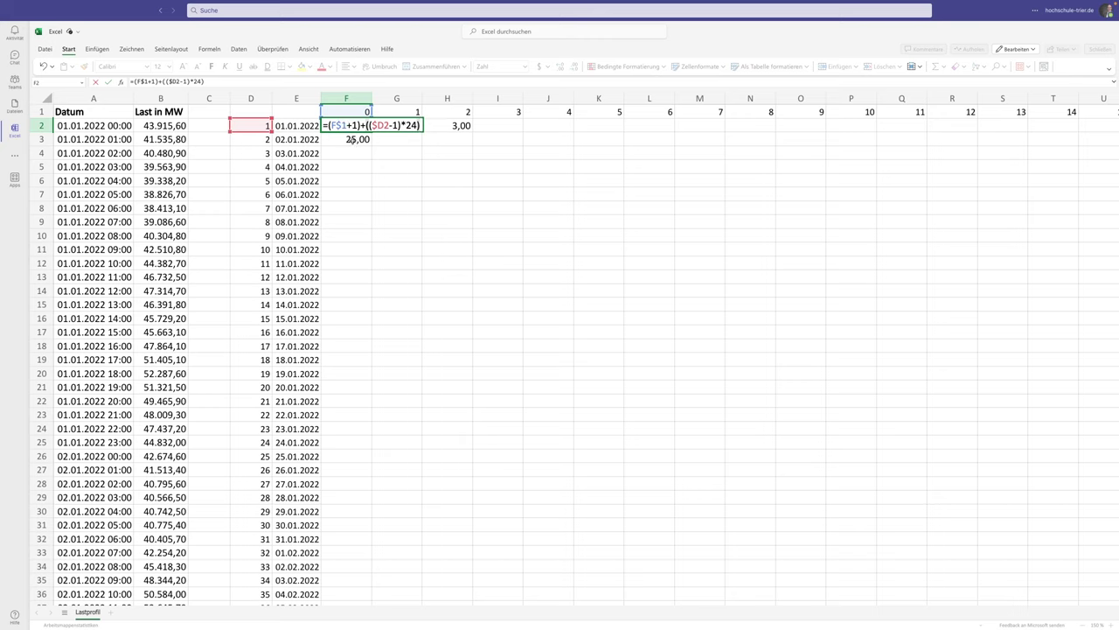
left_click_drag(364, 125, 420, 125)
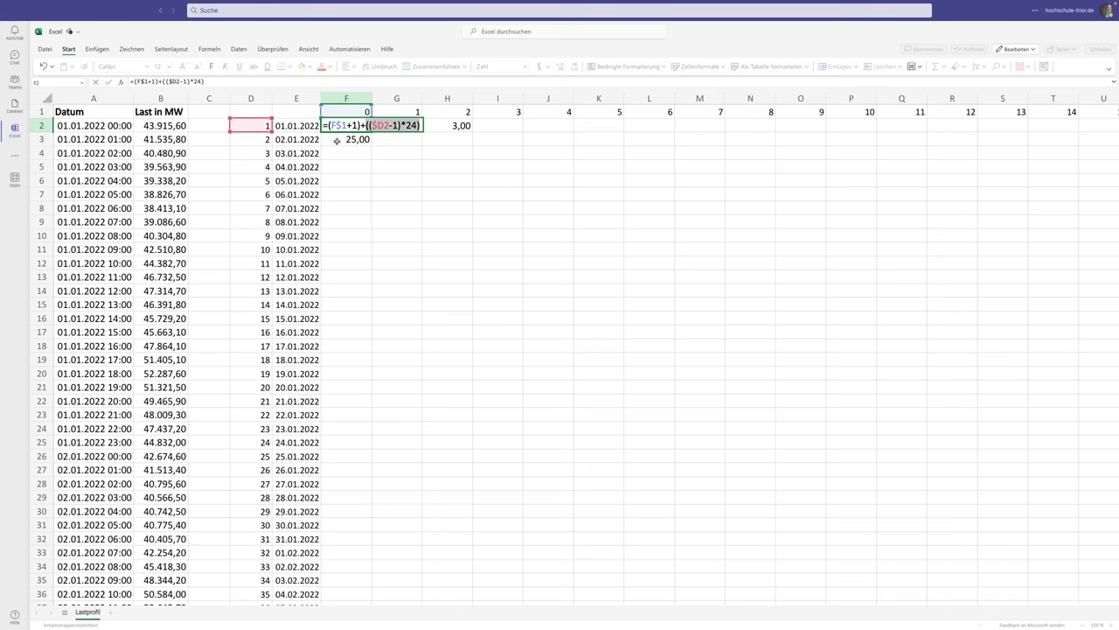
key("ctrl+Return")
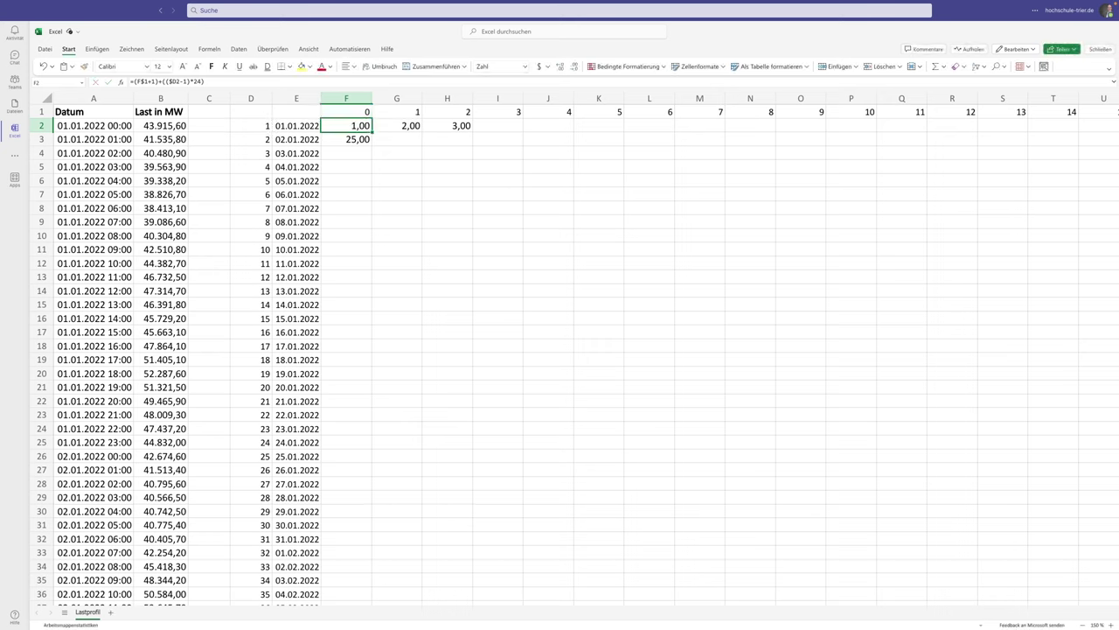
- Paste F2's hour-number formula across F2:AC4, producing running hours 1 to 72
key("ctrl+c")
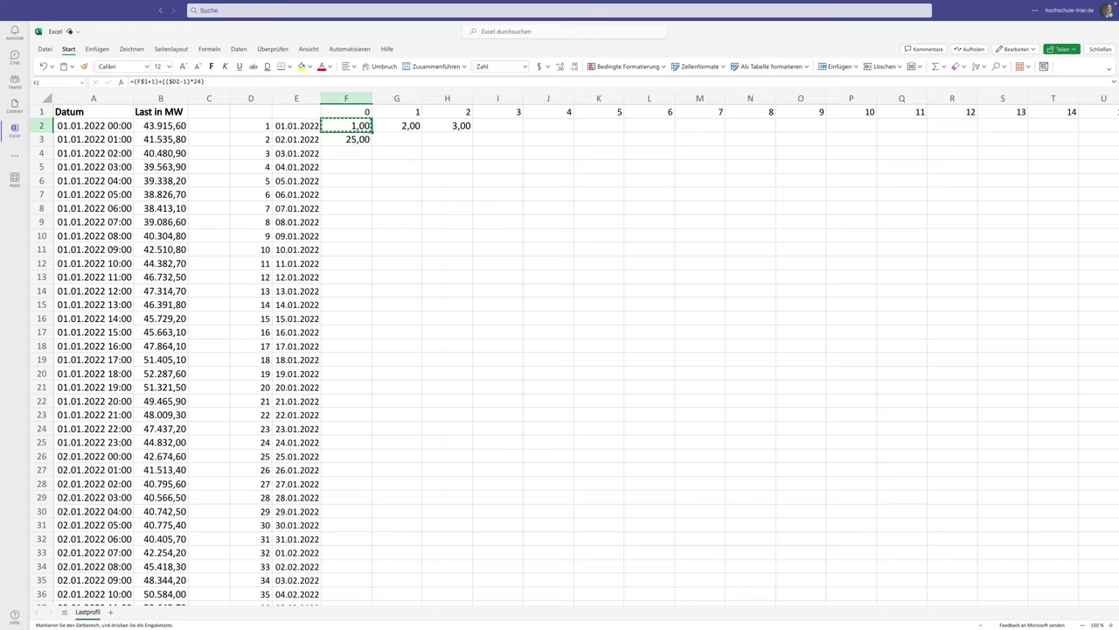
key("shift+Right")
key("shift+Right")
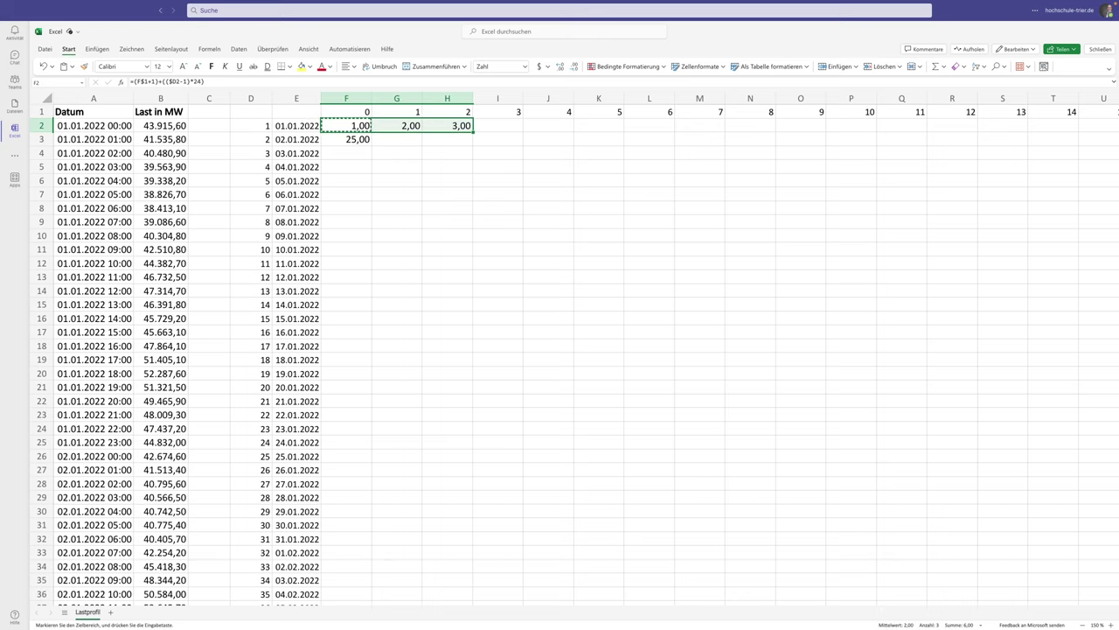
key("shift+Right")
key("shift+Right")
key("shift+Right")
key("shift+Right")
key("shift+Right")
key("shift+Right")
key("shift+Right")
key("shift+Right")
key("shift+Right")
key("shift+Right")
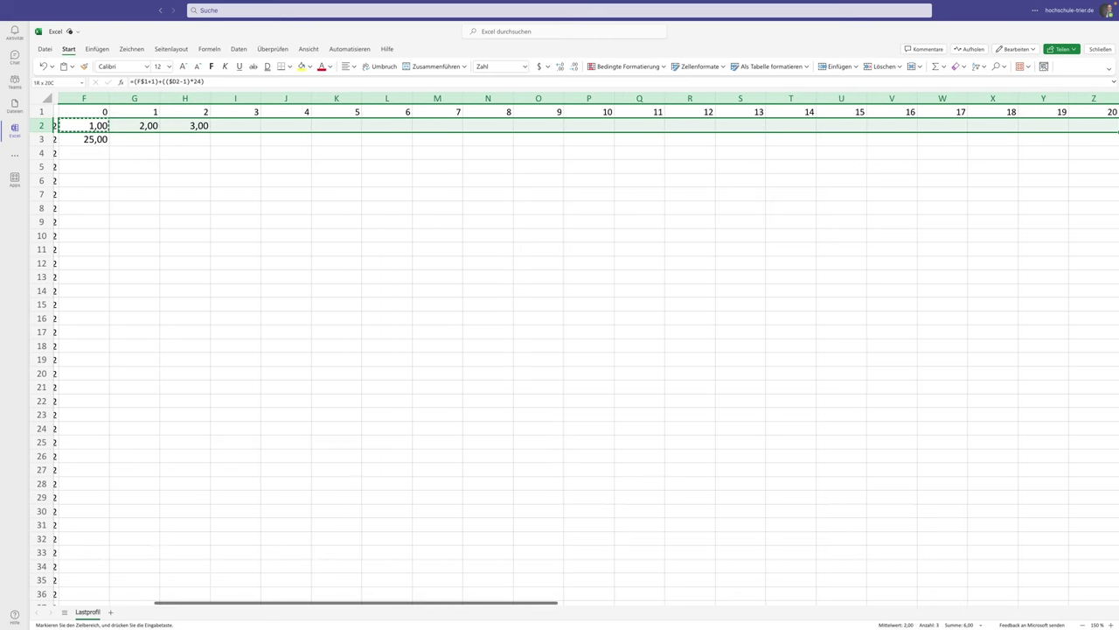
key("shift+Right")
key("shift+Right")
key("shift+Right")
key("shift+Right")
key("shift+Right")
key("shift+Right")
key("shift+Down")
key("shift+Left")
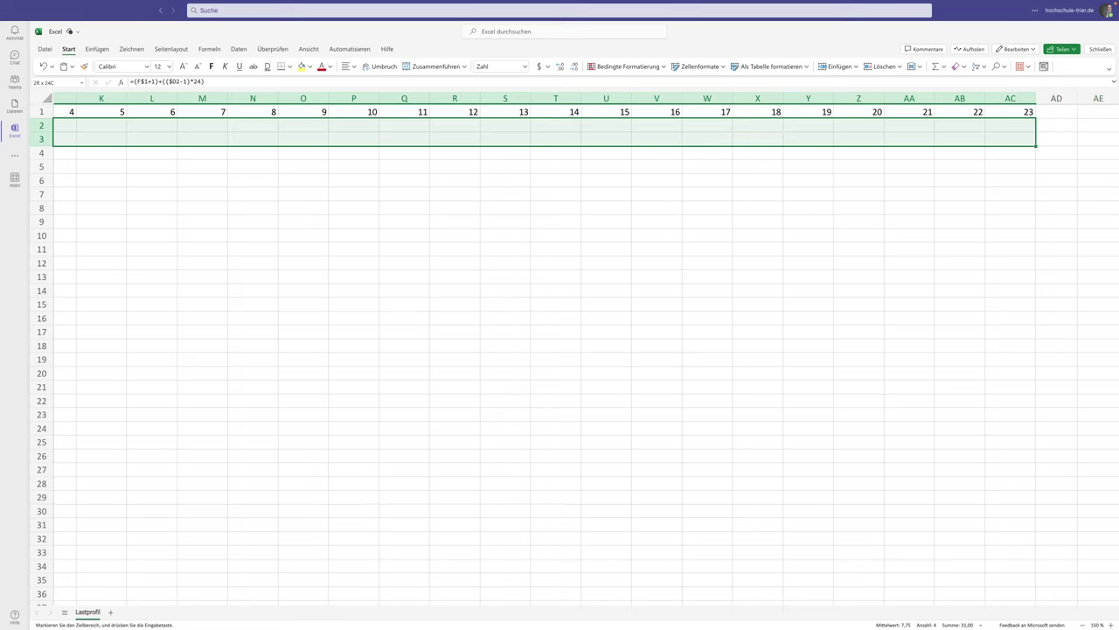
key("shift+Down")
key("ctrl+v")
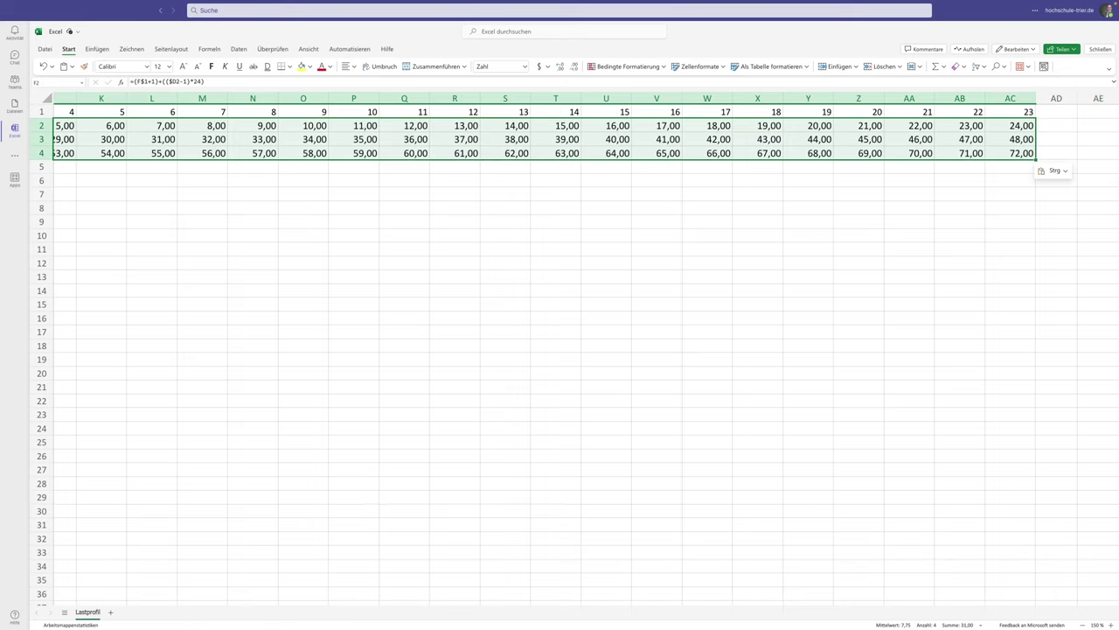
scroll(560, 349, "left", 10)
left_click(350, 153)
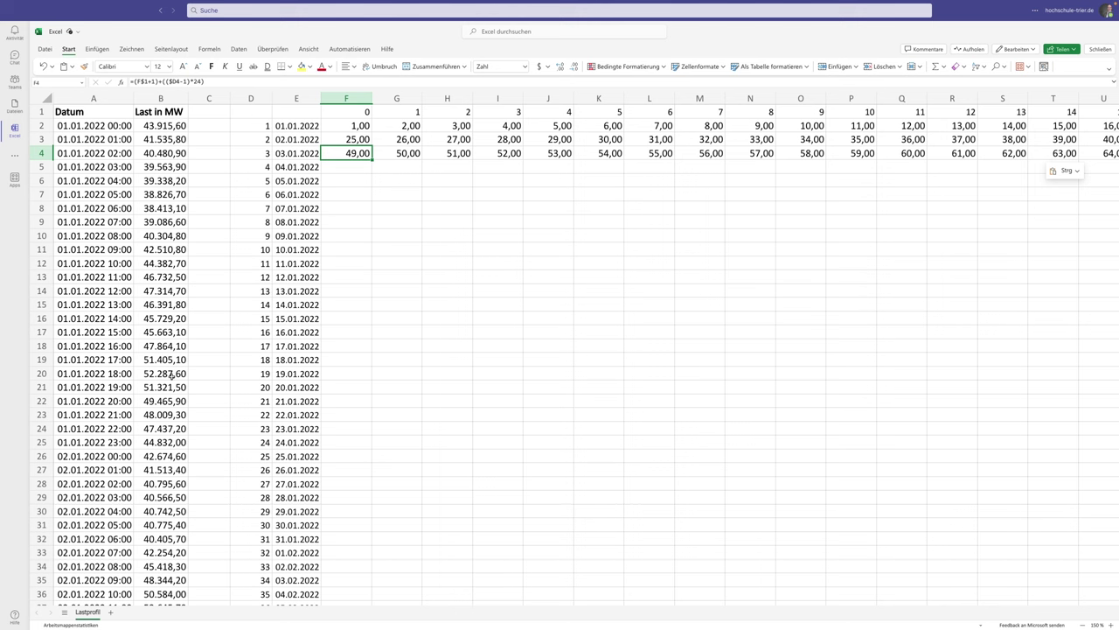
- Check the first load value of 03.01.2022 in B50
scroll(171, 377, "down", 5)
scroll(169, 490, "down", 1)
scroll(169, 491, "down", 1)
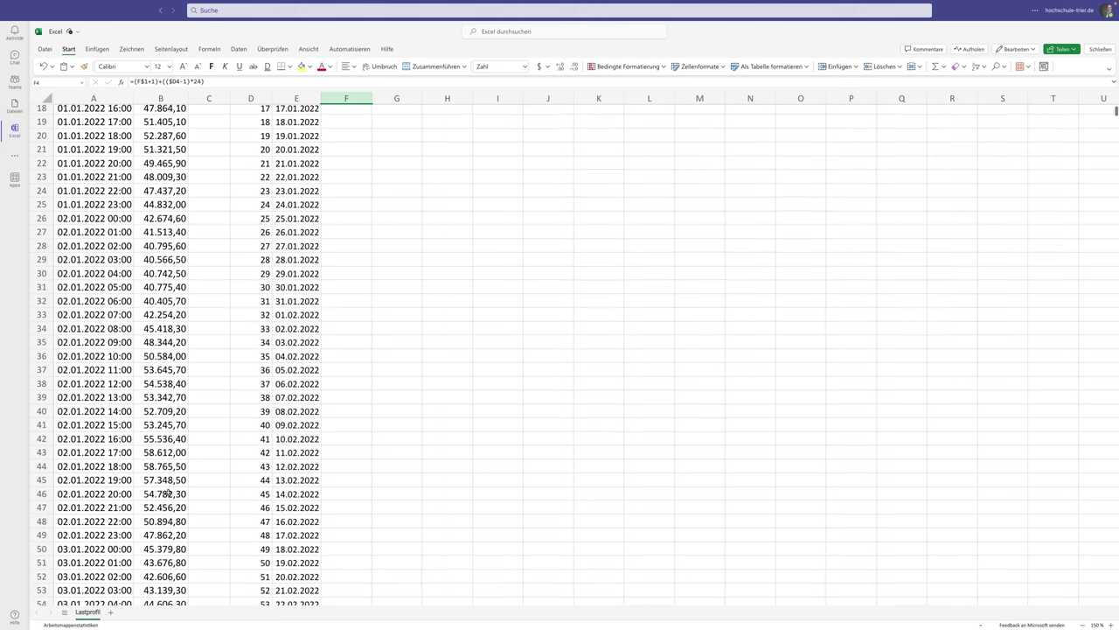
left_click(170, 543)
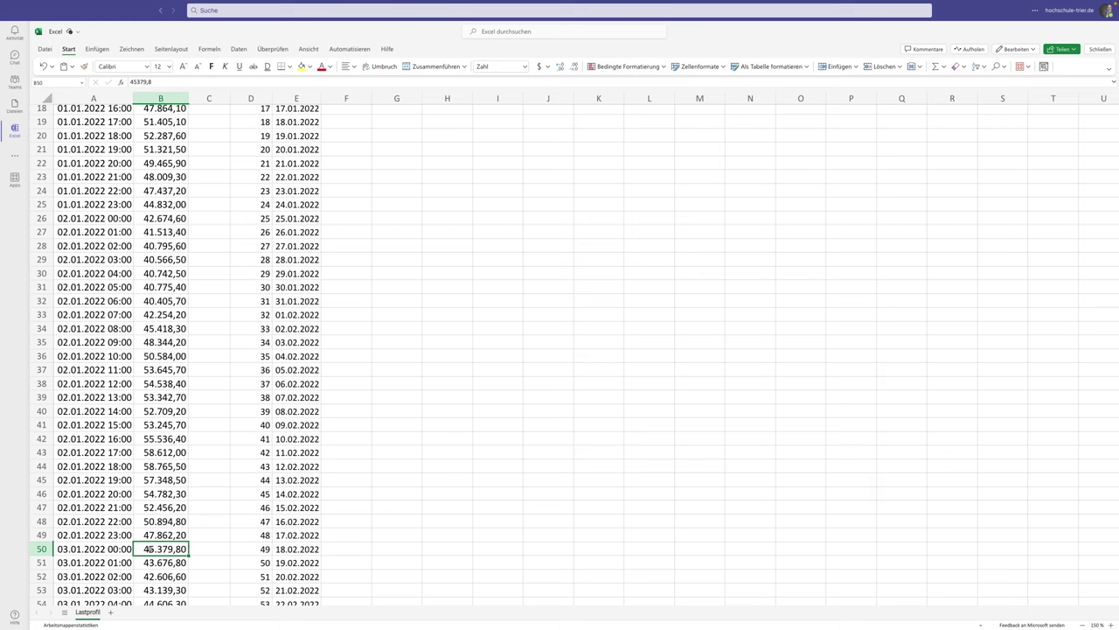
- Discard an attempted edit, clear F2 and start a new =INDEX( formula there
scroll(370, 259, "up", 6)
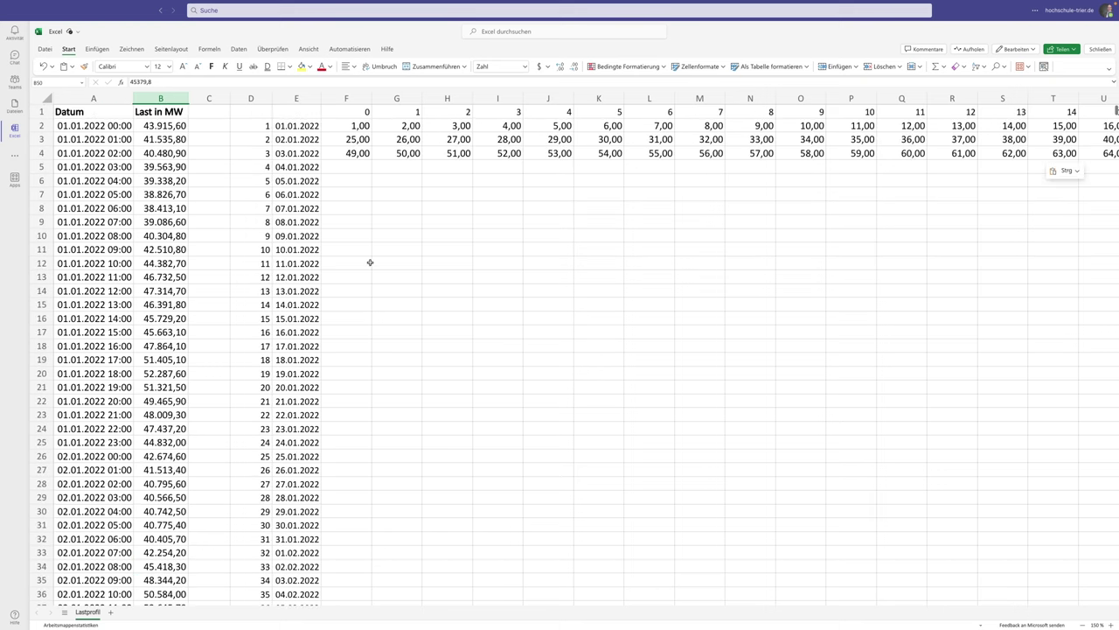
left_click(345, 125)
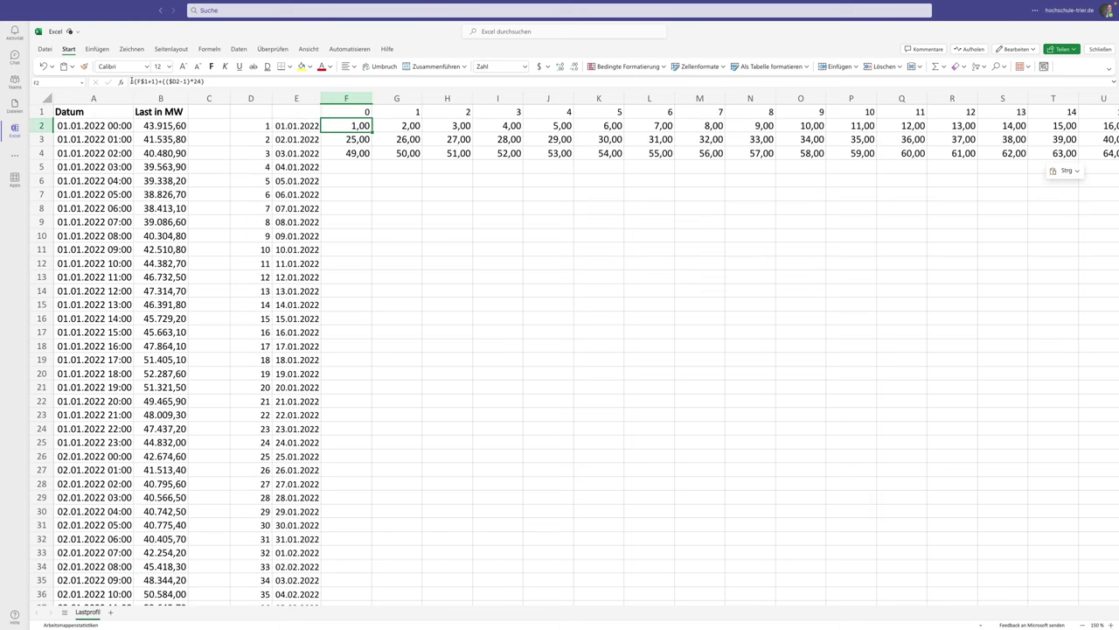
left_click(195, 81)
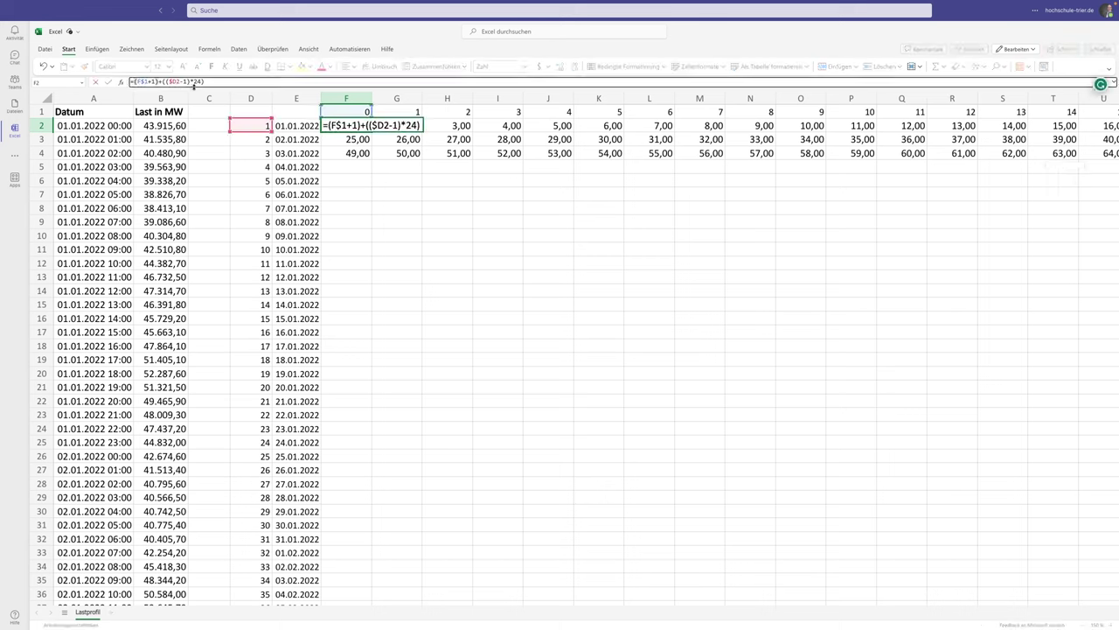
left_click(132, 82)
type("INDEX(")
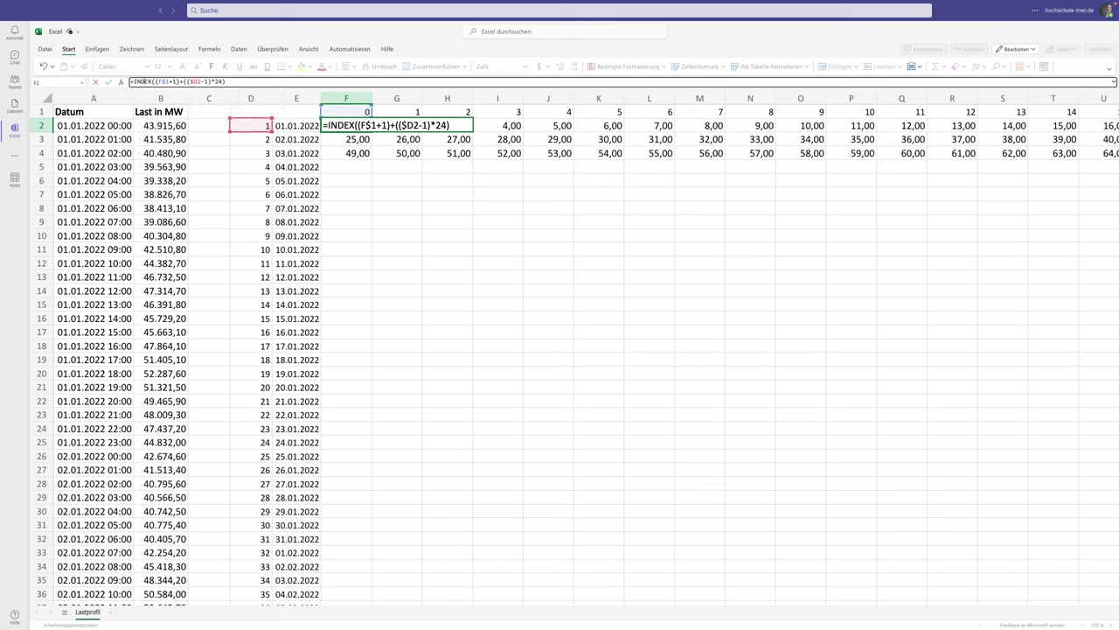
left_click(142, 81)
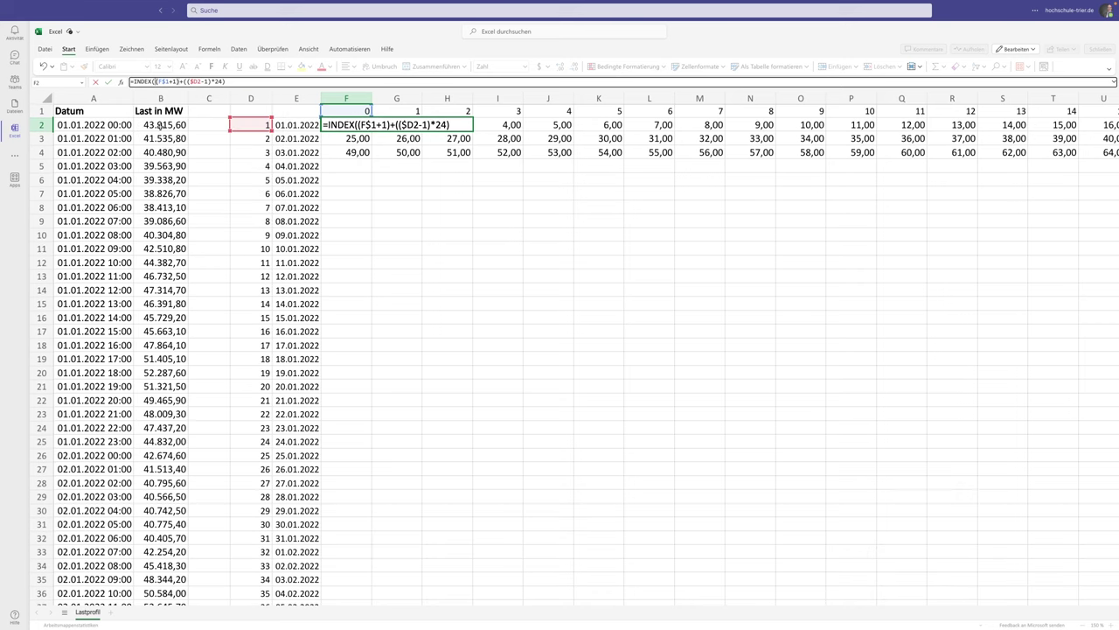
left_click(160, 125)
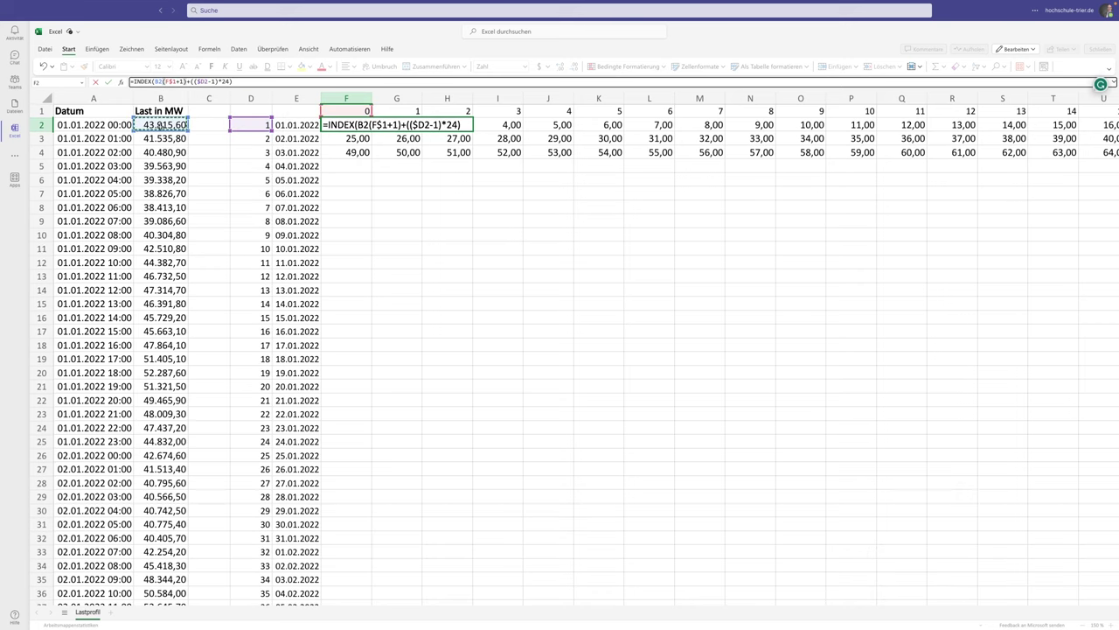
key("BackSpace")
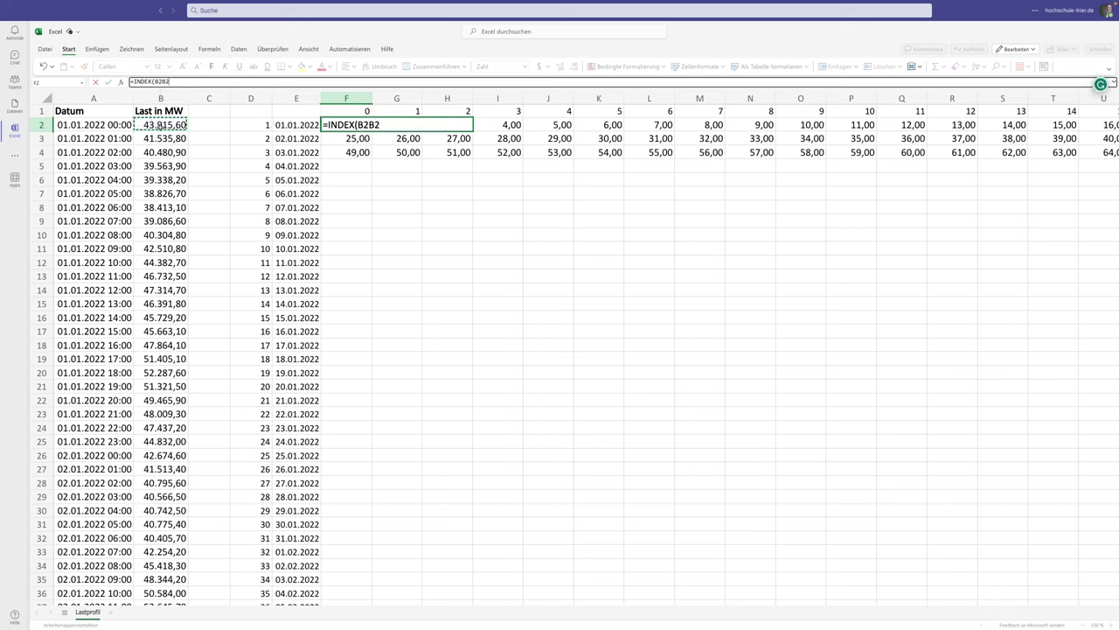
key("Escape")
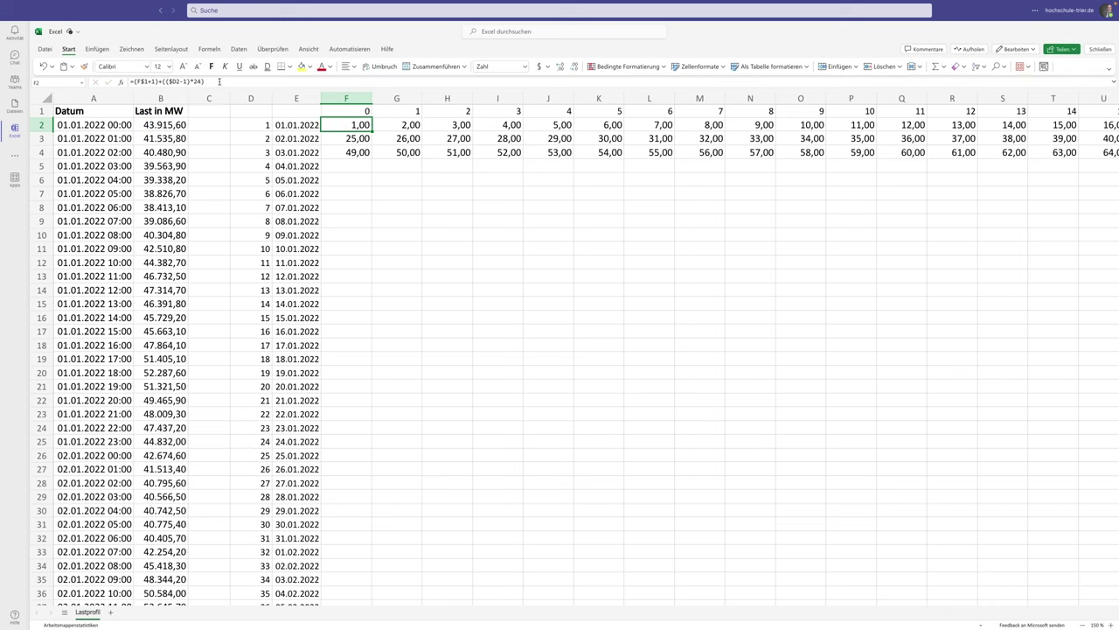
key("Delete")
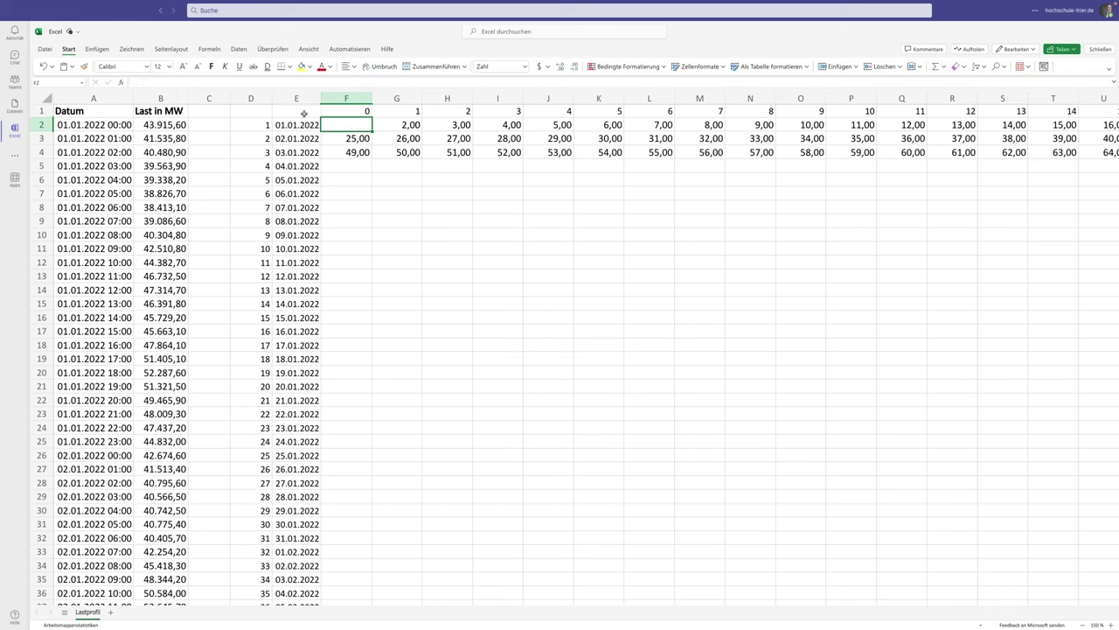
type("=INDEX(")
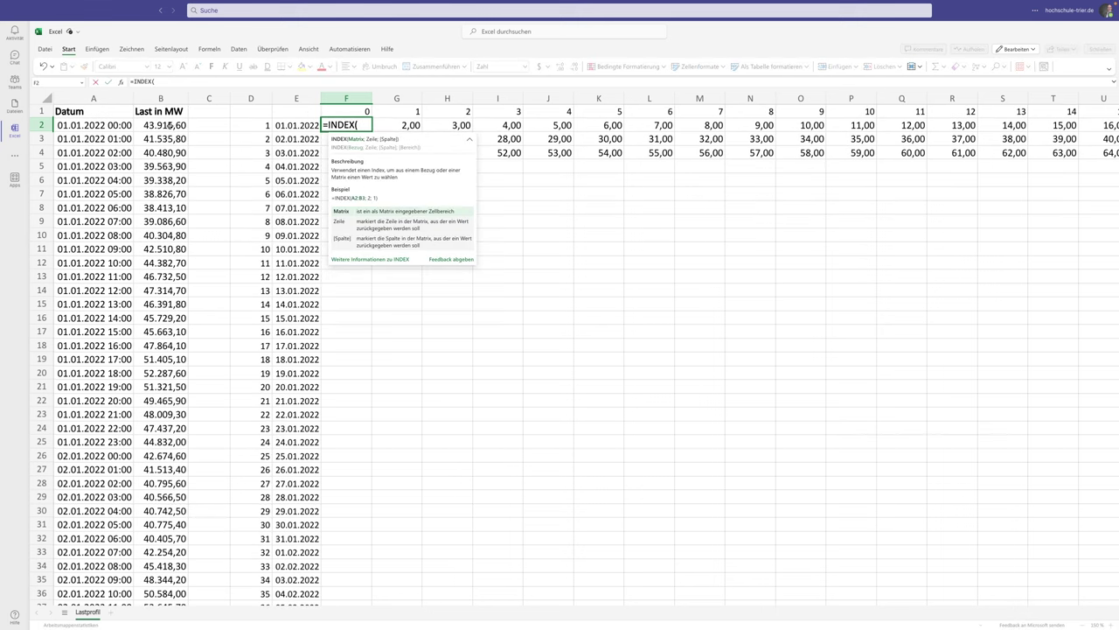
- Complete F2 as =INDEX($B$2:$B$8761;1), returning 43.915,60
left_click(160, 125)
key("ctrl+shift+Down")
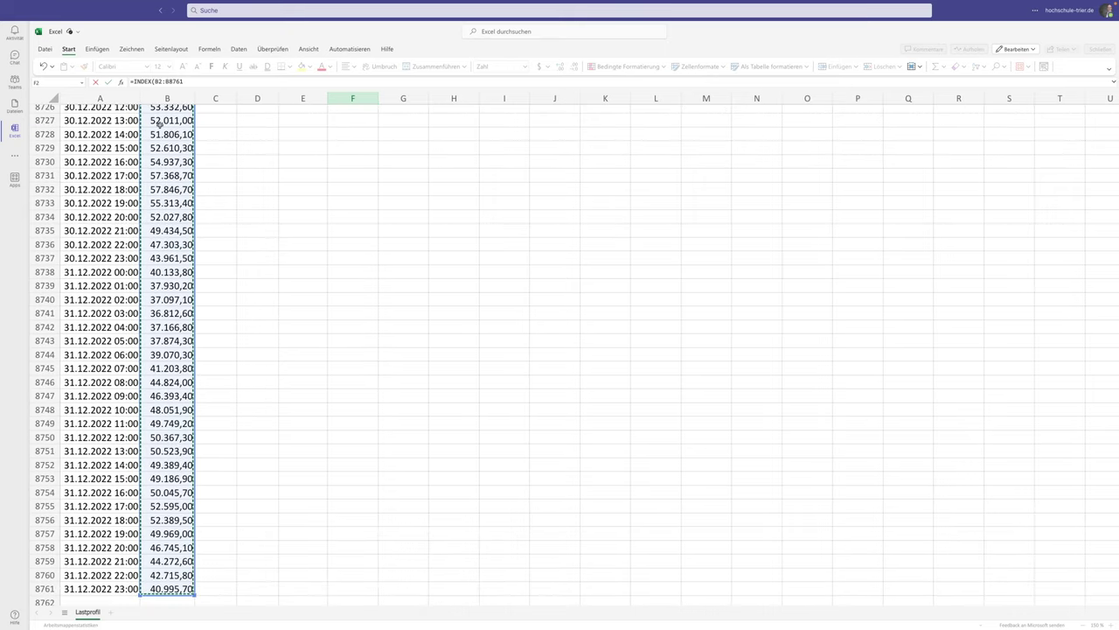
key("F4")
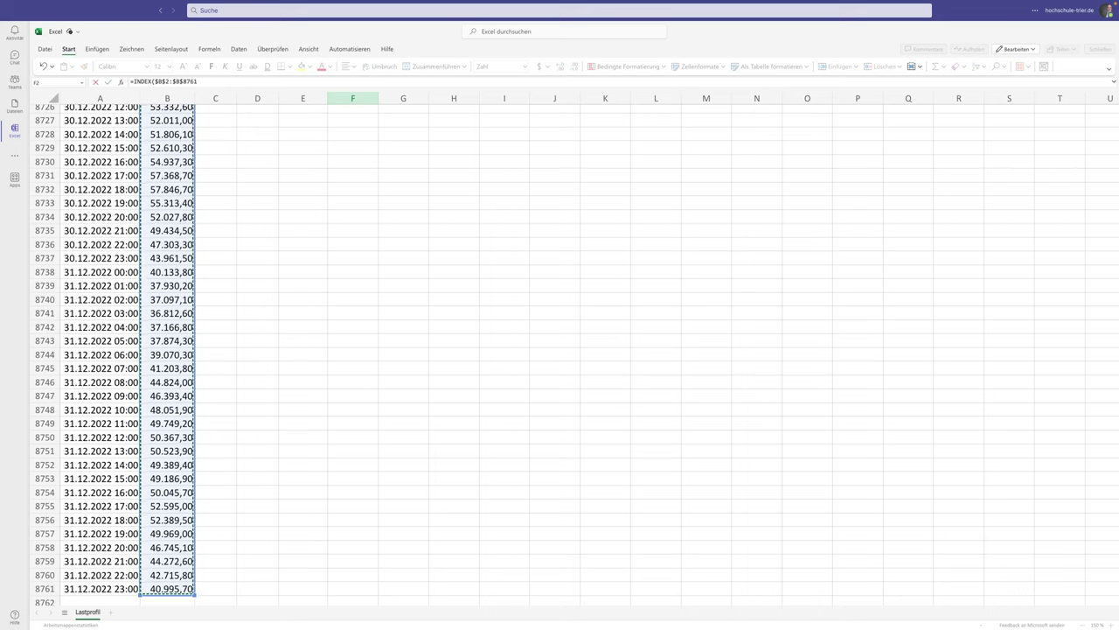
type(";1")
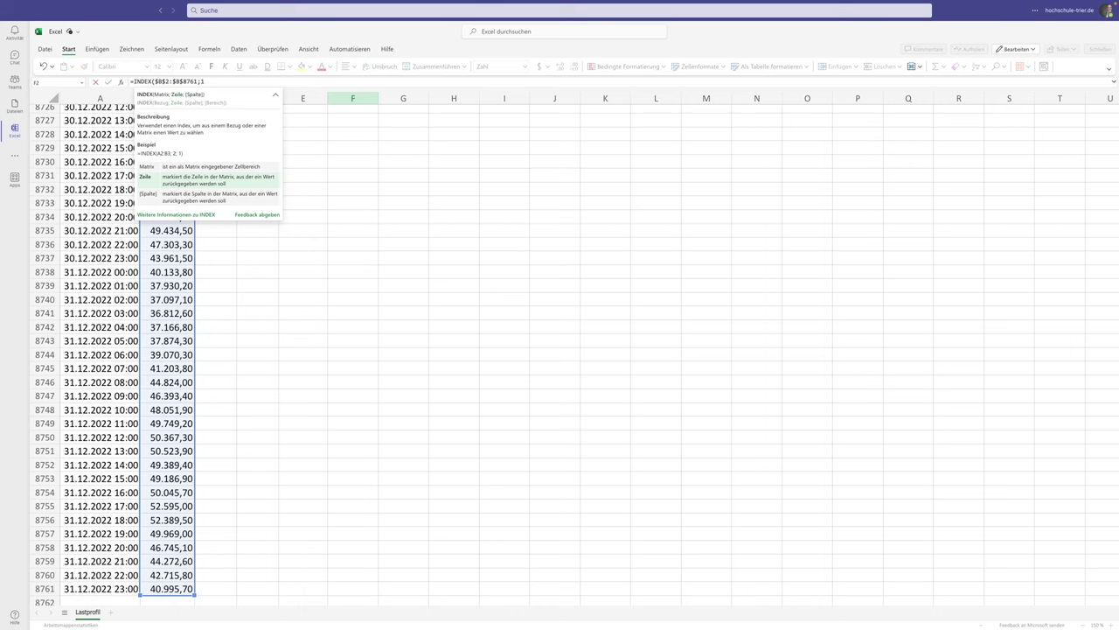
type(")")
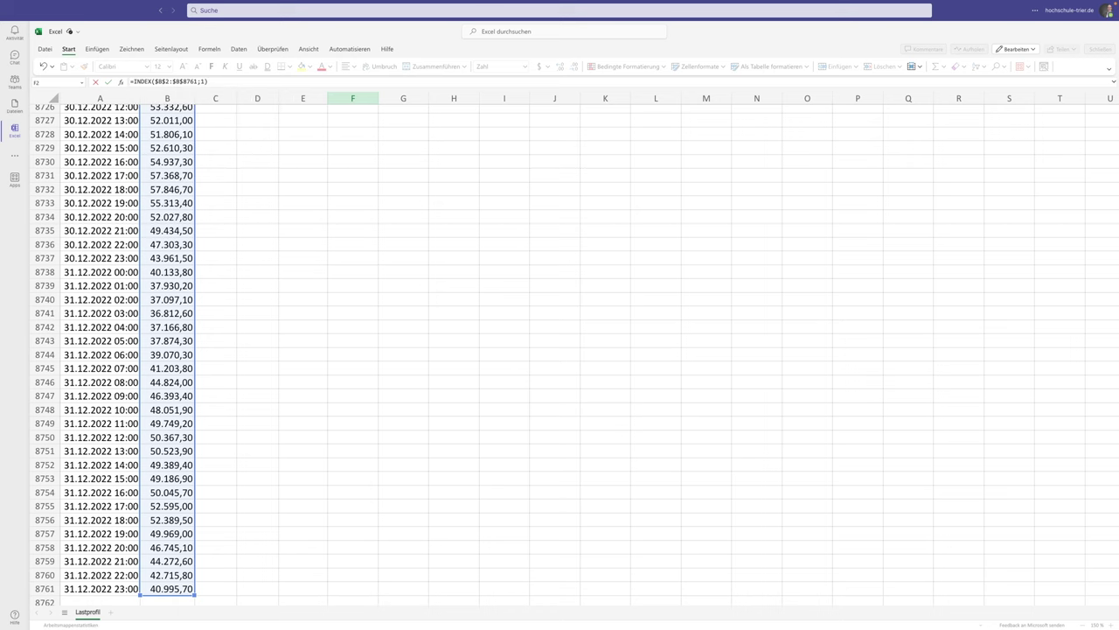
key("ctrl+Return")
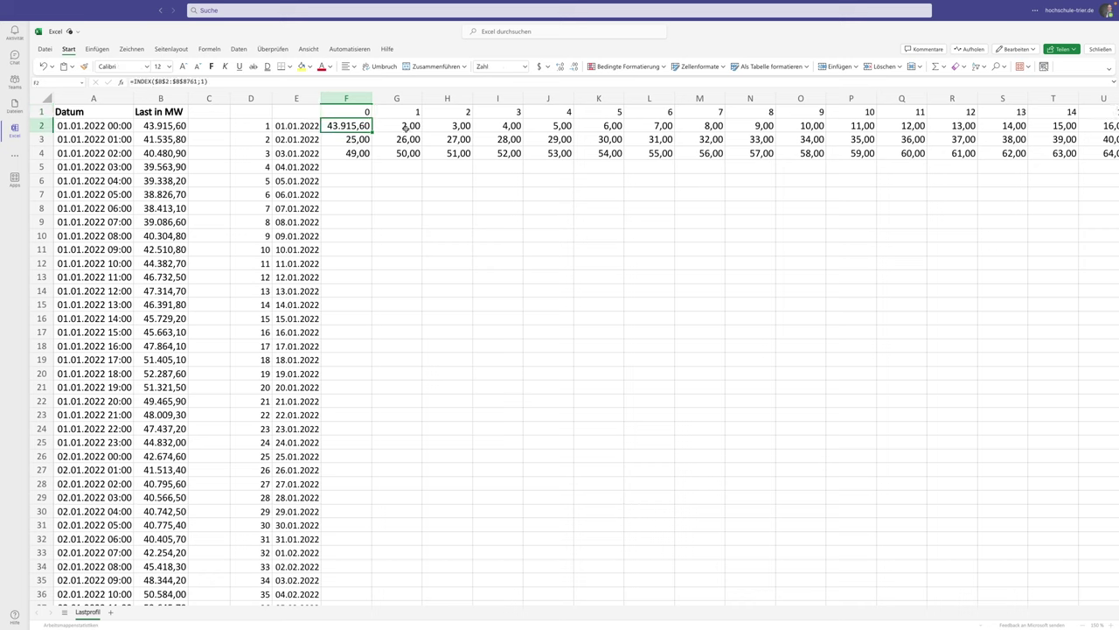
- Replace the INDEX row argument in F2 with (F$1+1)+(($D2-1)*24)
left_click(405, 128)
double_click(405, 128)
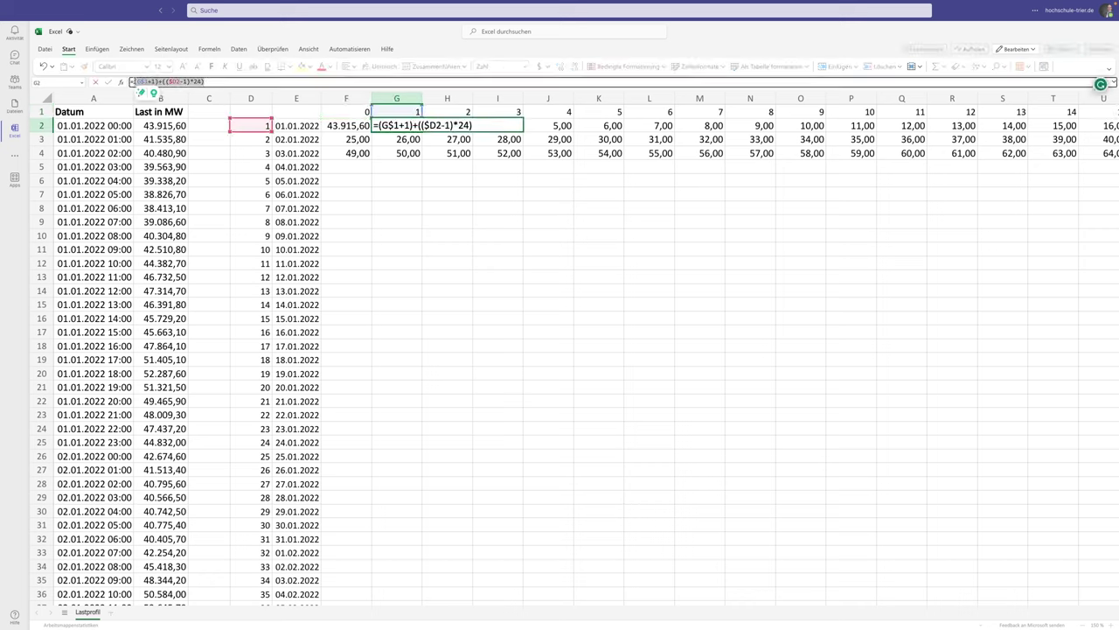
key("Escape")
key("Left")
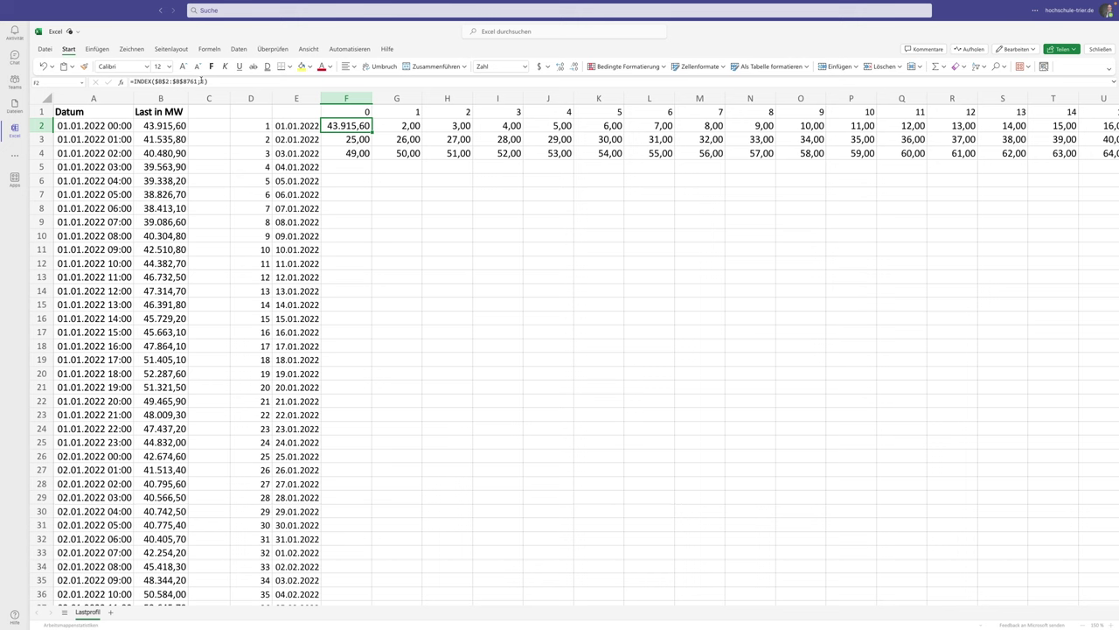
key("F2")
key("Right")
key("BackSpace")
type("(G$1+1)+(($D2-1)*24)")
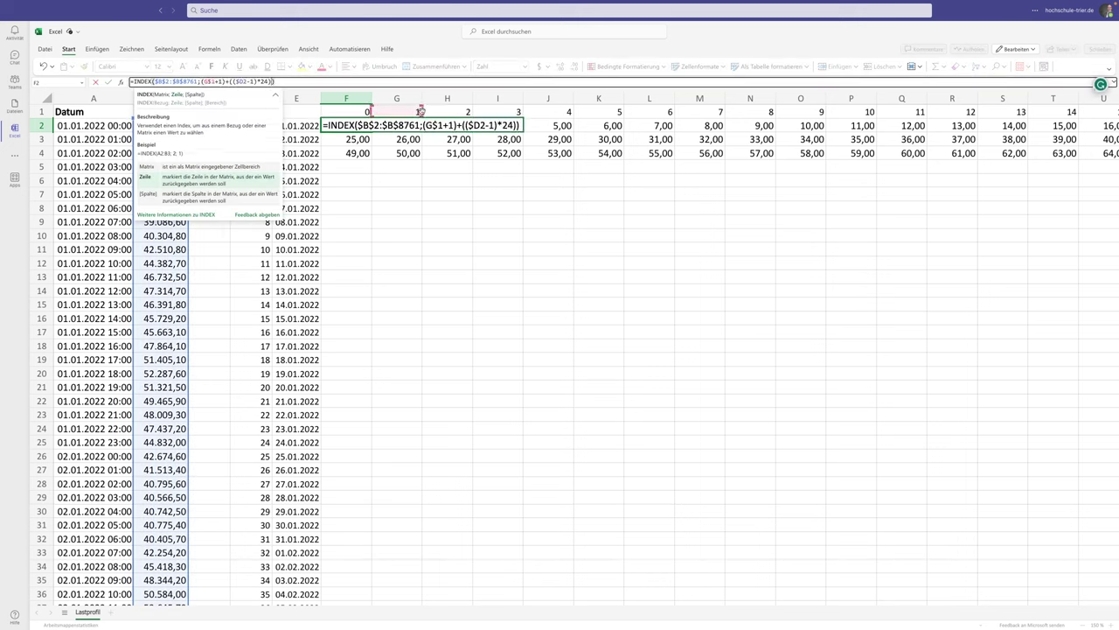
left_click_drag(411, 111, 364, 111)
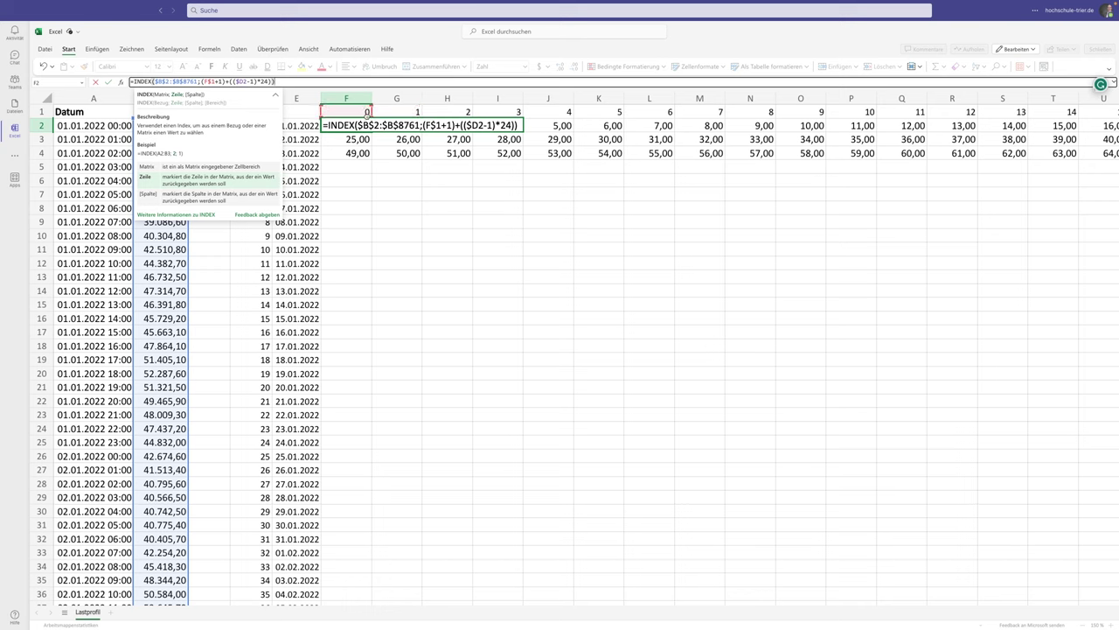
key("ctrl+Return")
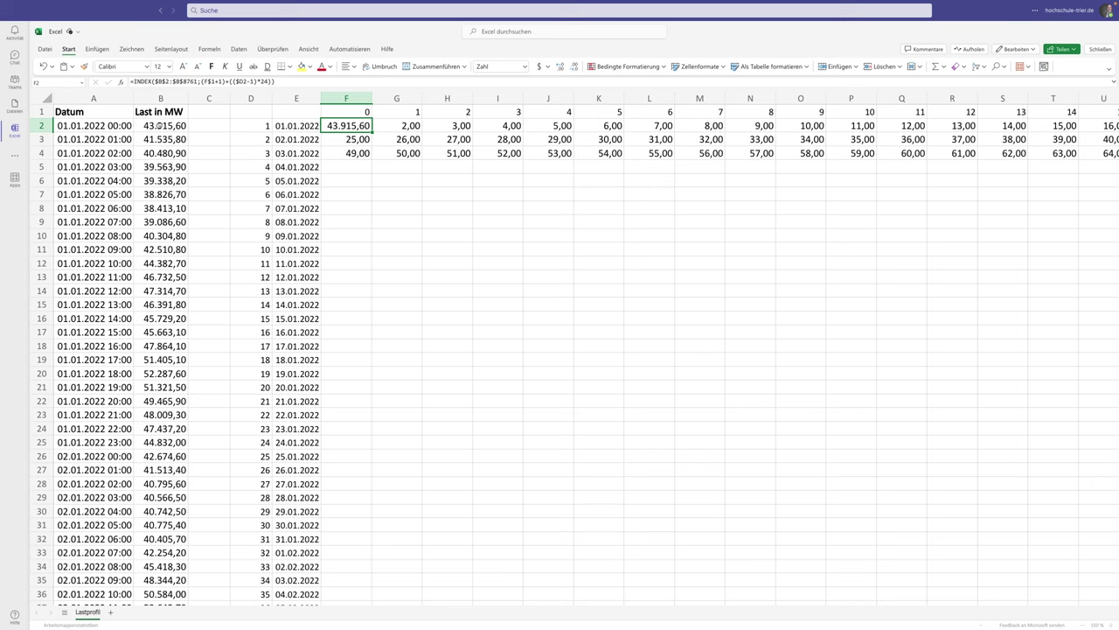
- Review and reconfirm F2's INDEX lookup, still showing 43.915,60
double_click(349, 125)
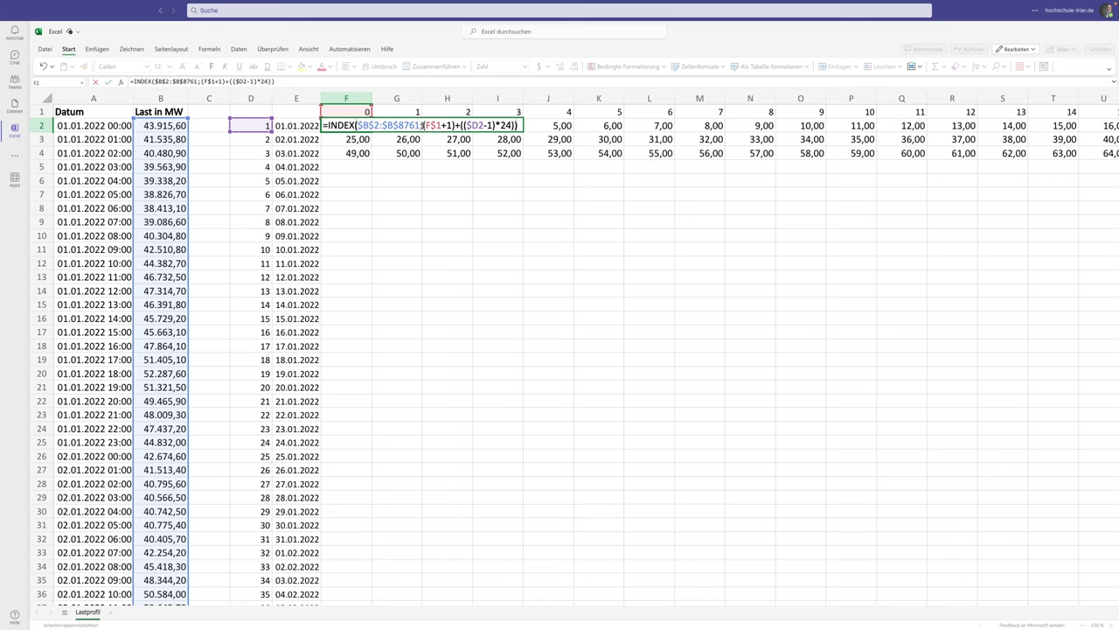
left_click_drag(424, 125, 517, 125)
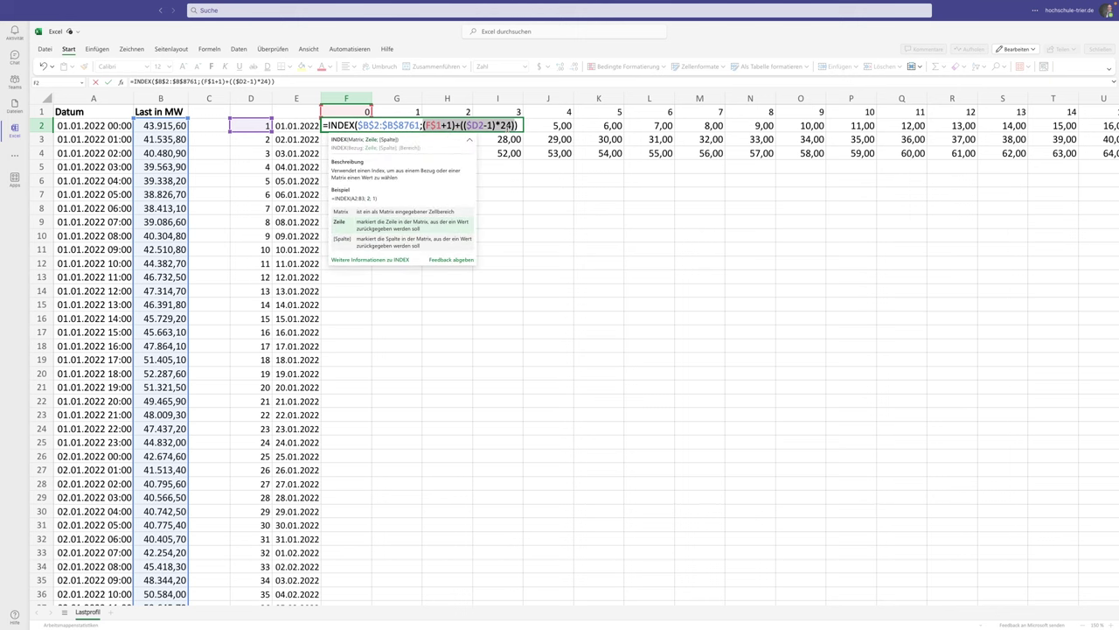
key("ctrl+Return")
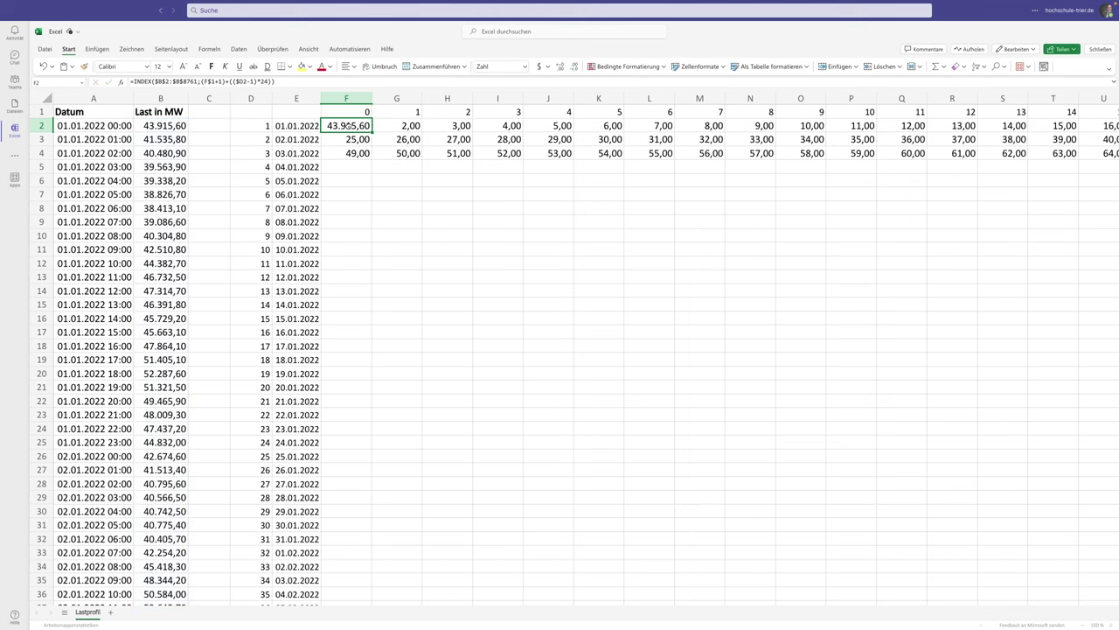
- Paste the INDEX lookup across F2:AC4, then fill row 4 down to row 6
key("ctrl+c")
key("ctrl+shift+Right")
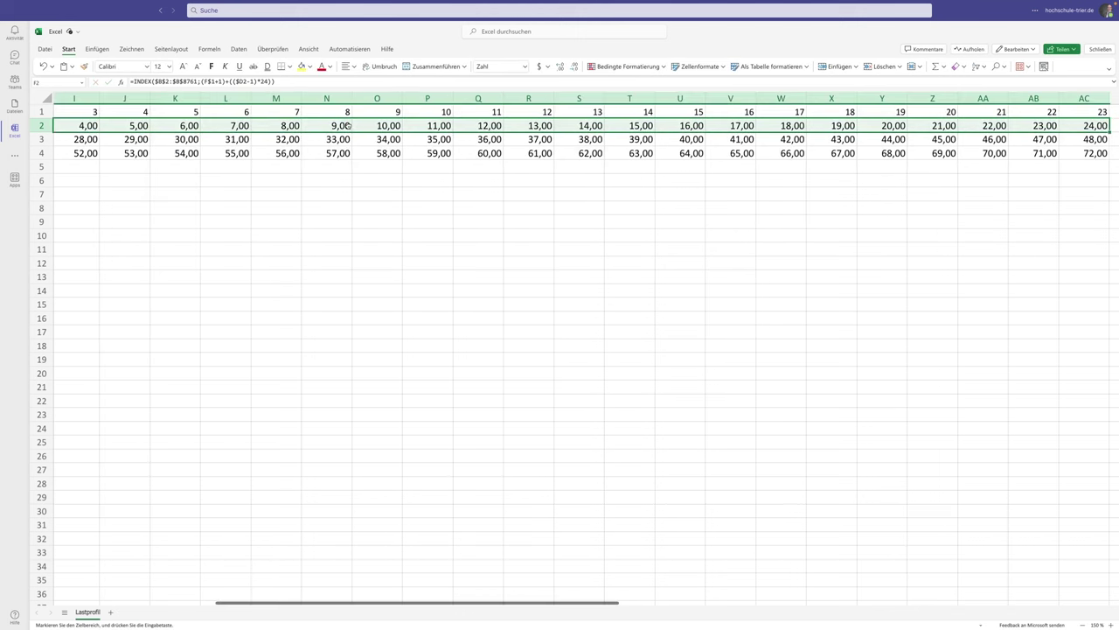
key("shift+Down")
key("shift+Down")
key("ctrl+v")
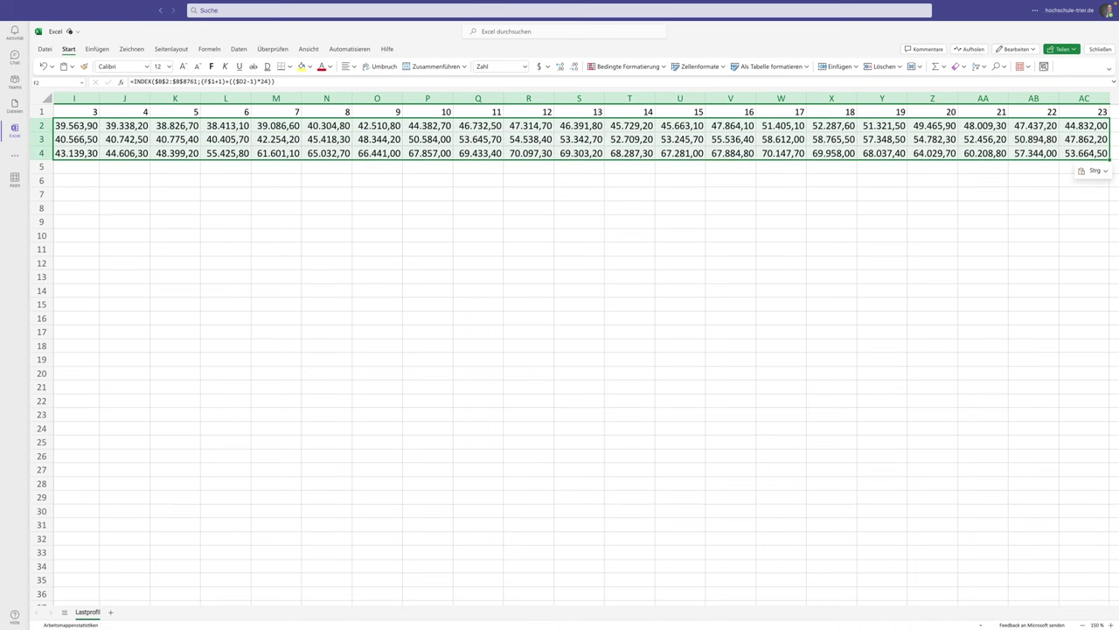
scroll(845, 153, "right", 3)
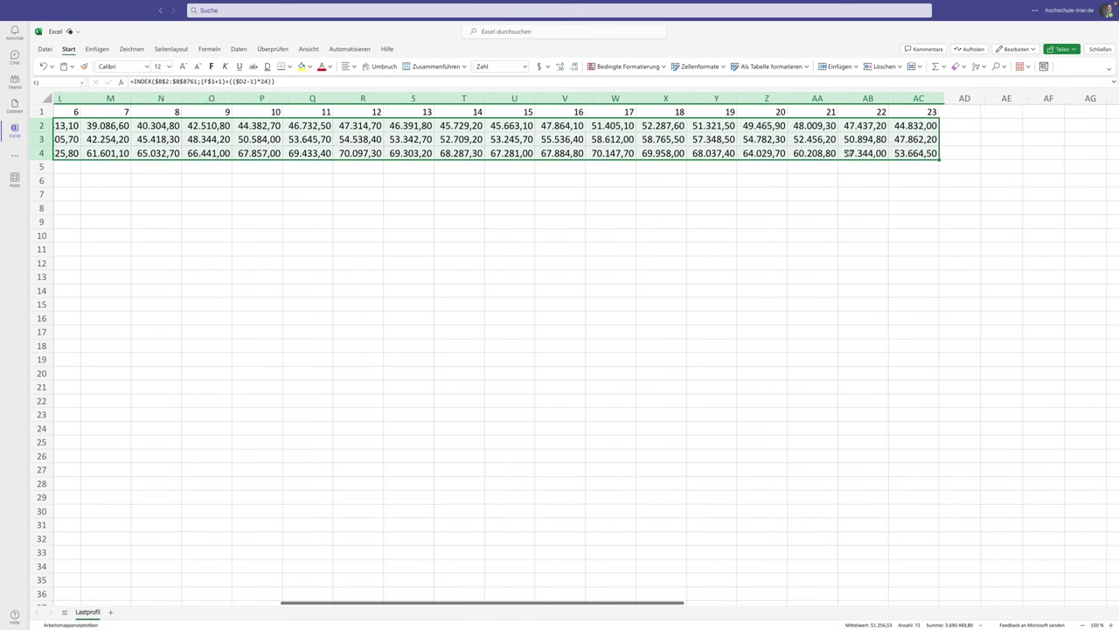
left_click(847, 153)
left_click(922, 153)
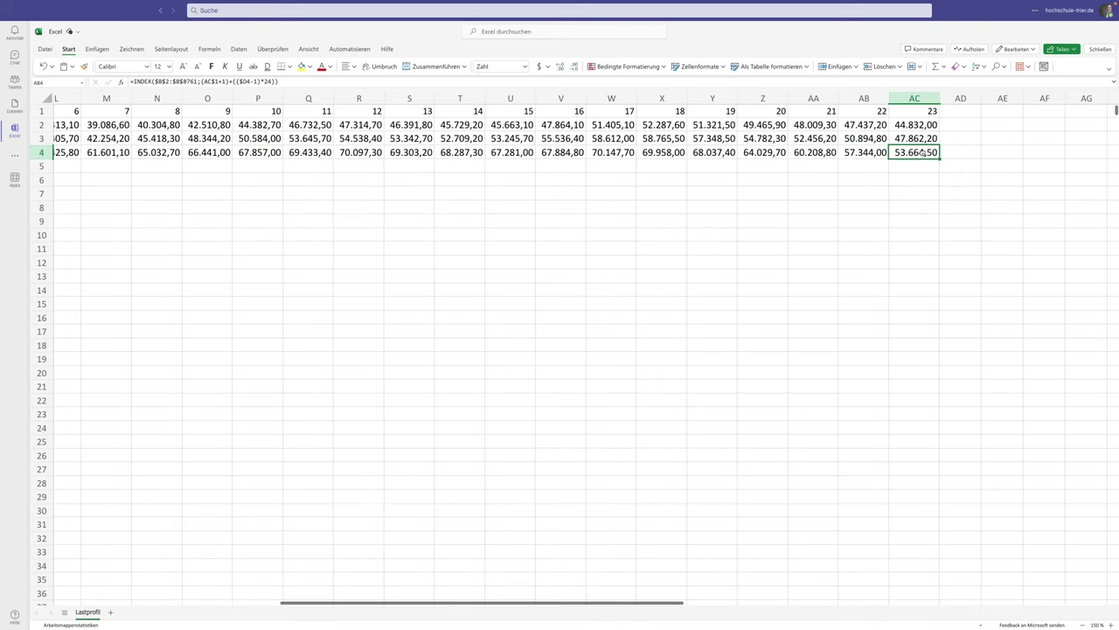
scroll(922, 153, "left", 5)
left_click(348, 156, "shift")
scroll(571, 179, "right", 3)
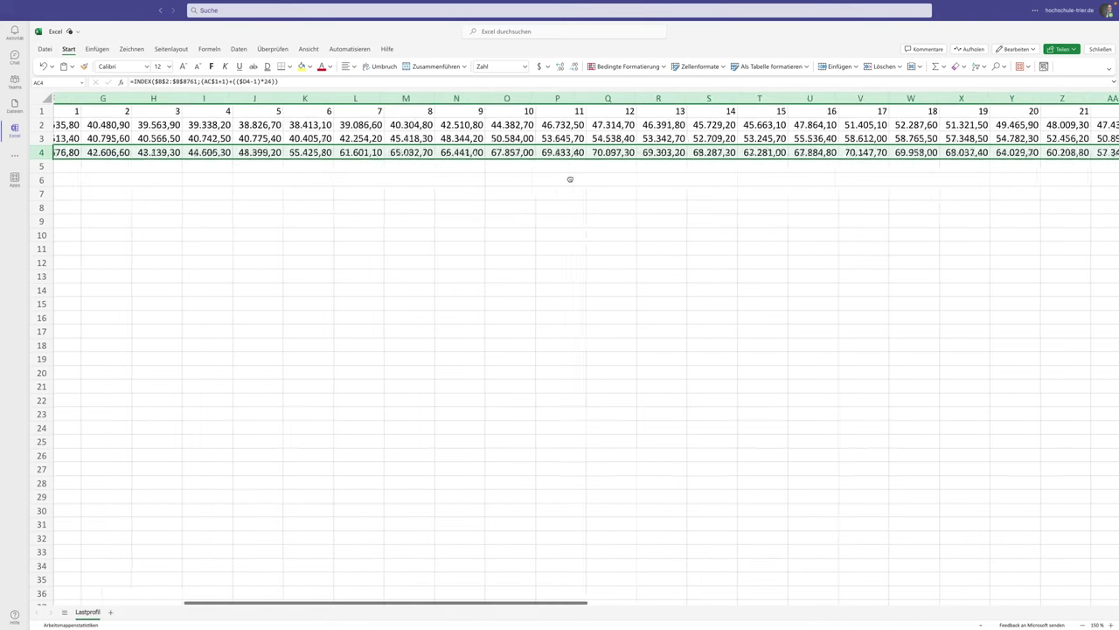
scroll(570, 179, "right", 5)
left_click_drag(653, 159, 655, 183)
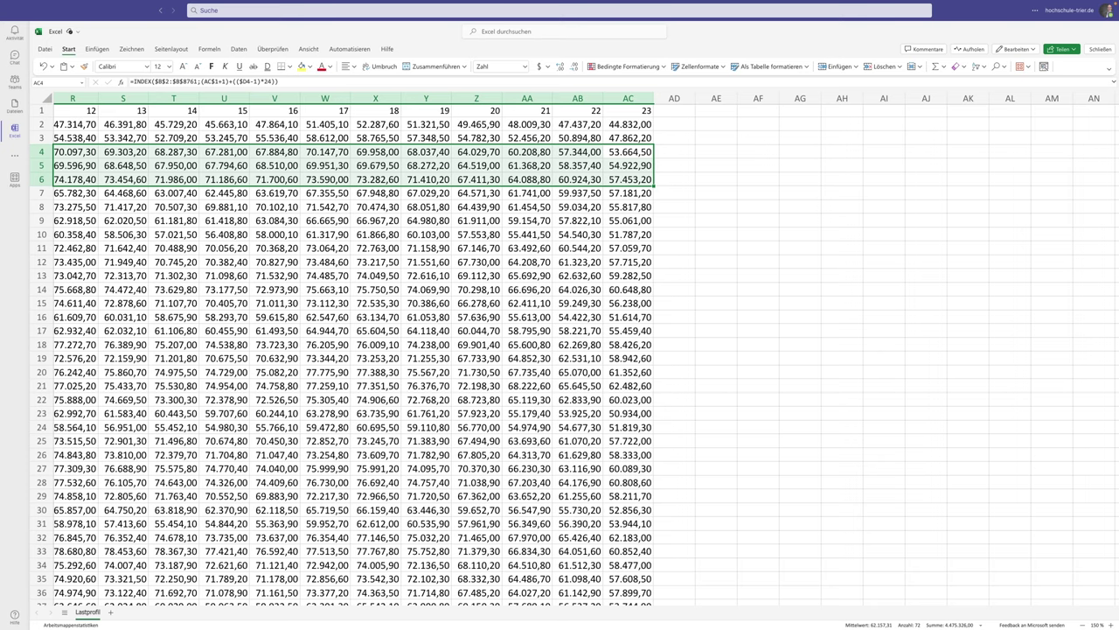
- Check F2's lookup and the last load value in B8761
scroll(435, 184, "left", 10)
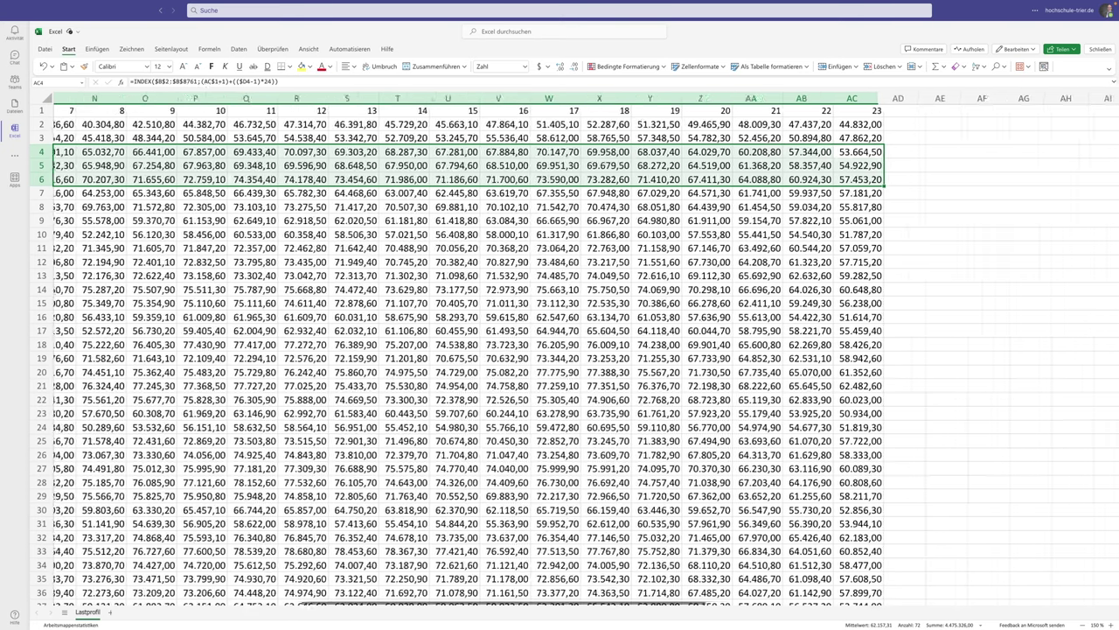
scroll(434, 184, "left", 3)
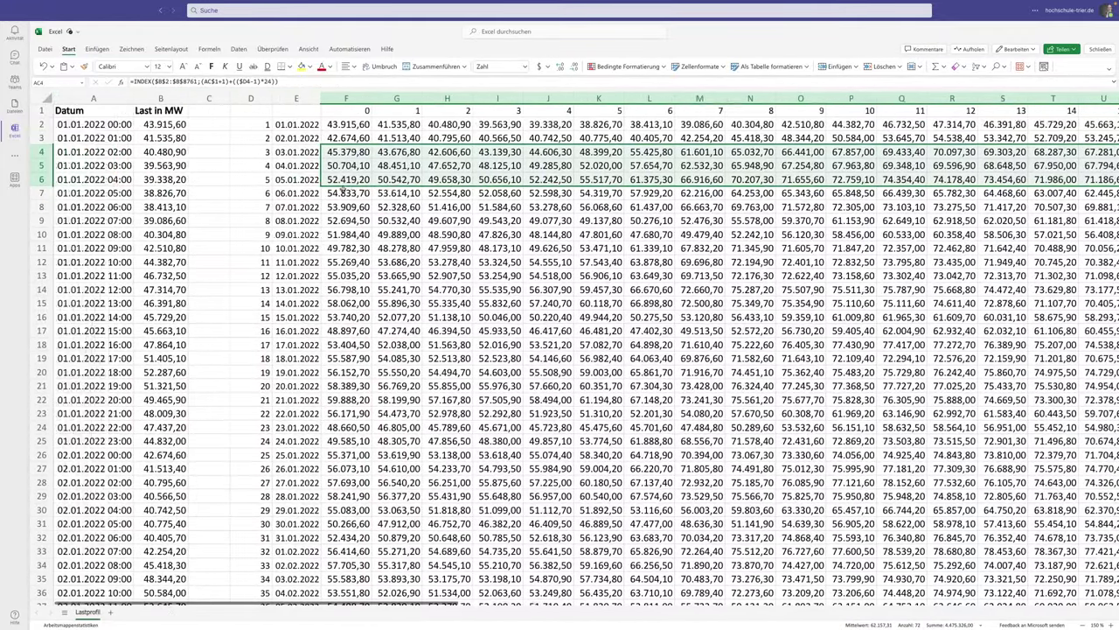
left_click(338, 125)
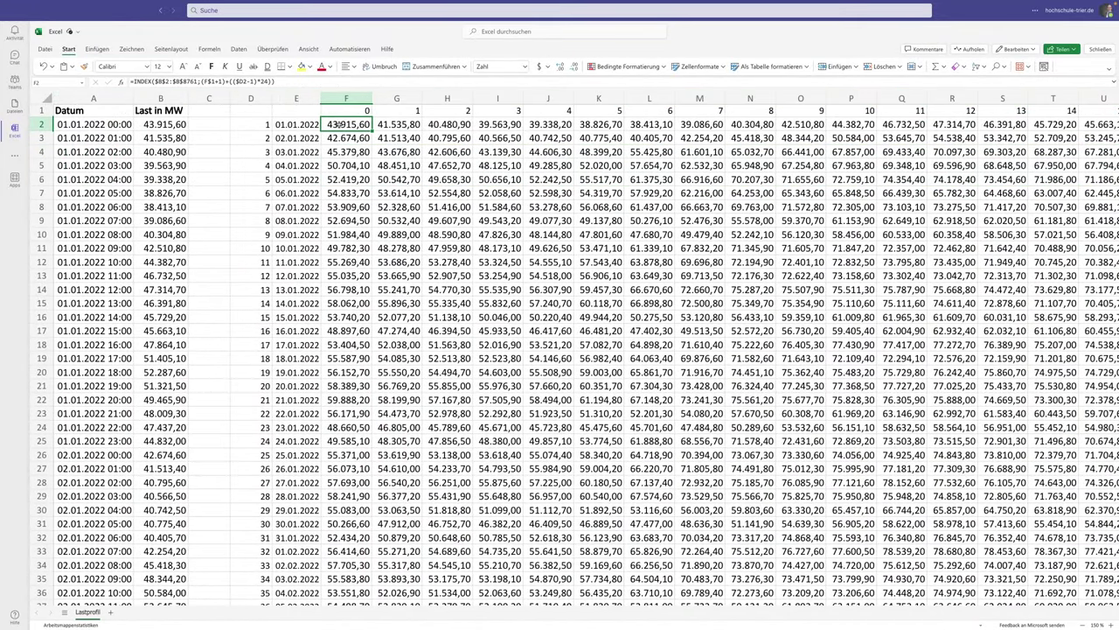
left_click(177, 125)
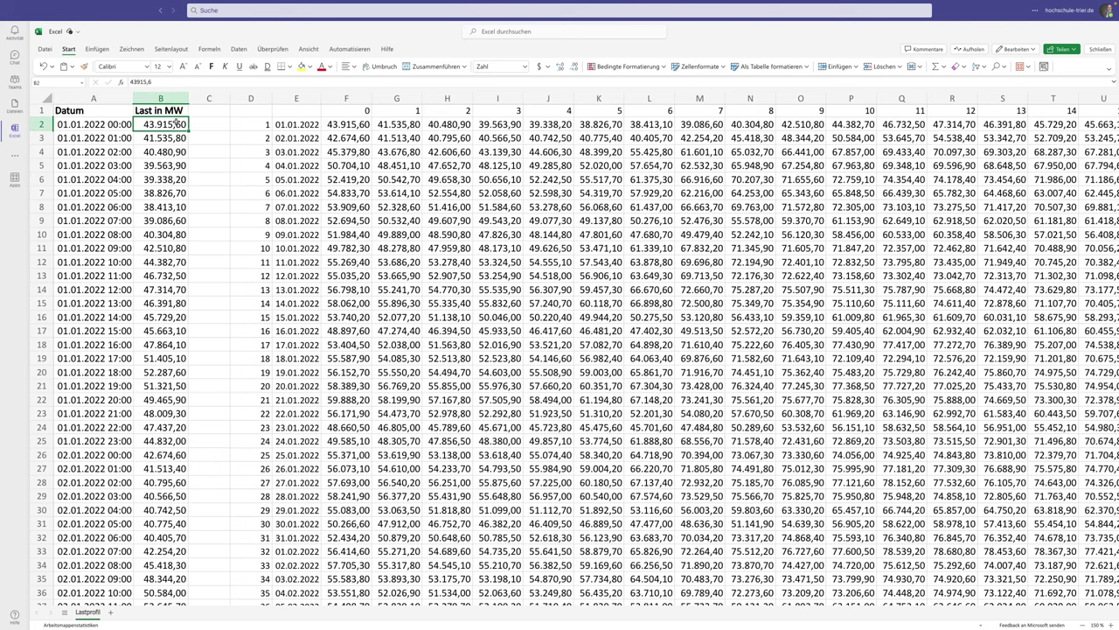
key("ctrl+Down")
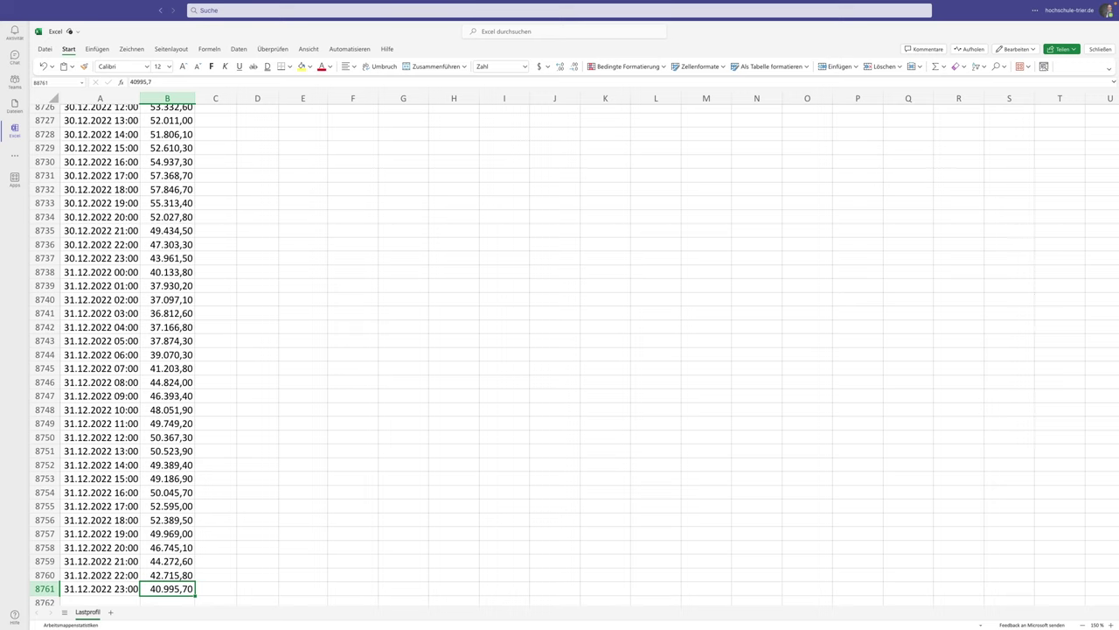
key("ctrl+Up")
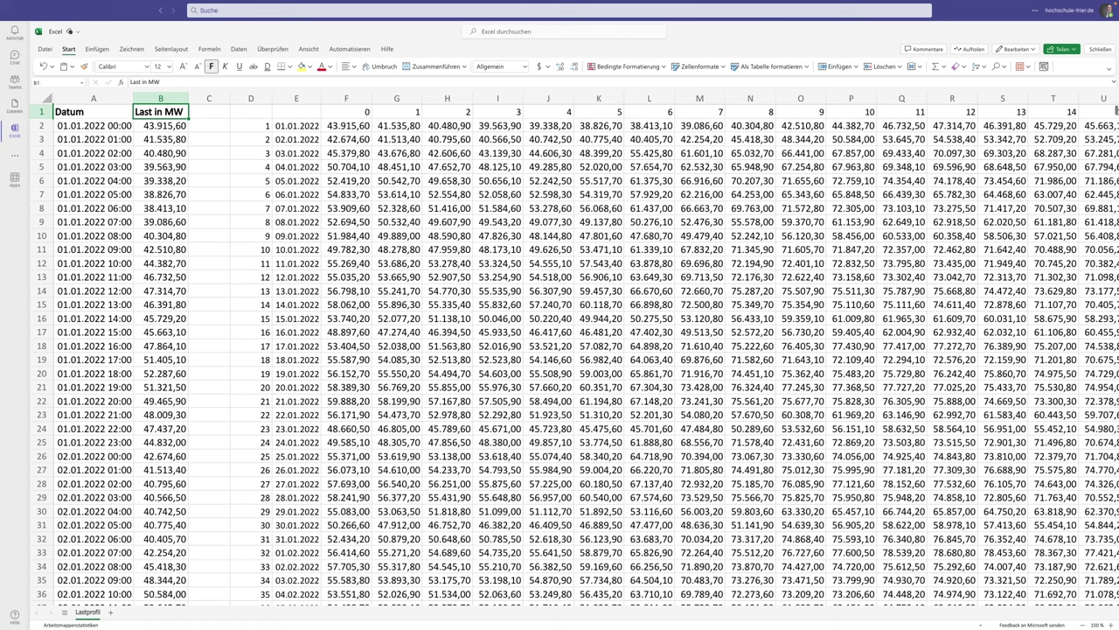
- Confirm the matrix ends at AC366 on 31.12.2022 with 40.995,70
left_click(309, 128)
key("ctrl+Down")
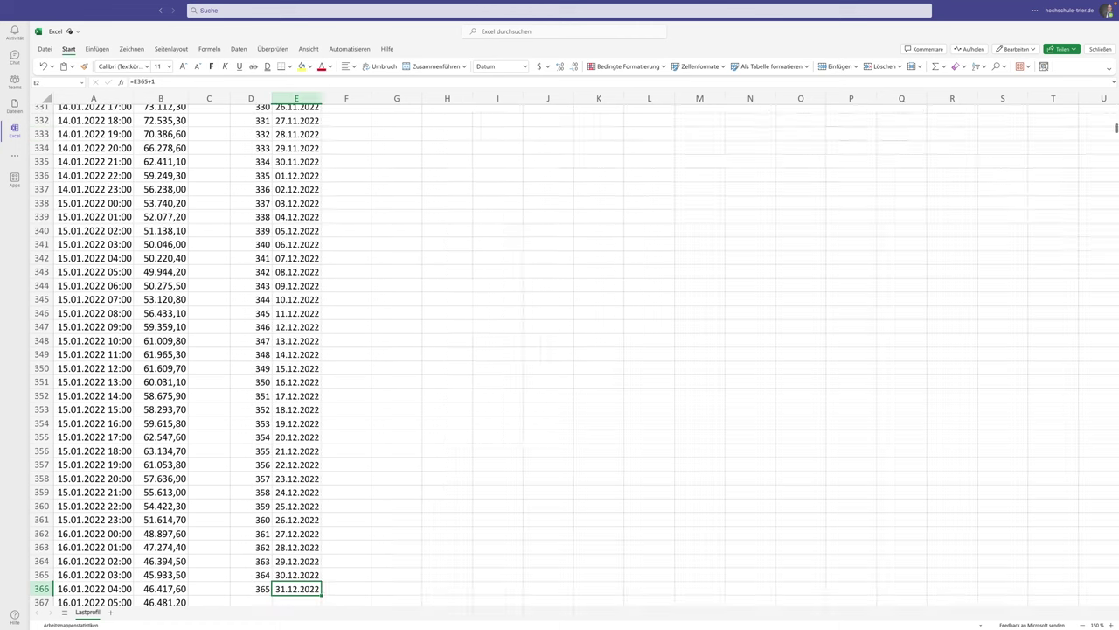
key("ctrl+Right")
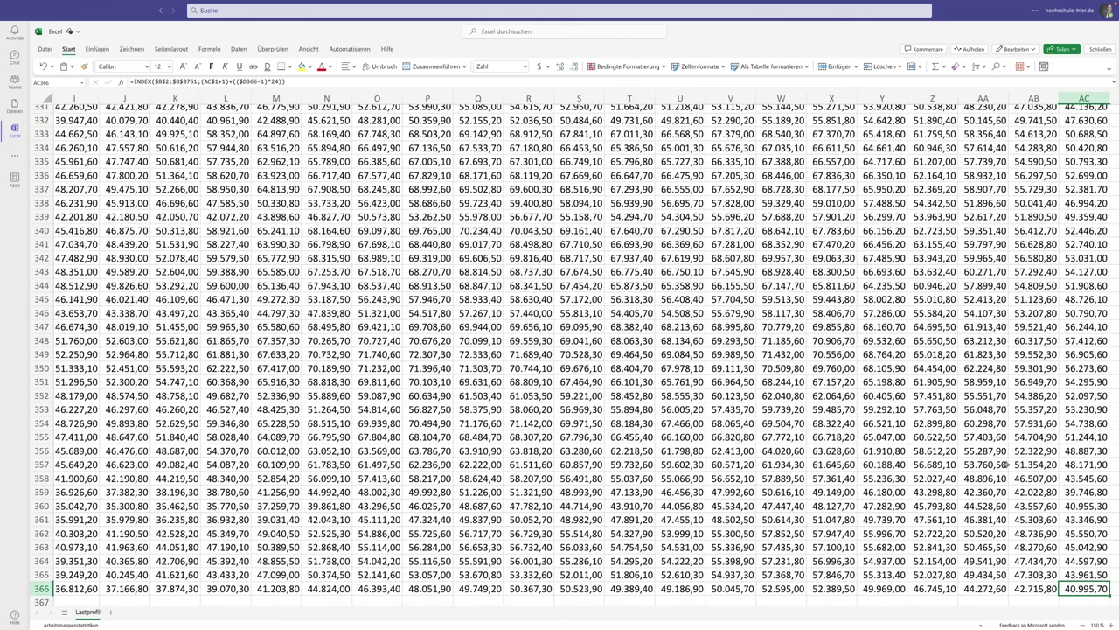
scroll(1086, 586, "right", 2)
scroll(1017, 560, "down", 2)
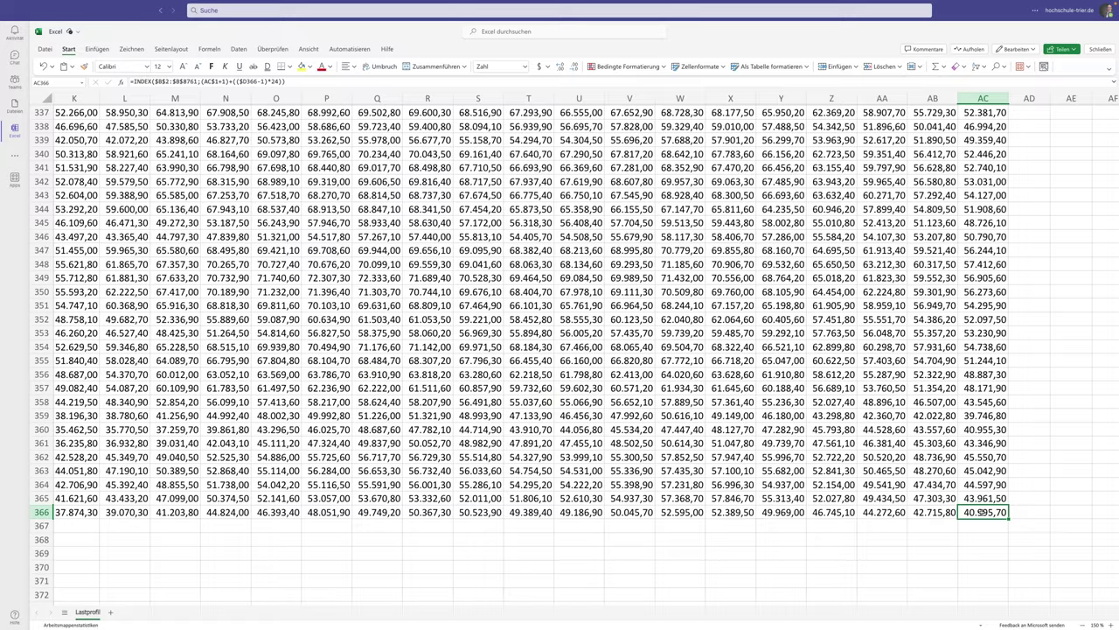
scroll(981, 511, "up", 10)
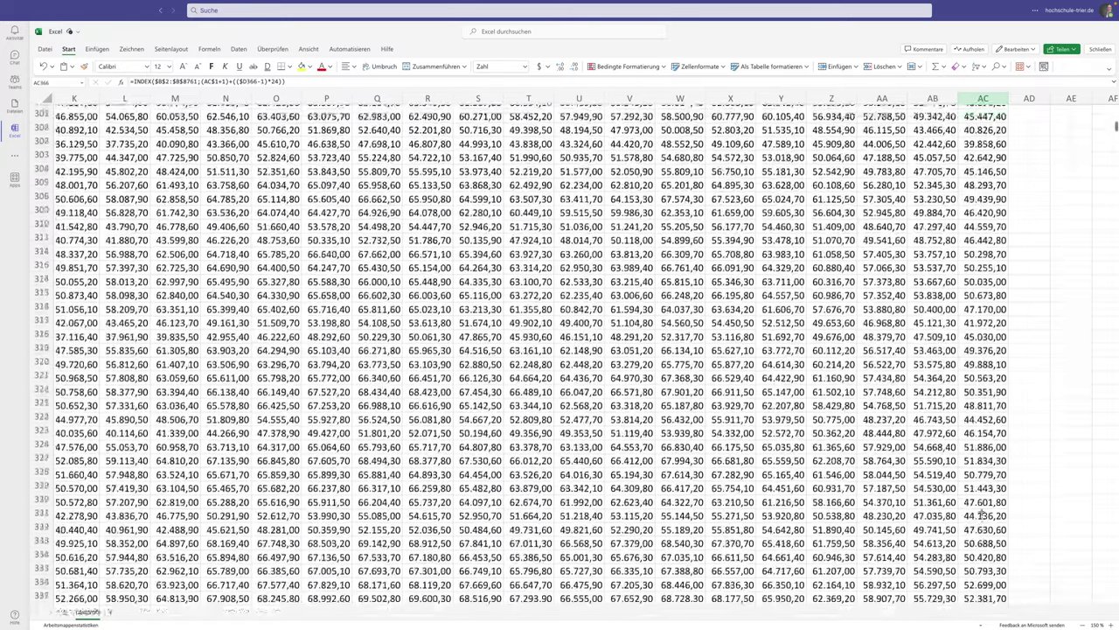
scroll(981, 511, "left", 10)
scroll(981, 511, "up", 5)
scroll(979, 510, "up", 5)
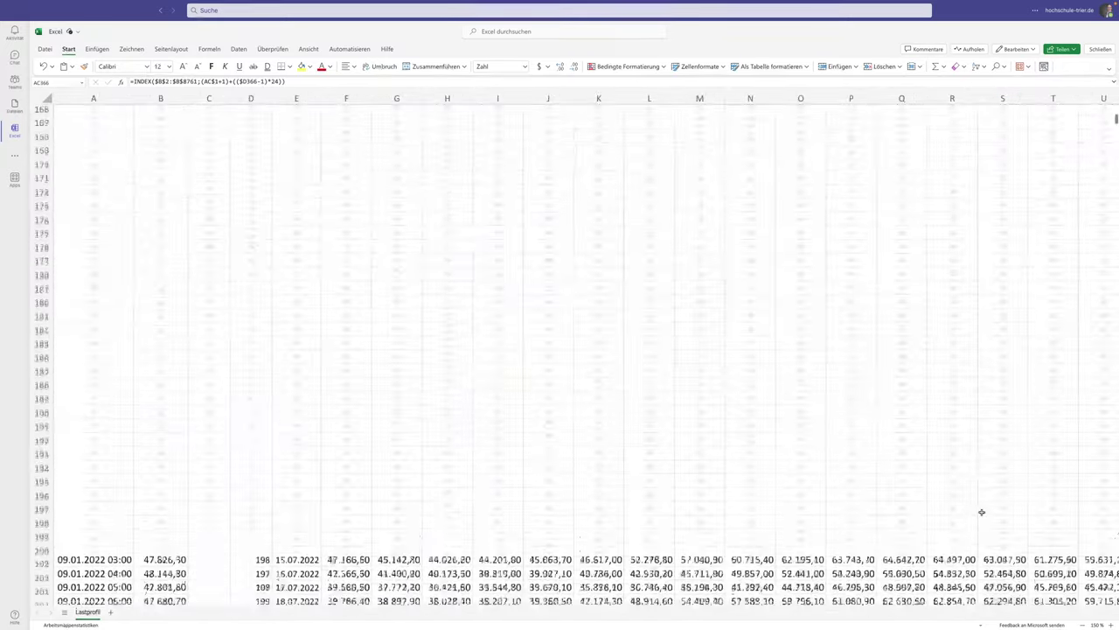
scroll(978, 510, "up", 5)
scroll(976, 510, "up", 5)
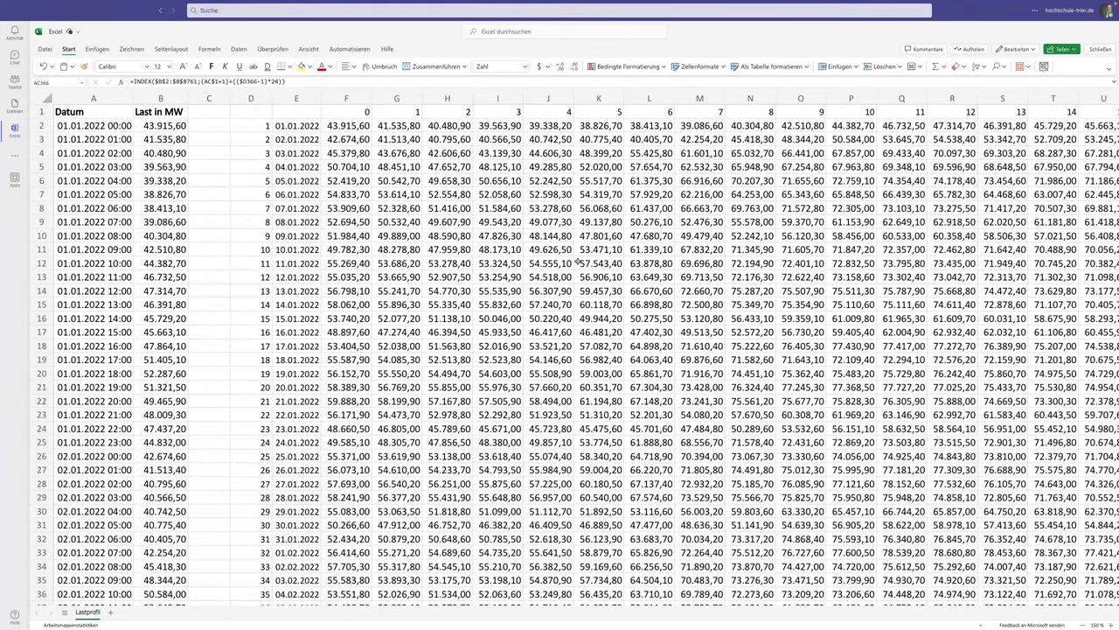
left_click(347, 125)
key("ctrl+shift+End")
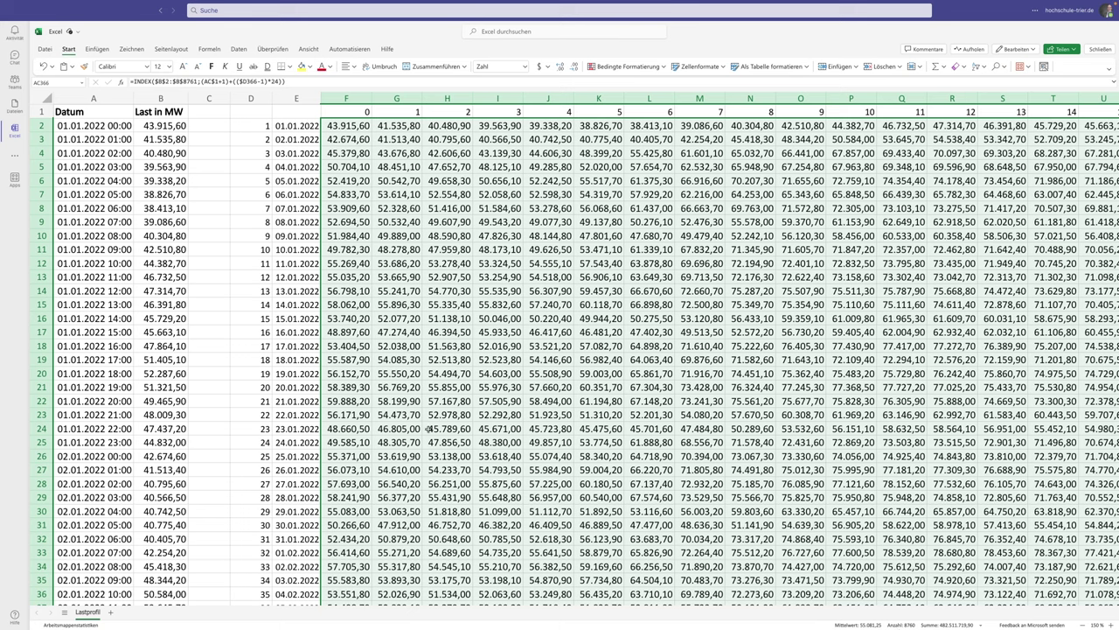
left_click(160, 98)
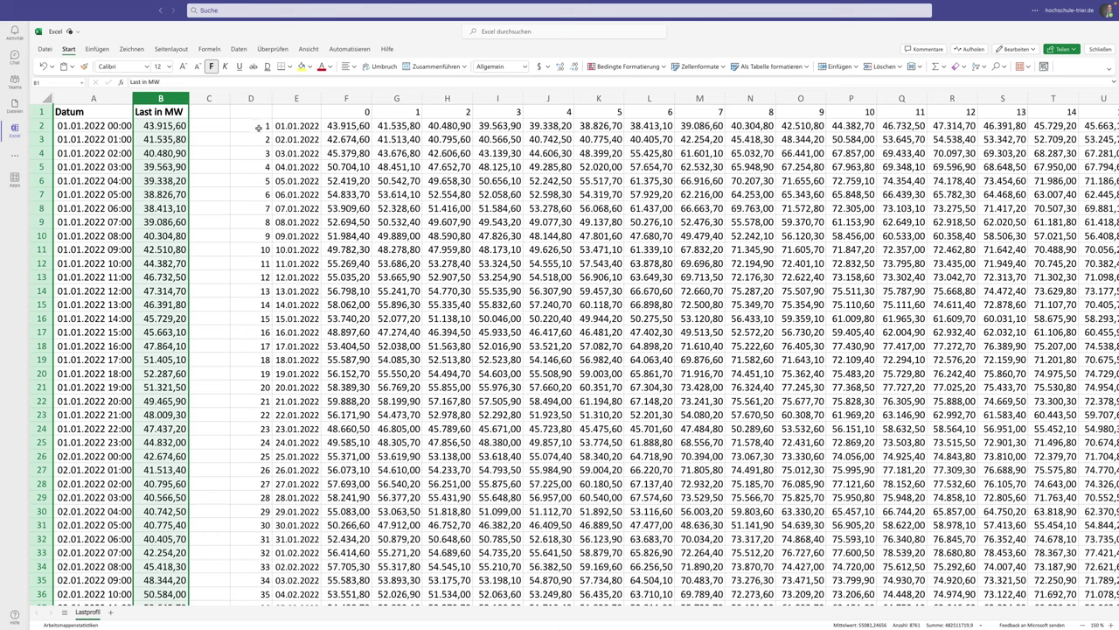
left_click(332, 126)
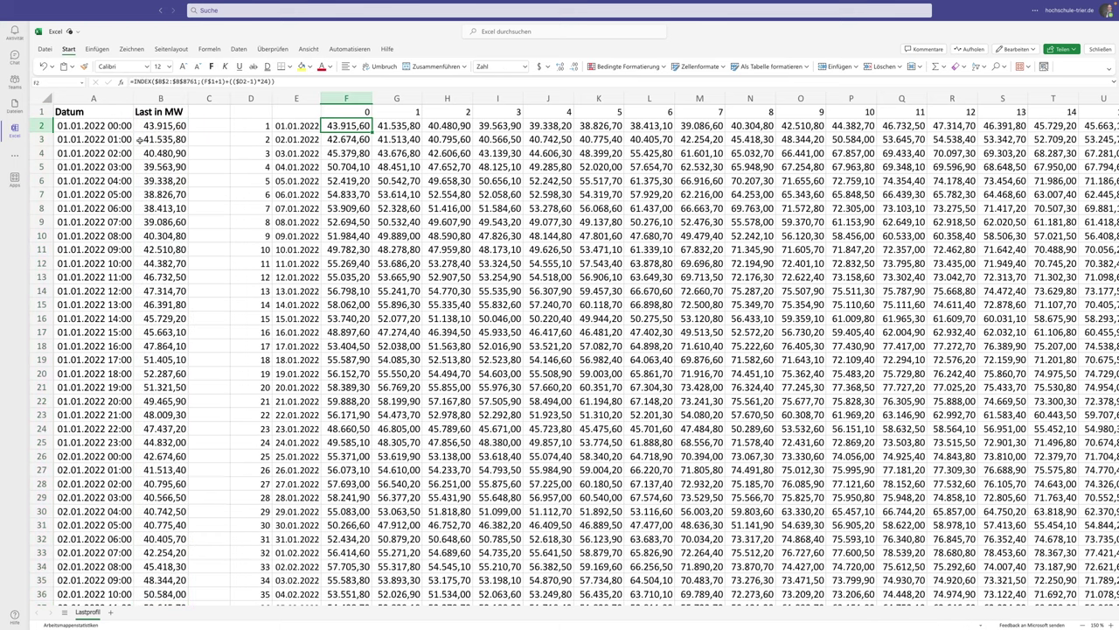
scroll(139, 139, "down", 2)
scroll(139, 139, "up", 2)
- Insert empty columns at column C, before the day numbers
right_click(215, 98)
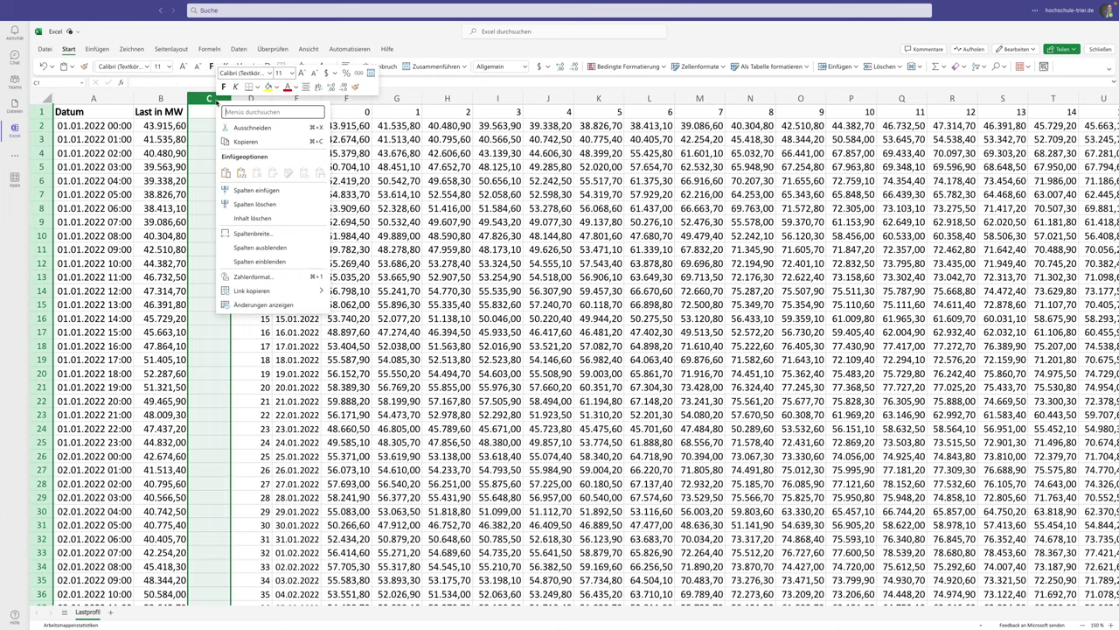
left_click(253, 190)
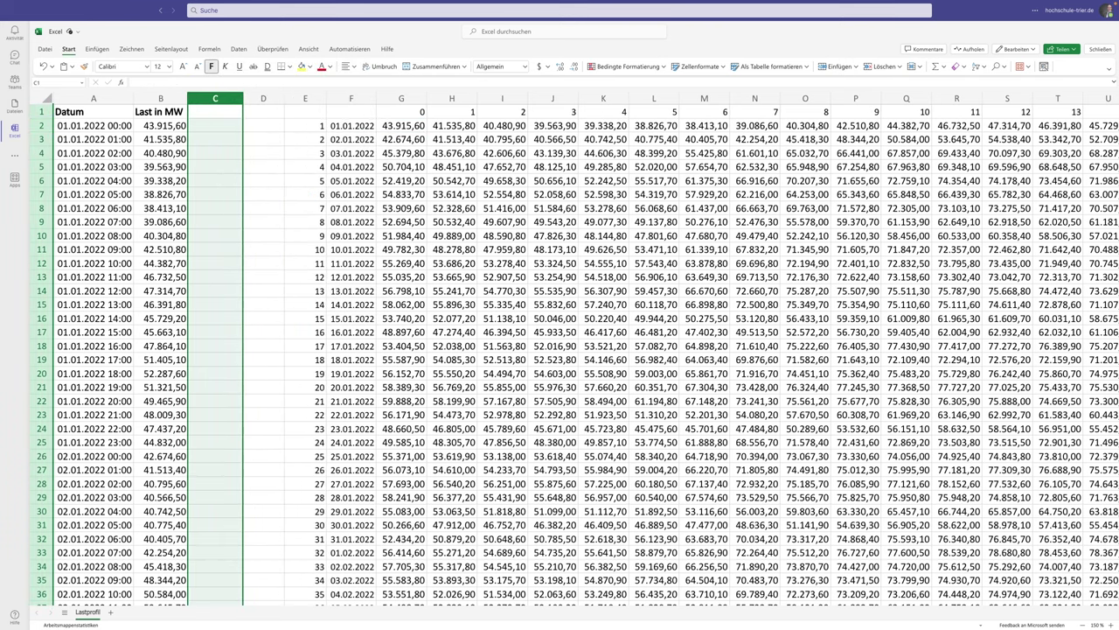
key("ctrl+plus")
key("ctrl+plus")
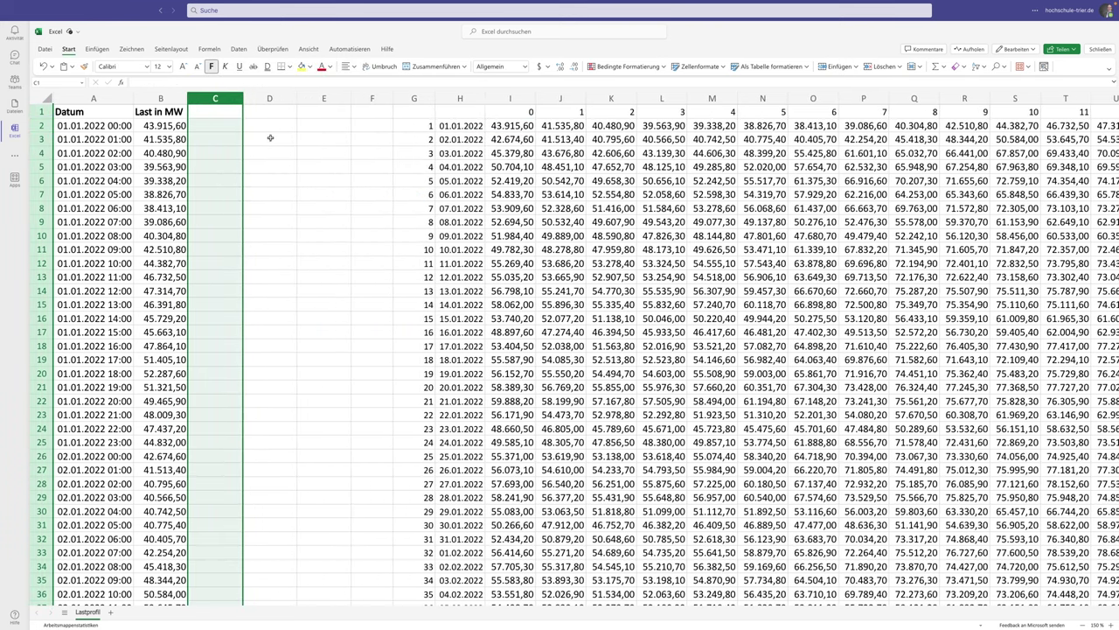
- Total column B in D2 with =SUMME(B:B), giving 482.511.719,90, and autofit column D
left_click(265, 125)
type("=")
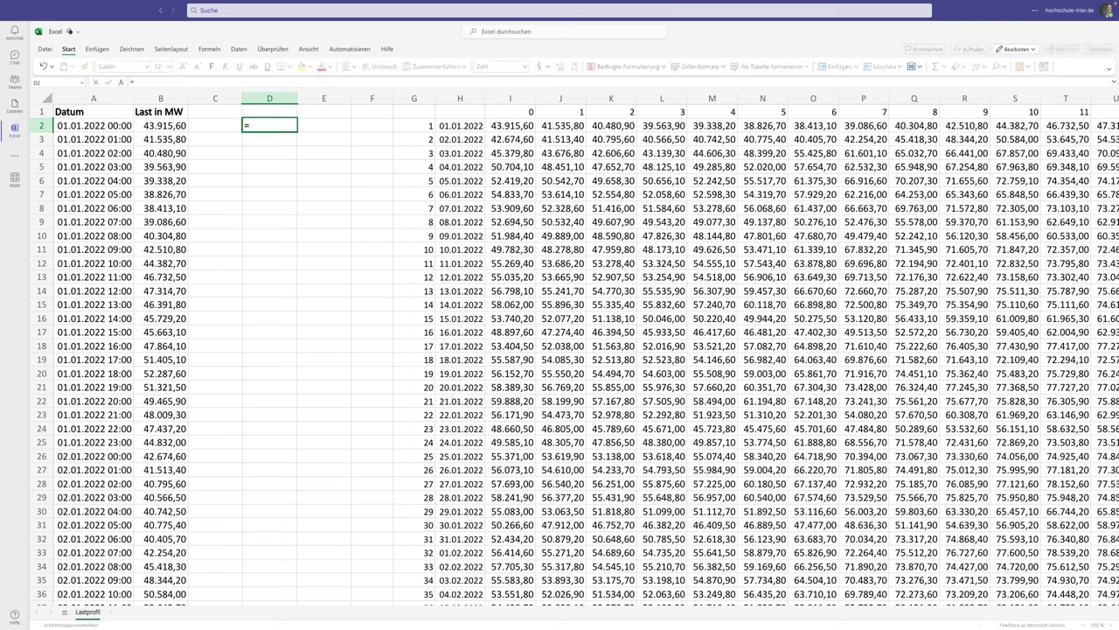
type("summe")
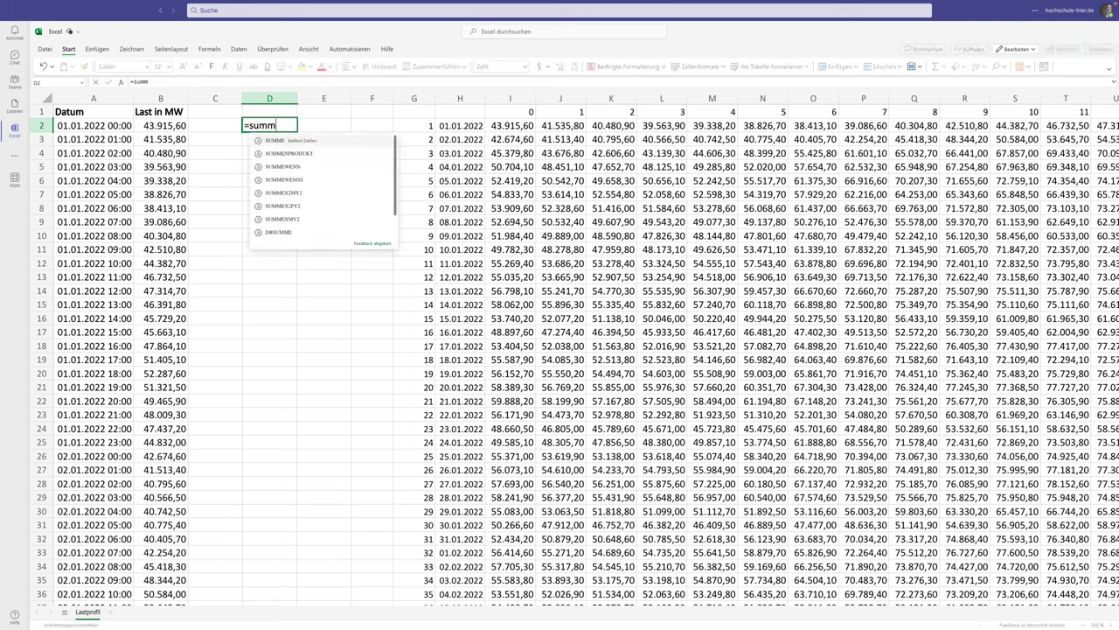
type("(B:B")
key("Return")
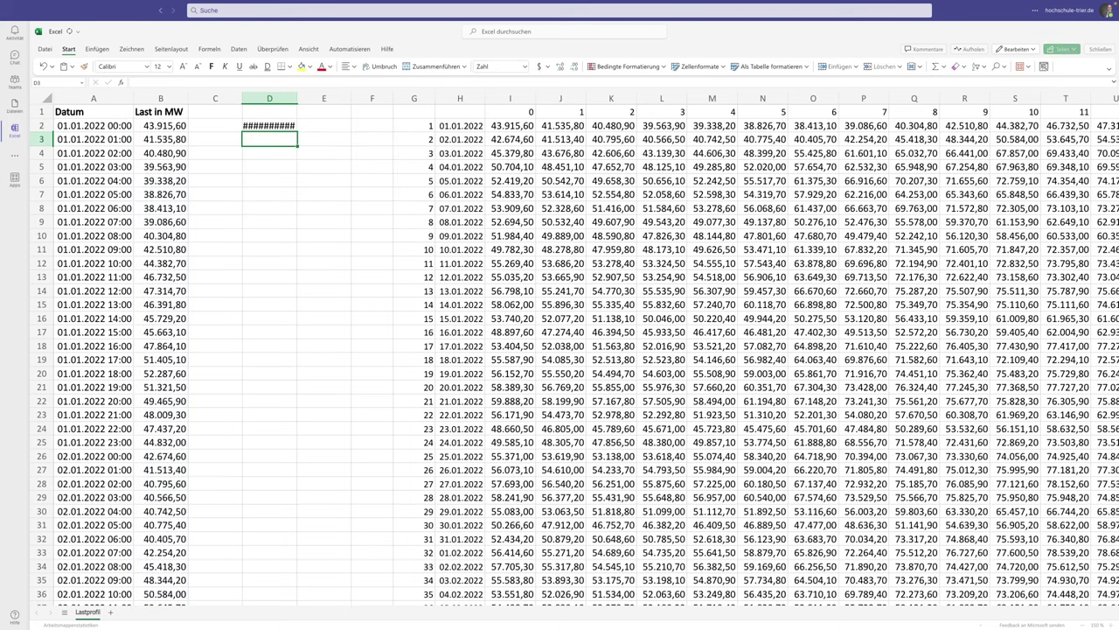
double_click(298, 98)
left_click(290, 153)
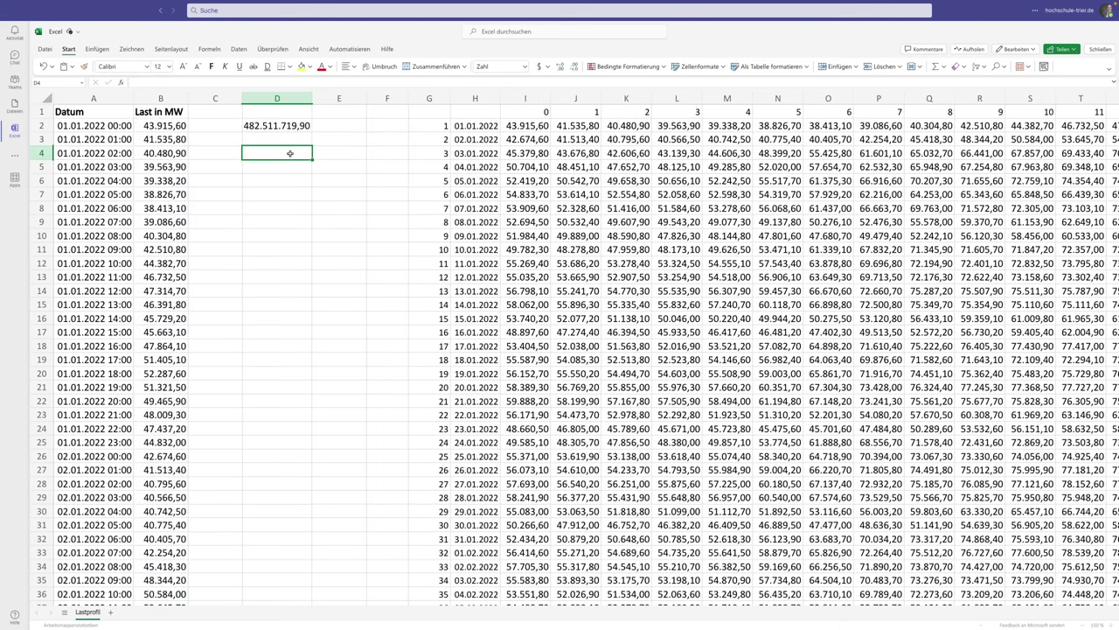
- Enter =SUMME(I2:AF366) in D4 to total the whole load matrix
type("=SUMME(")
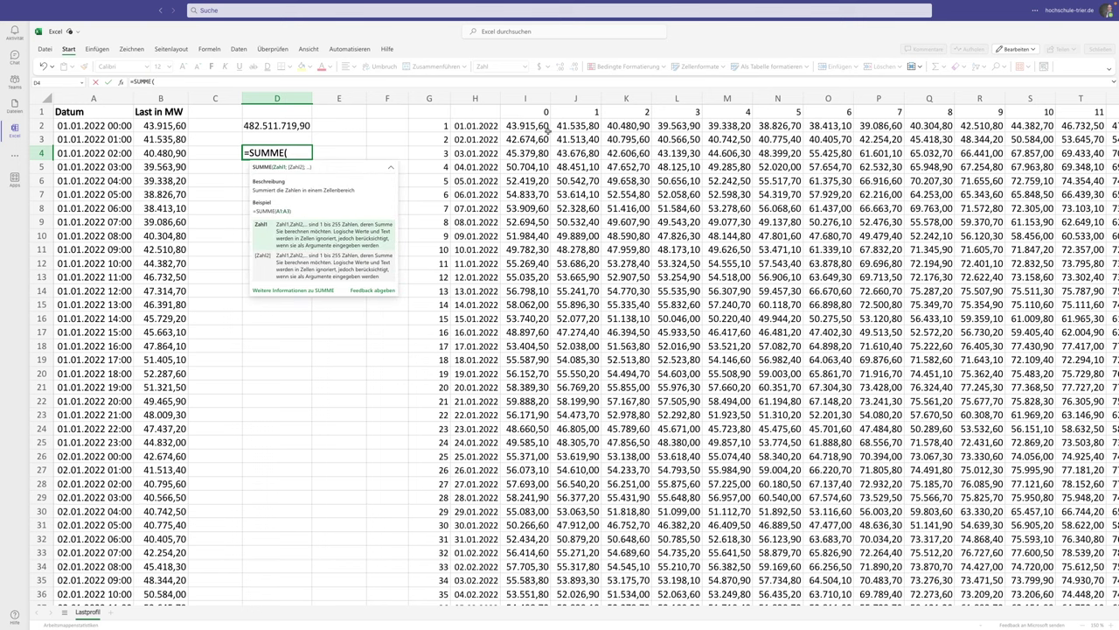
left_click(531, 125)
key("ctrl+shift+Right")
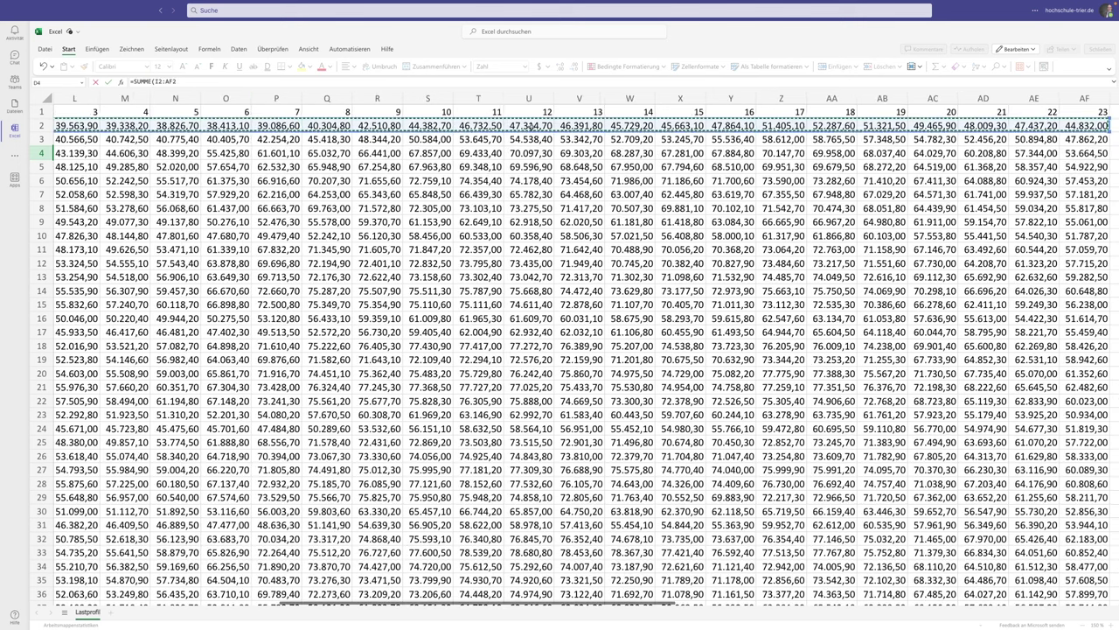
key("ctrl+shift+Down")
type(")")
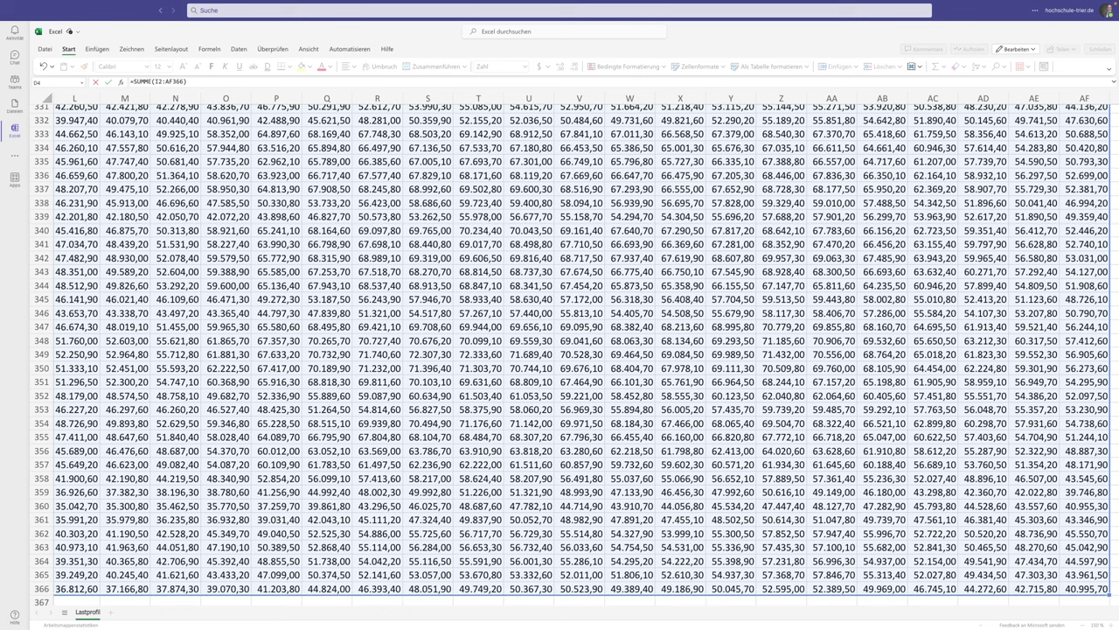
key("Return")
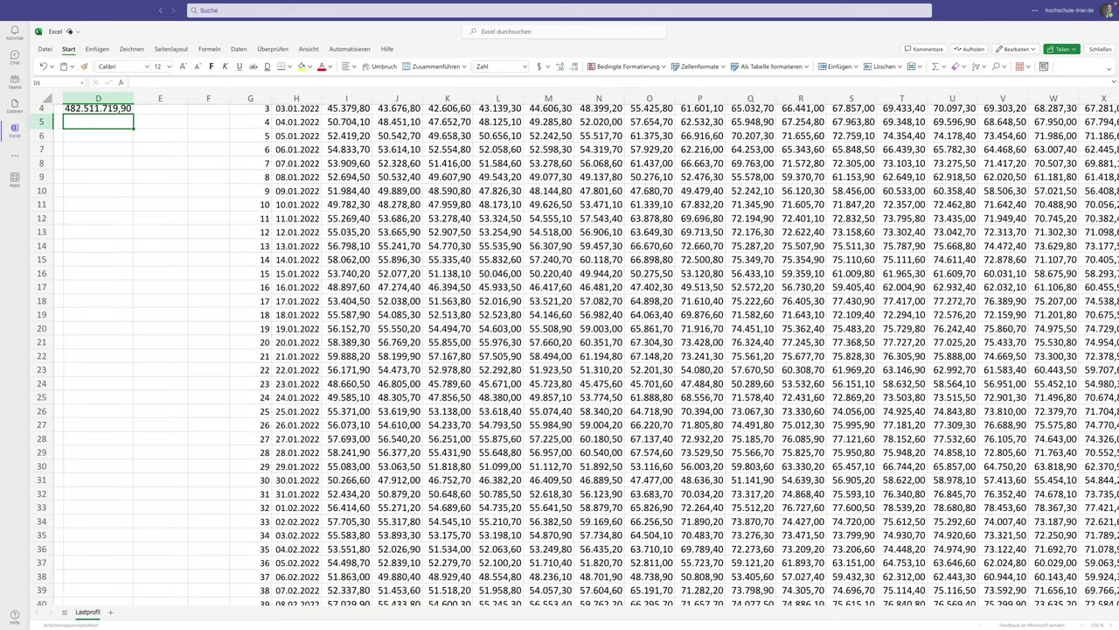
scroll(323, 143, "down", 1)
scroll(180, 173, "up", 2)
scroll(179, 173, "left", 3)
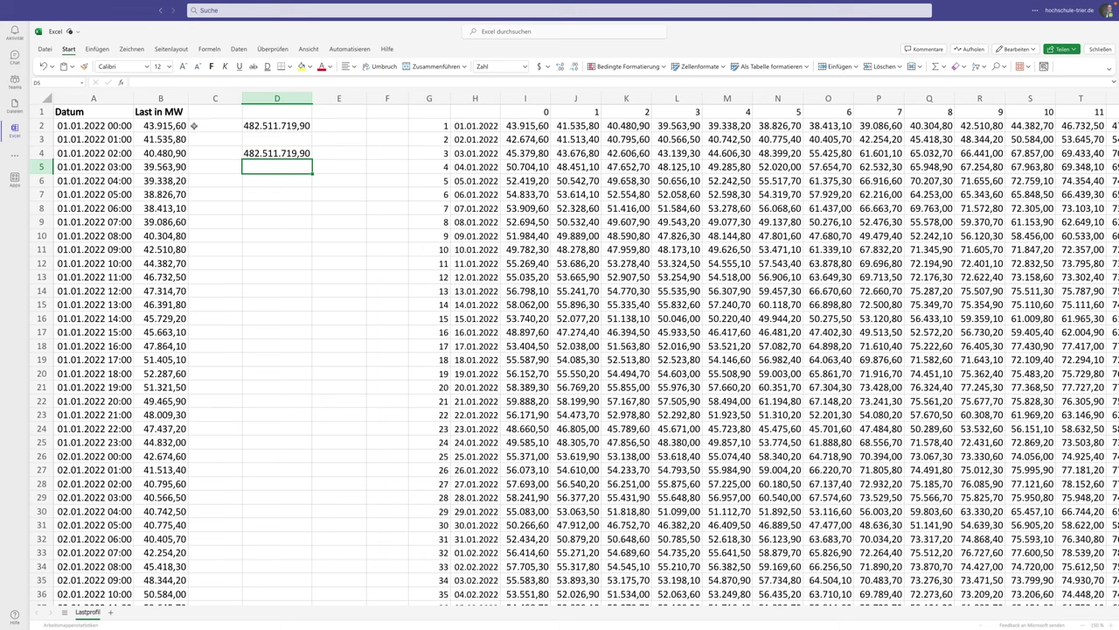
- Compare the D2 and D4 totals, both 482.511.719,90
left_click(271, 125)
double_click(271, 125)
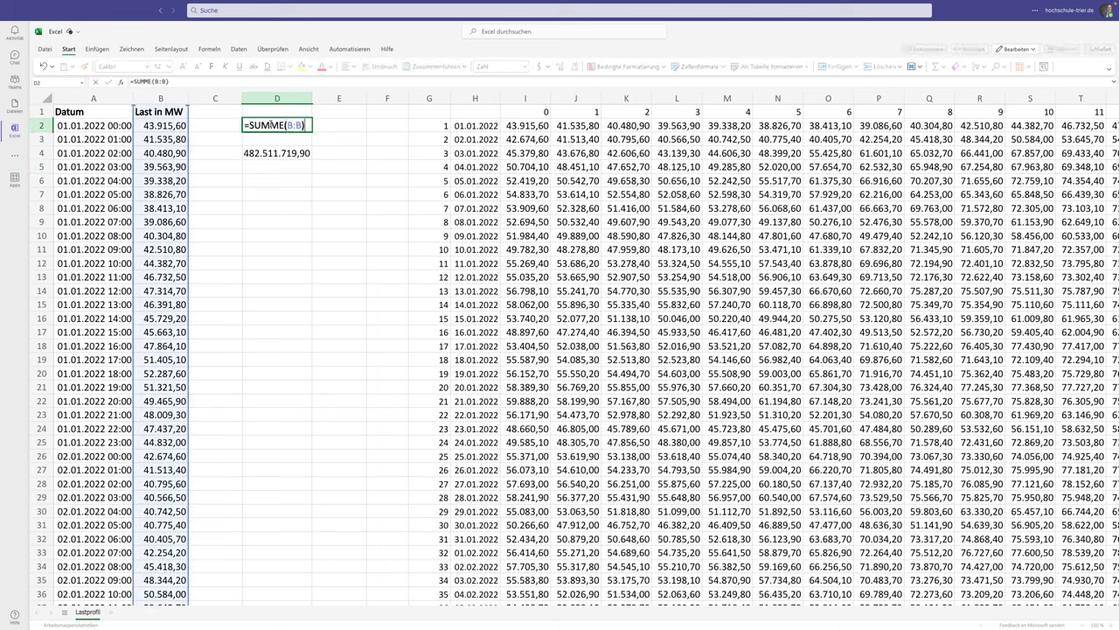
key("Escape")
double_click(275, 153)
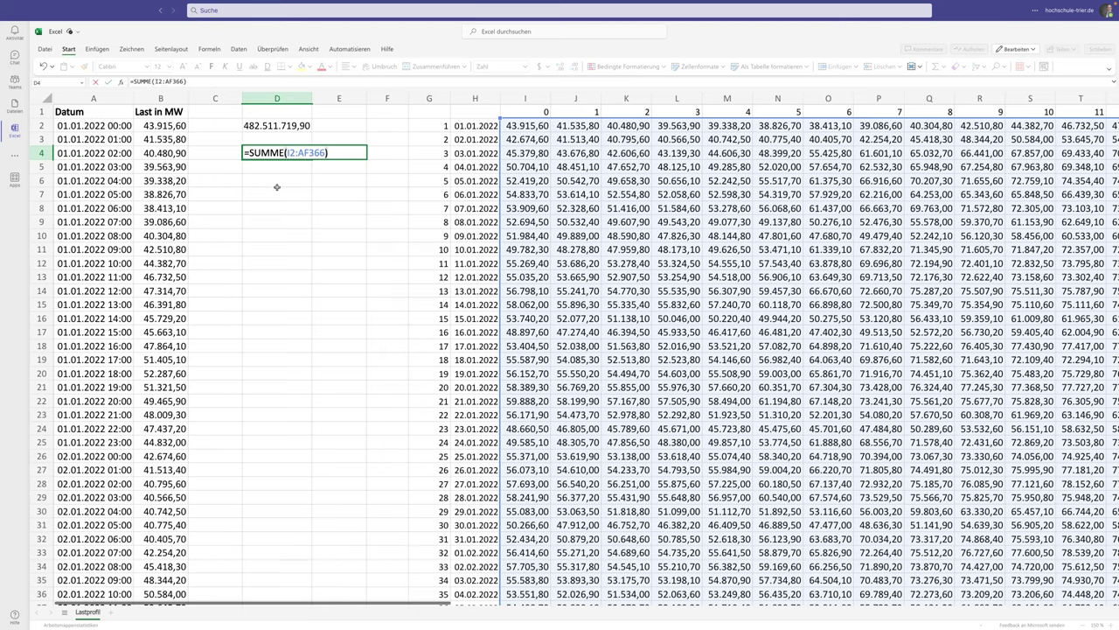
key("ctrl+Return")
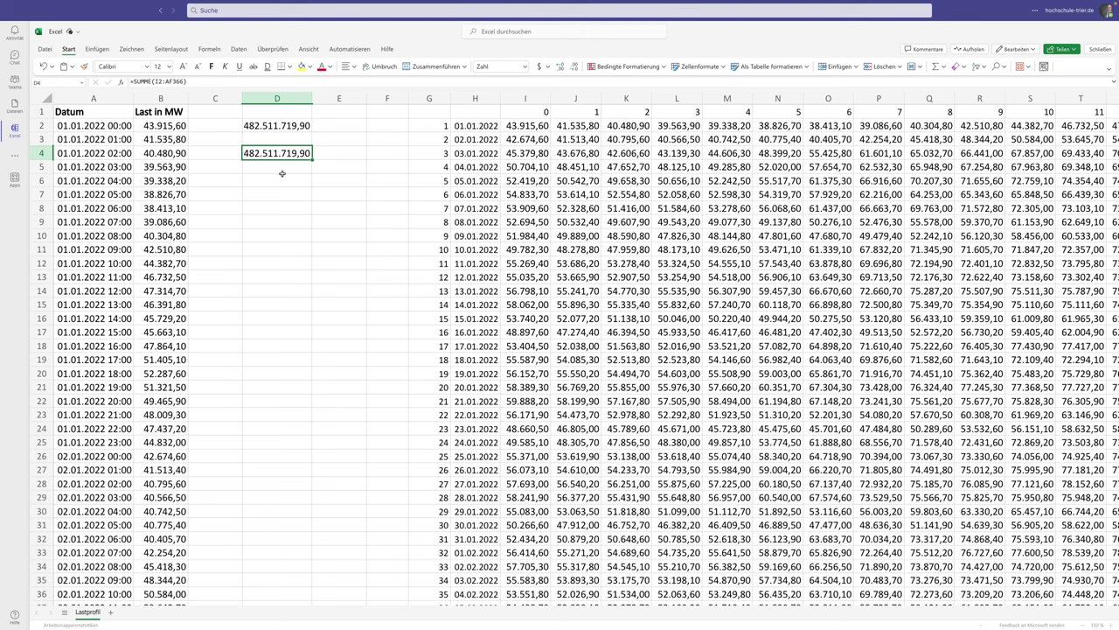
- Type the notes ACHTUNG, ZEITUMSTELLUNG and SOMMER-WINTER into D6:D8, then UTC further down
left_click(281, 174)
type("ACH")
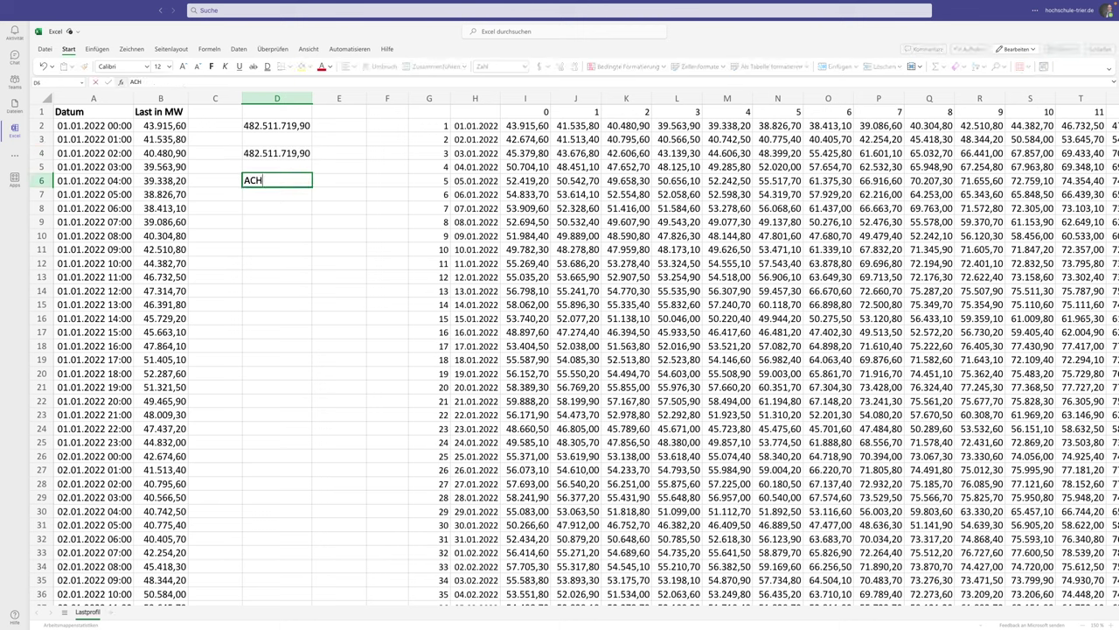
type("TUNG")
key("Return")
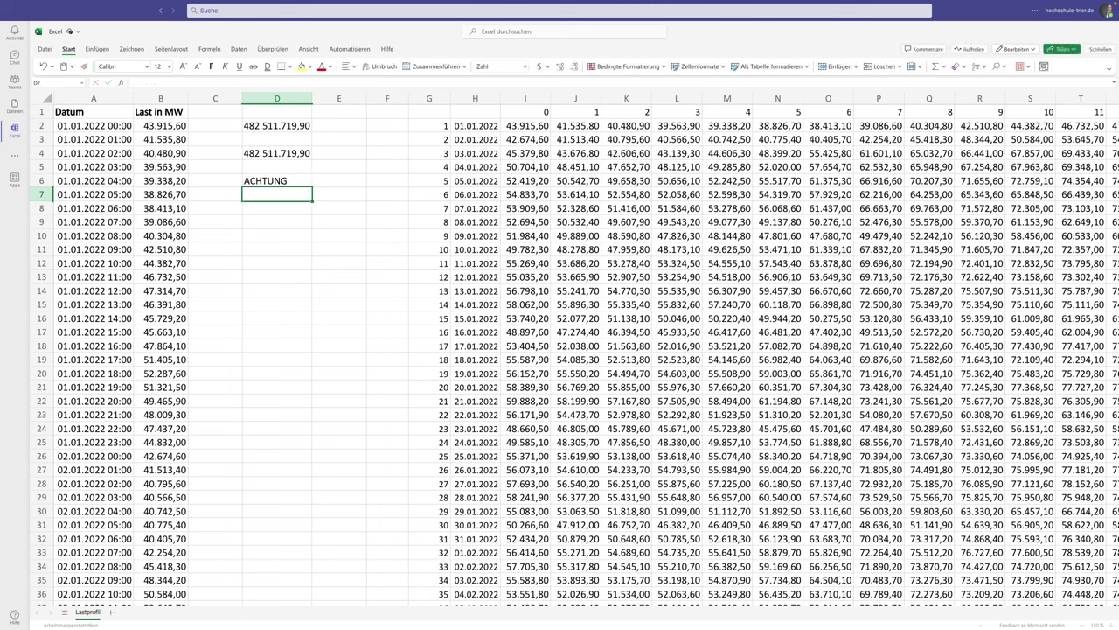
type("ZEITUMSE")
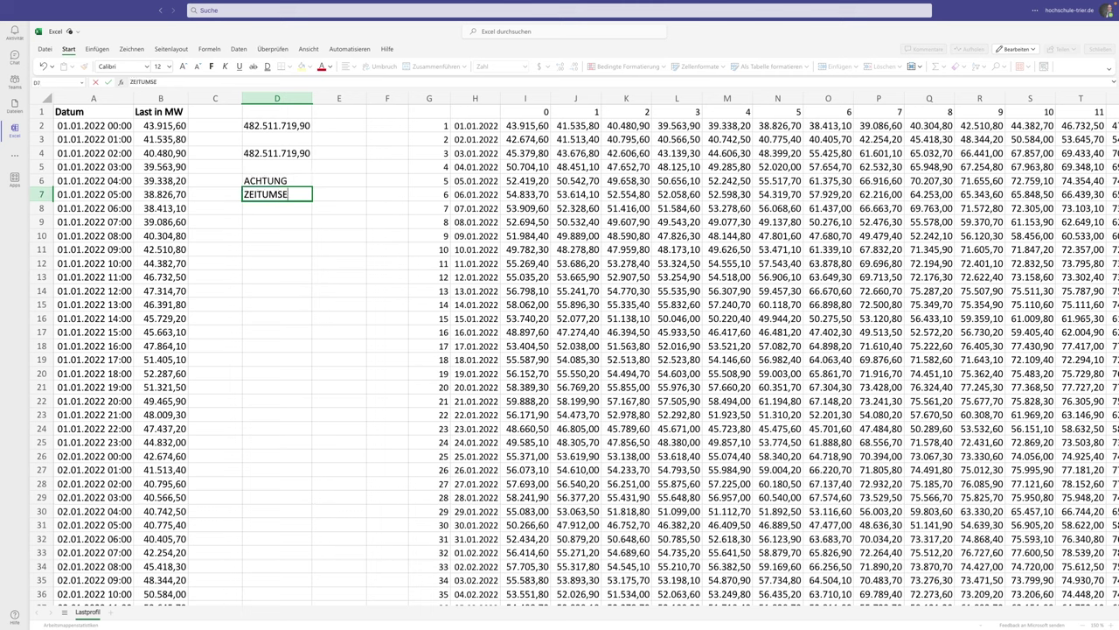
key("BackSpace")
type("TELLUNG")
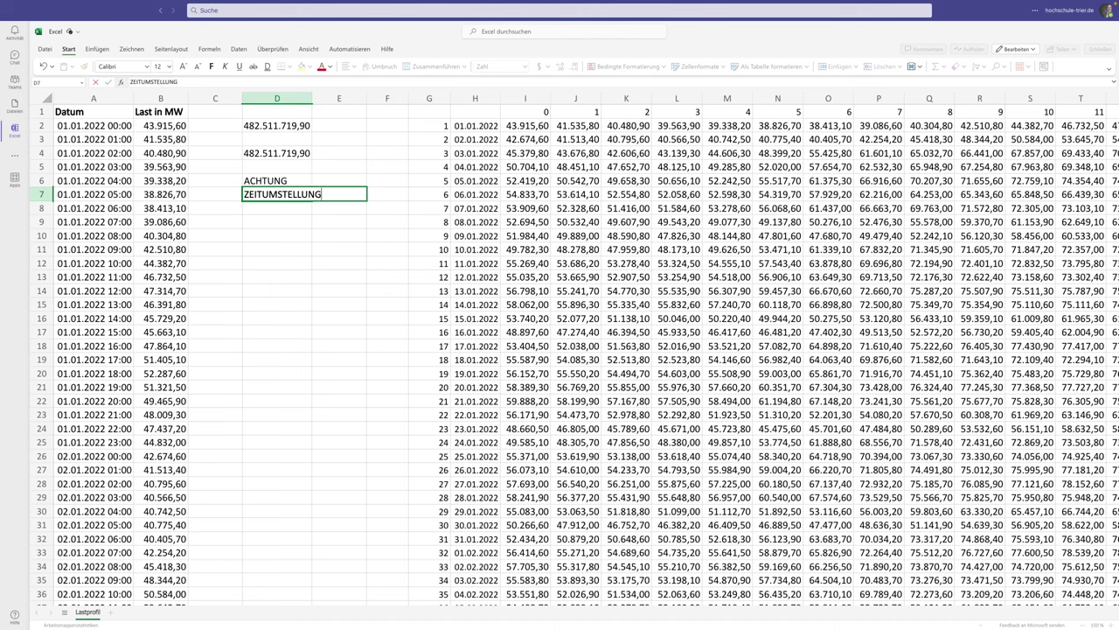
key("Return")
type("SOMMER-")
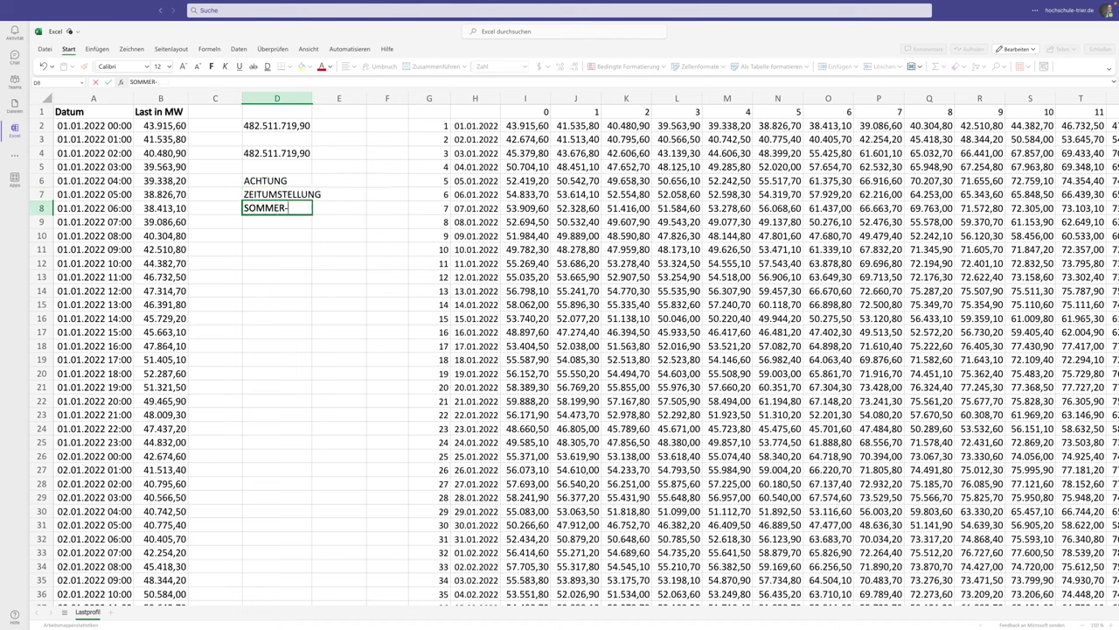
type("WINTER")
key("Return")
key("Return")
type("UT")
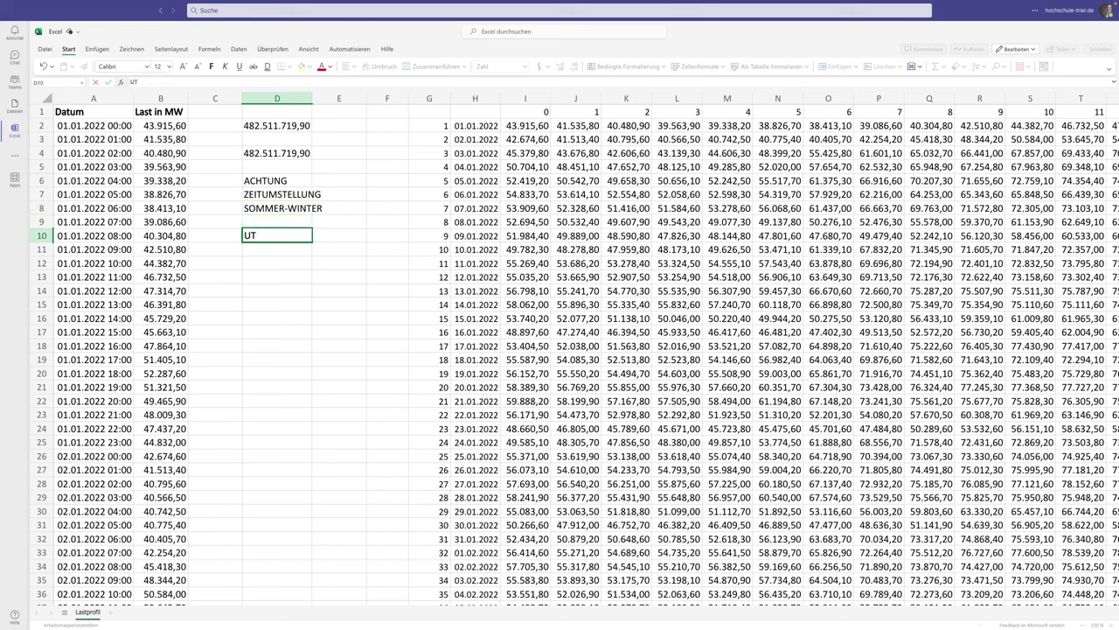
type("C")
- Add the note 'WAHRE ZEIT' and discard the unfinished solar-noon note in D13
key("Return")
key("Return")
type("\"WA")
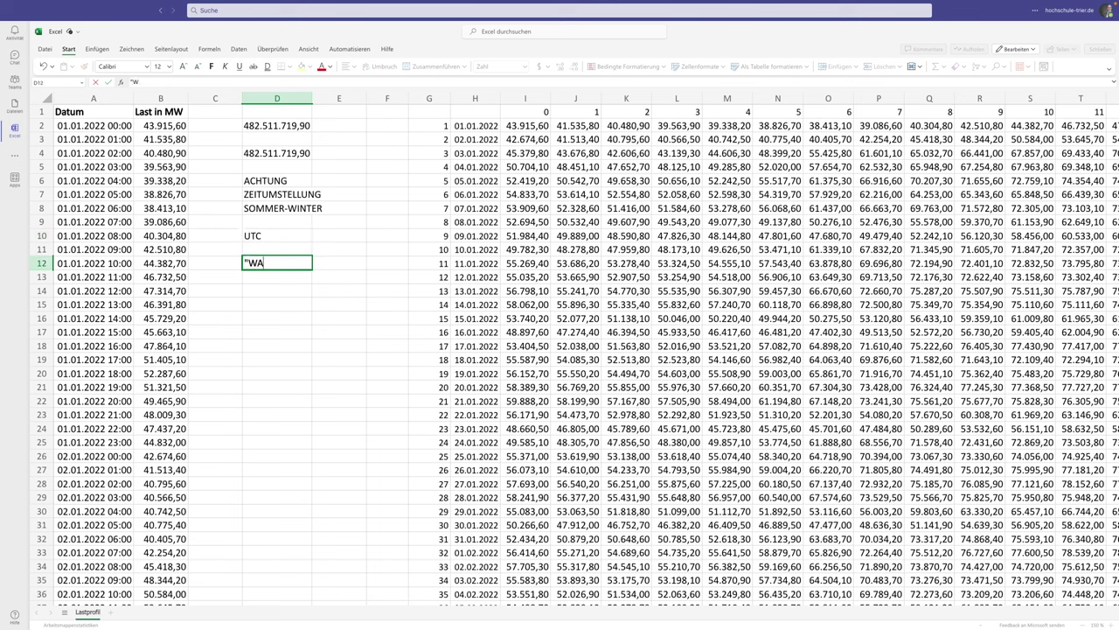
type("HRE ZEIT\"")
key("Return")
type("HÖCHS")
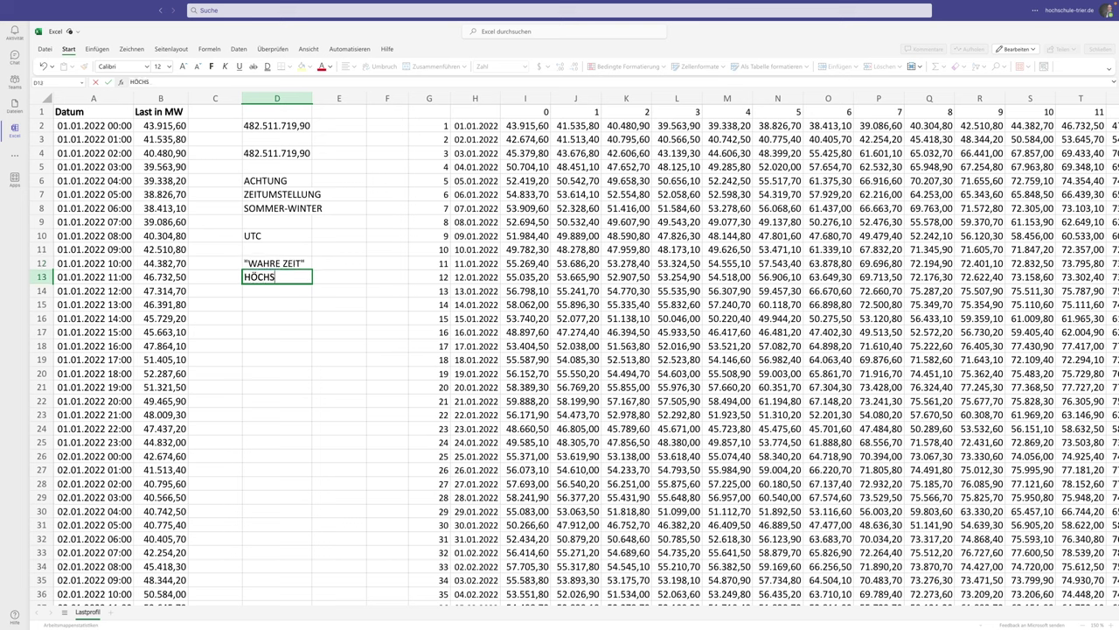
type("TER SONNENSTAND")
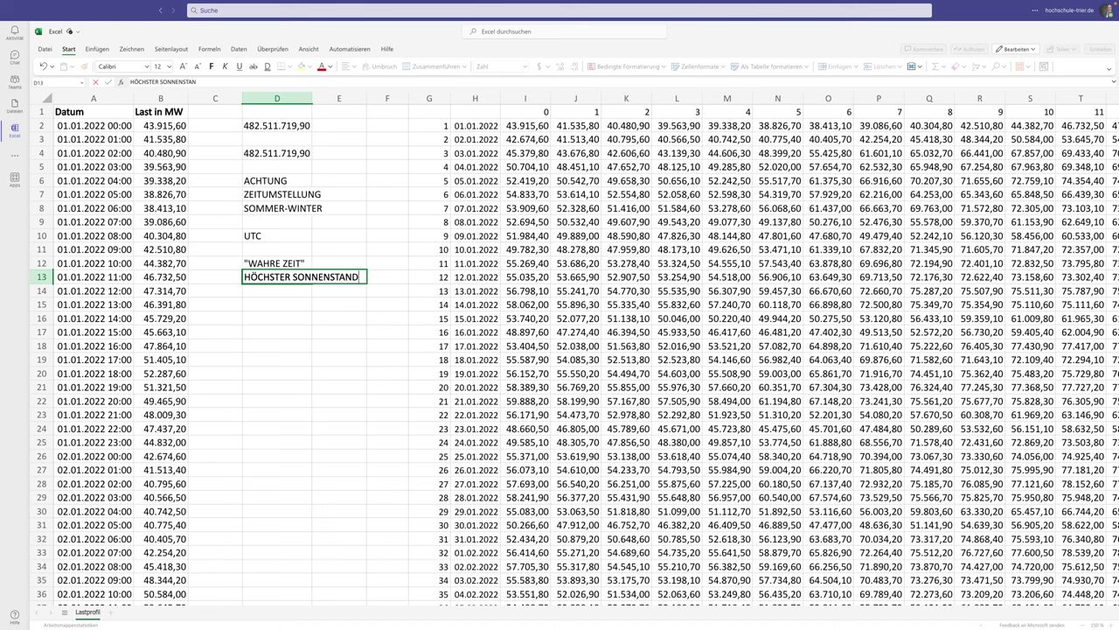
type(": 12:")
type("00 Uhr")
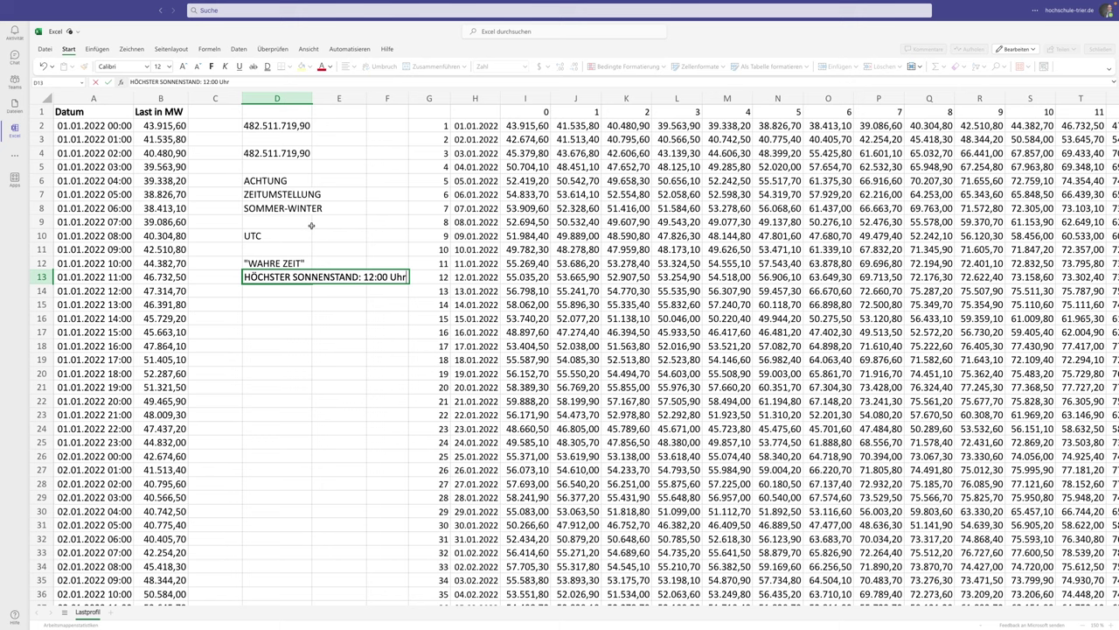
key("Escape")
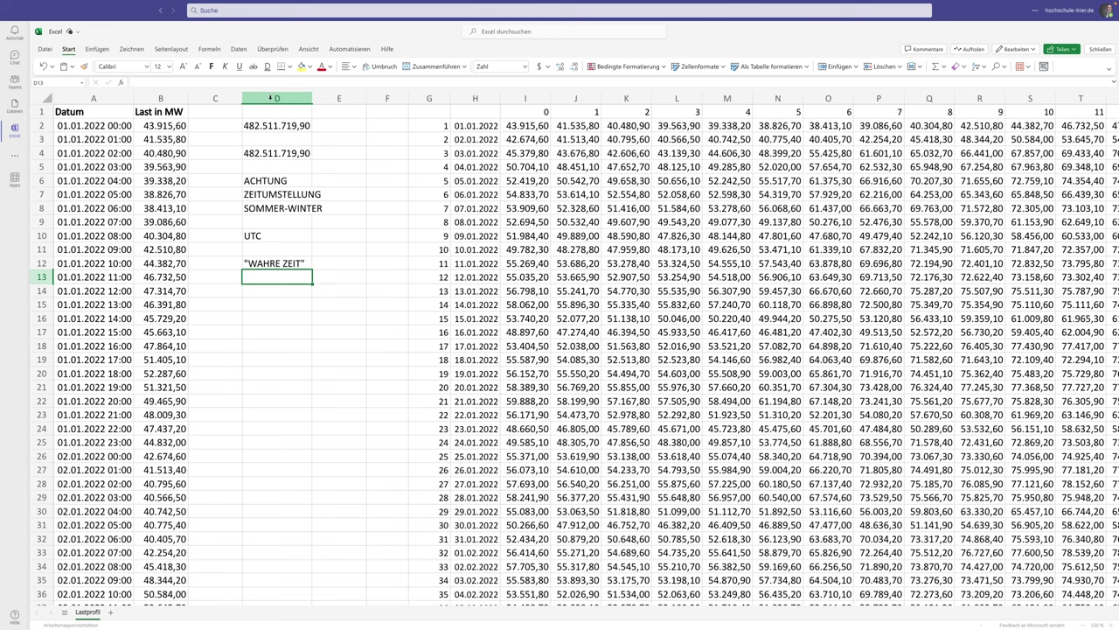
- Delete columns D to F with Spalten löschen
left_click_drag(271, 98, 368, 98)
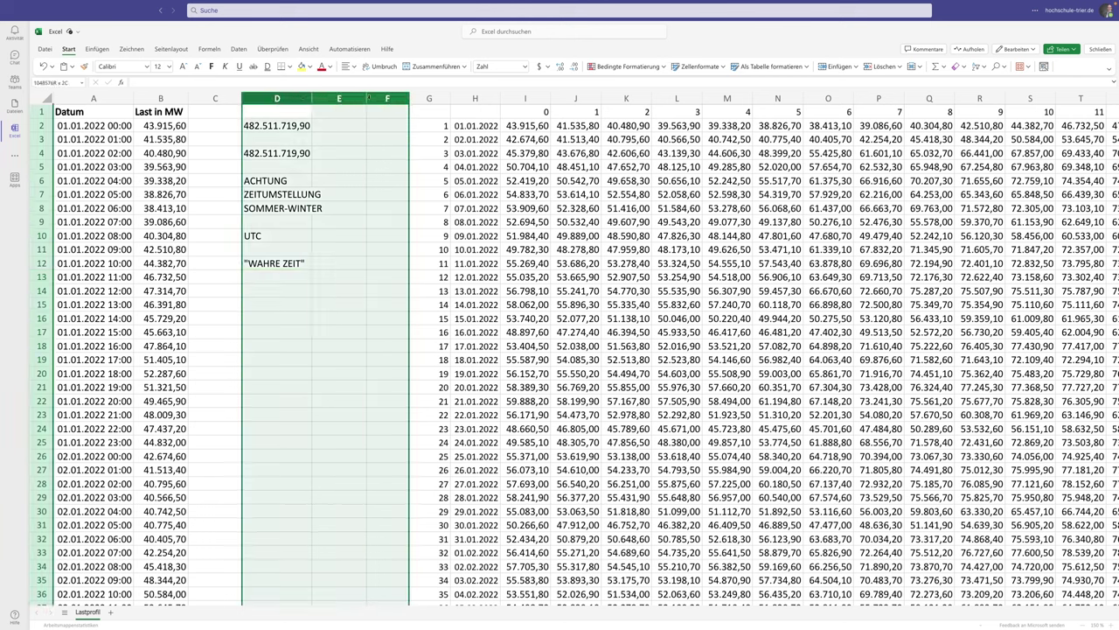
right_click(382, 101)
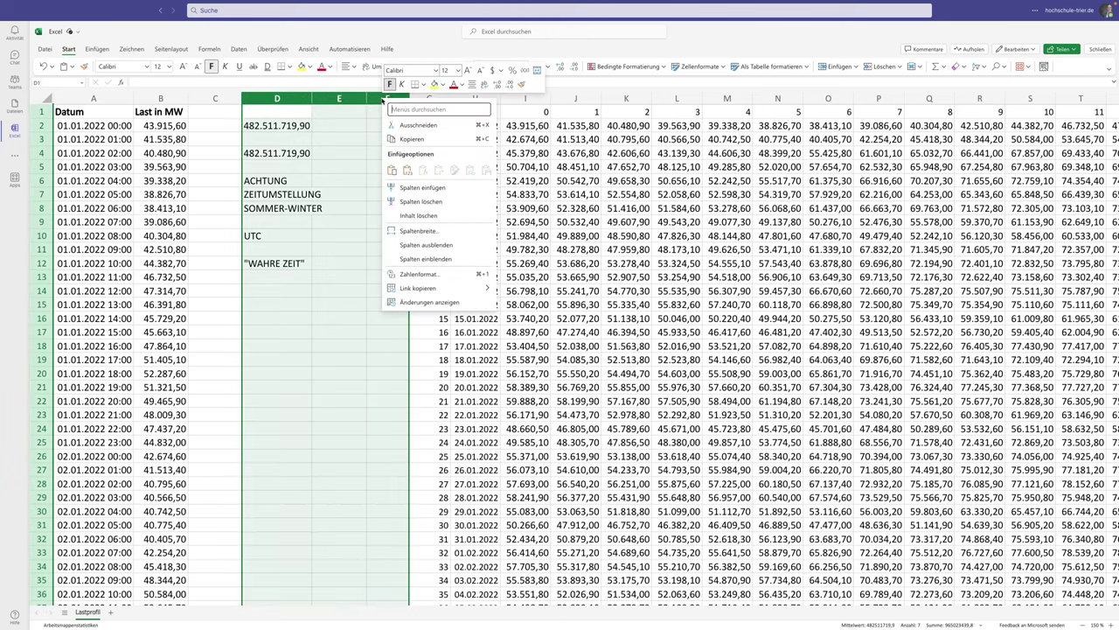
left_click(420, 201)
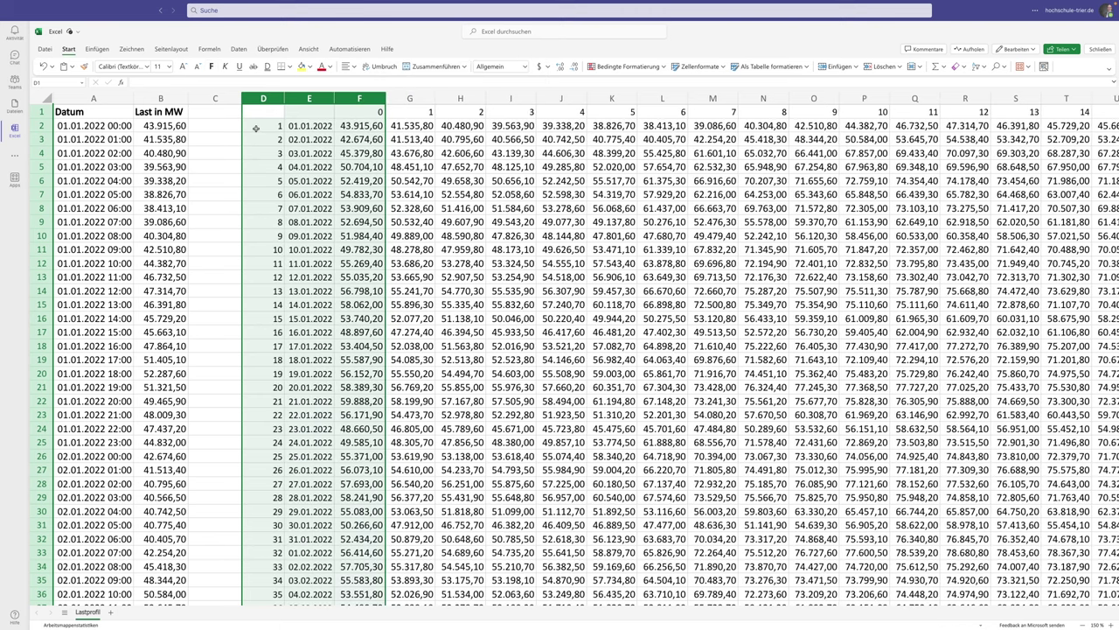
left_click(259, 114)
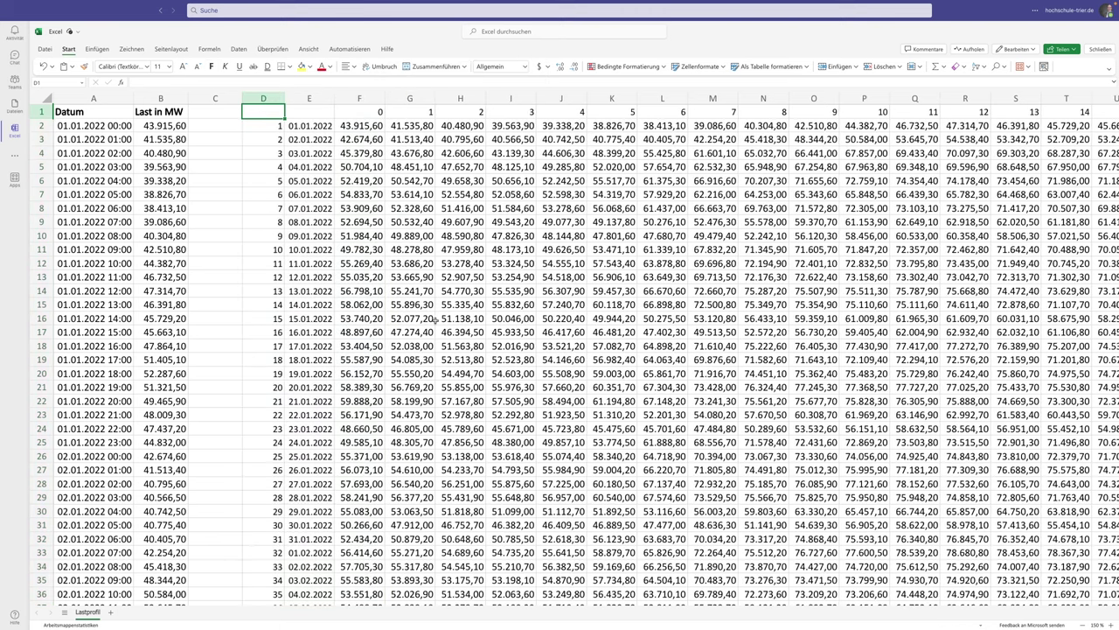
double_click(361, 127)
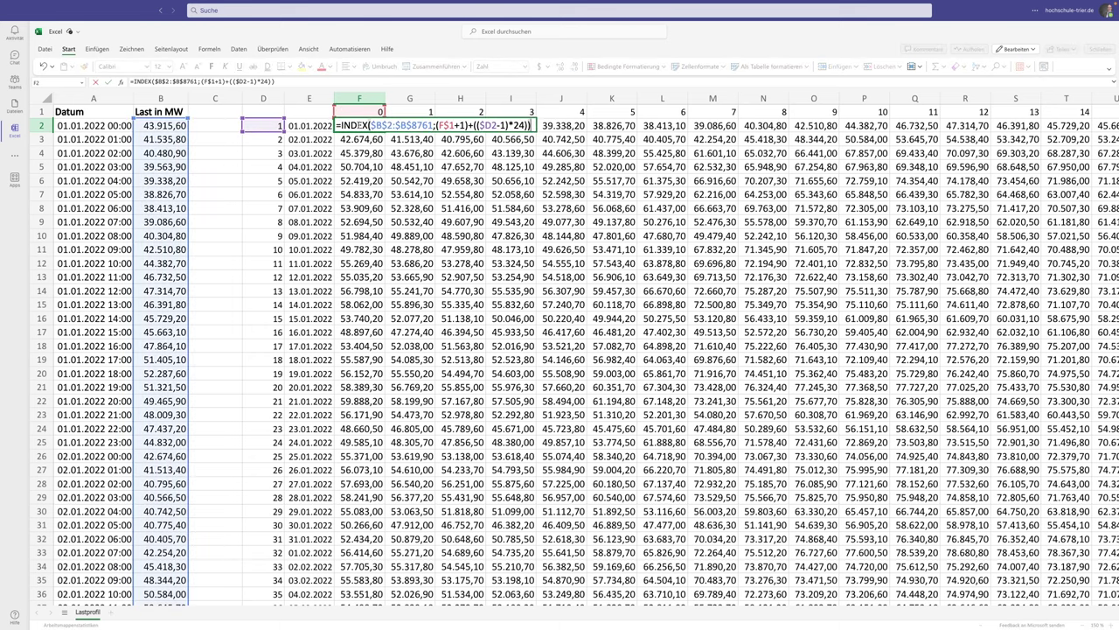
key("Escape")
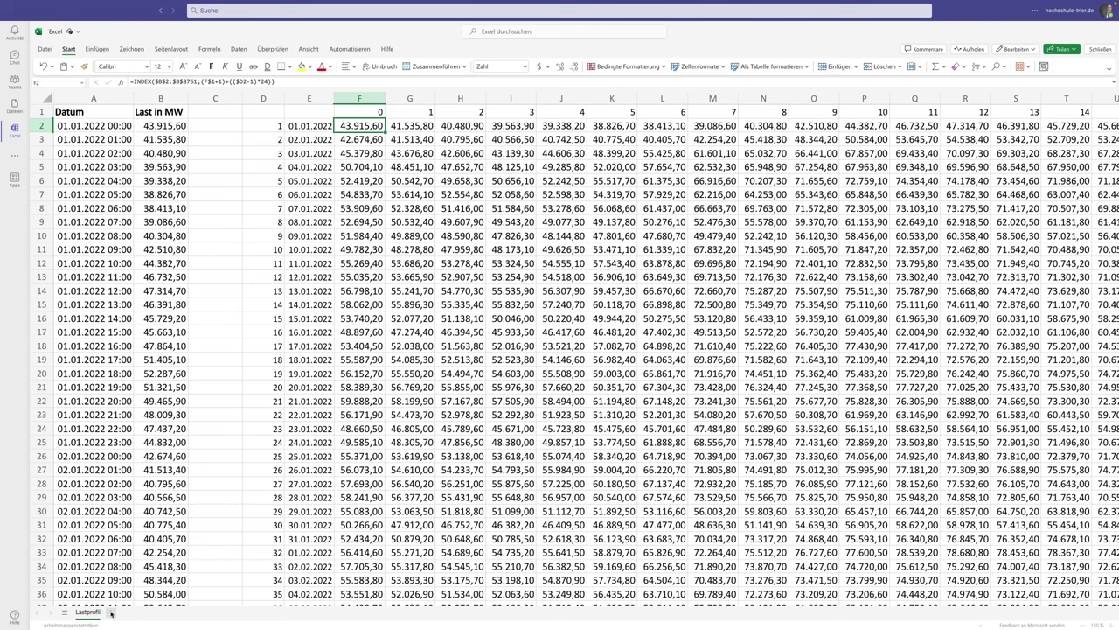
- Copy the hour headers 0–23 into B1:Y1 of a new sheet Tabelle1, zoomed in
left_click(359, 112)
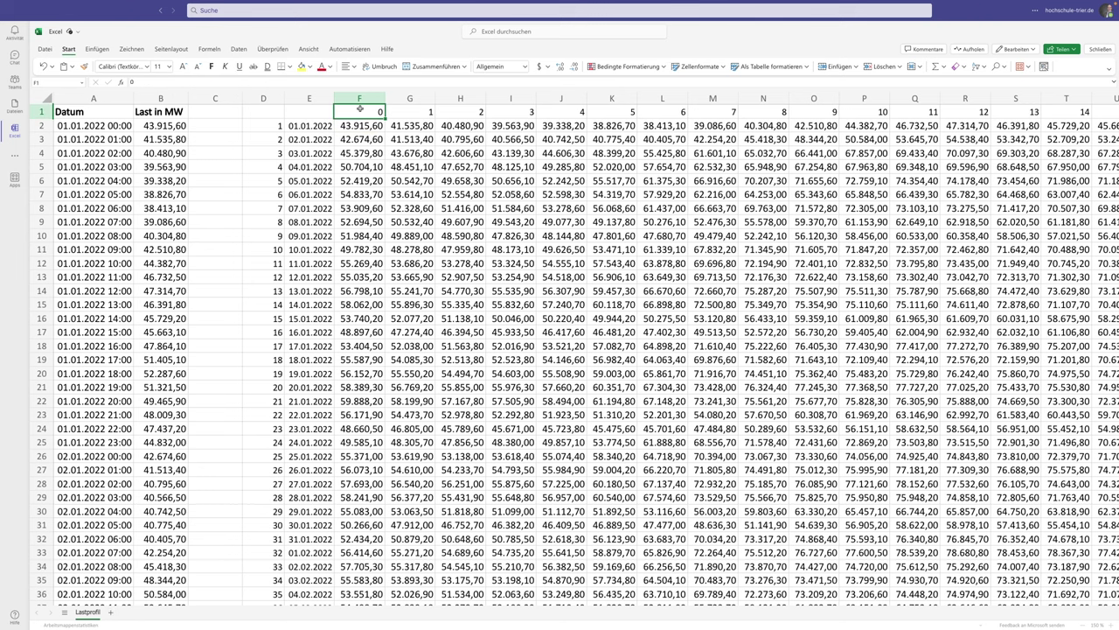
key("ctrl+shift+Right")
key("ctrl+c")
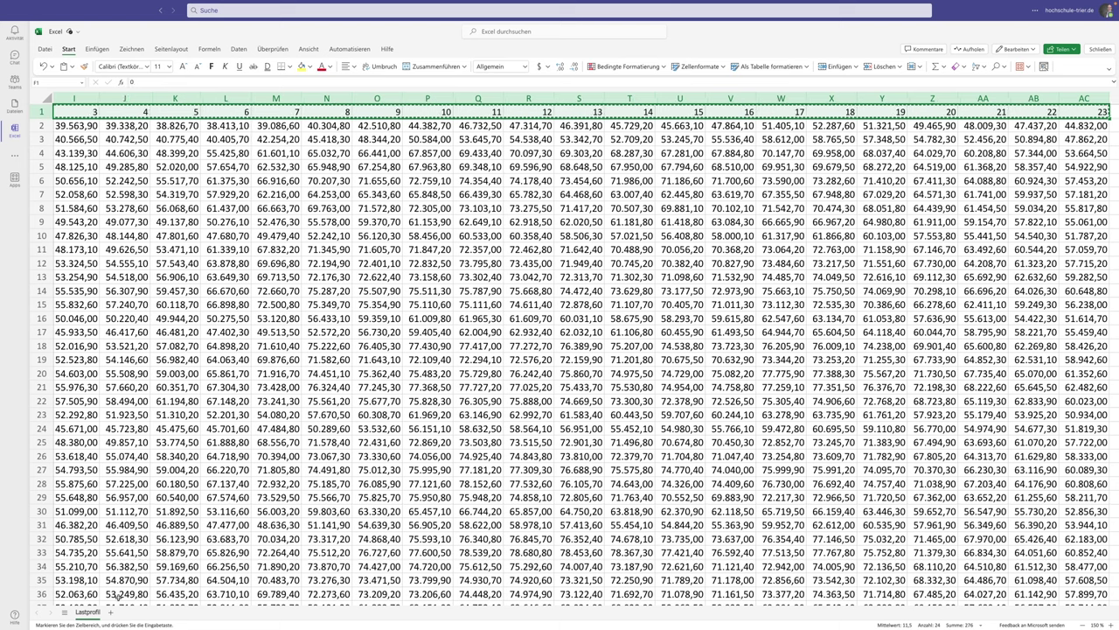
left_click(110, 611)
left_click(89, 103)
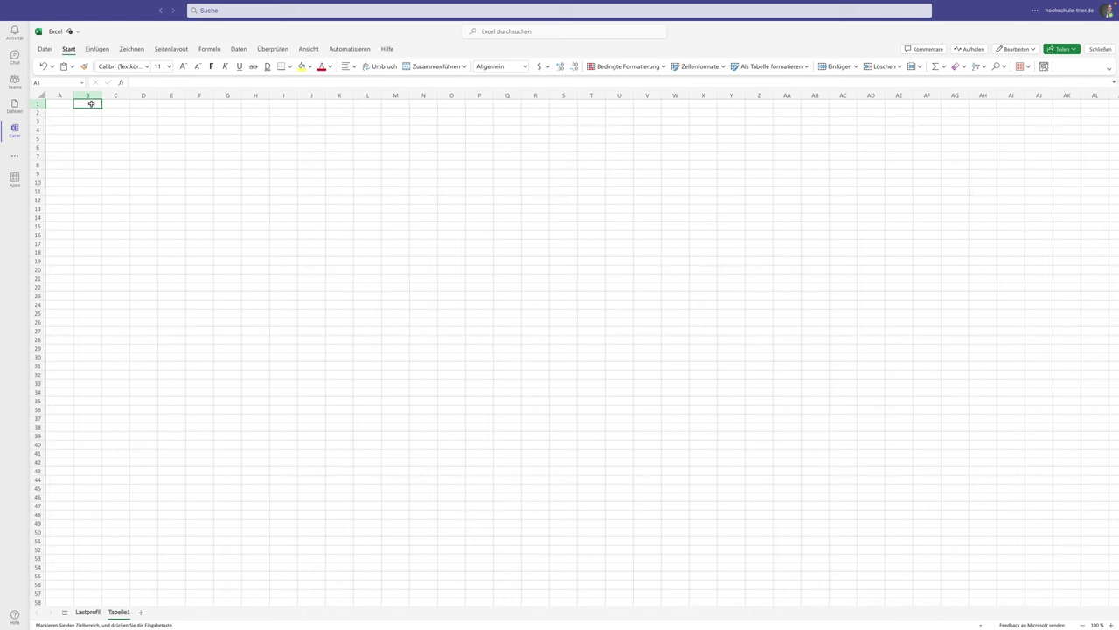
key("ctrl+v")
left_click(1110, 626)
left_click(1110, 626)
left_click(1110, 626)
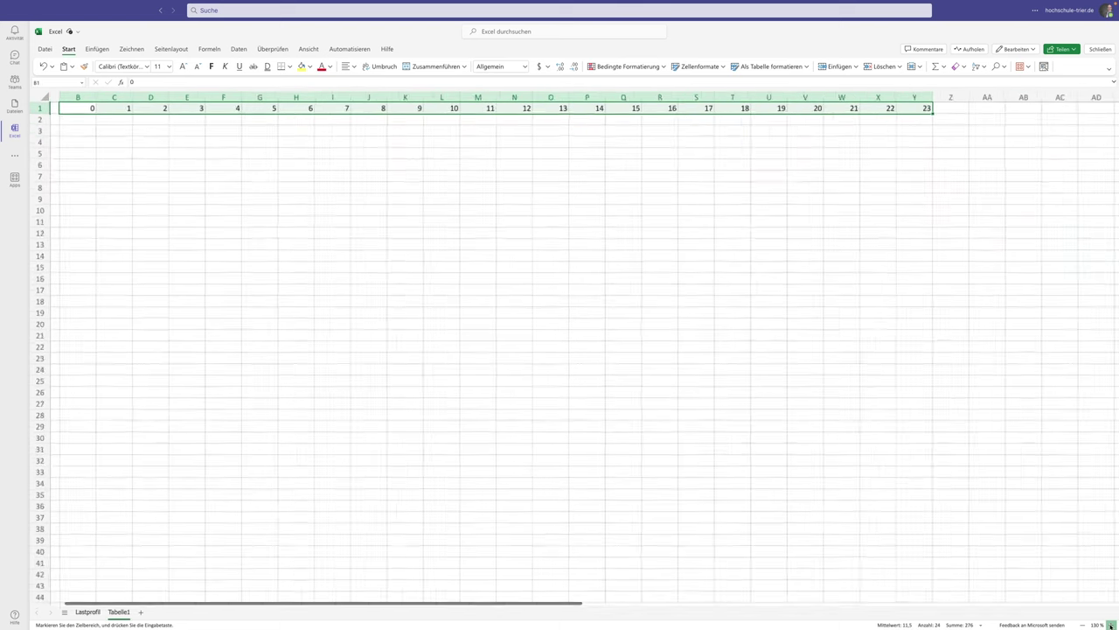
left_click(1110, 626)
left_click(1110, 626)
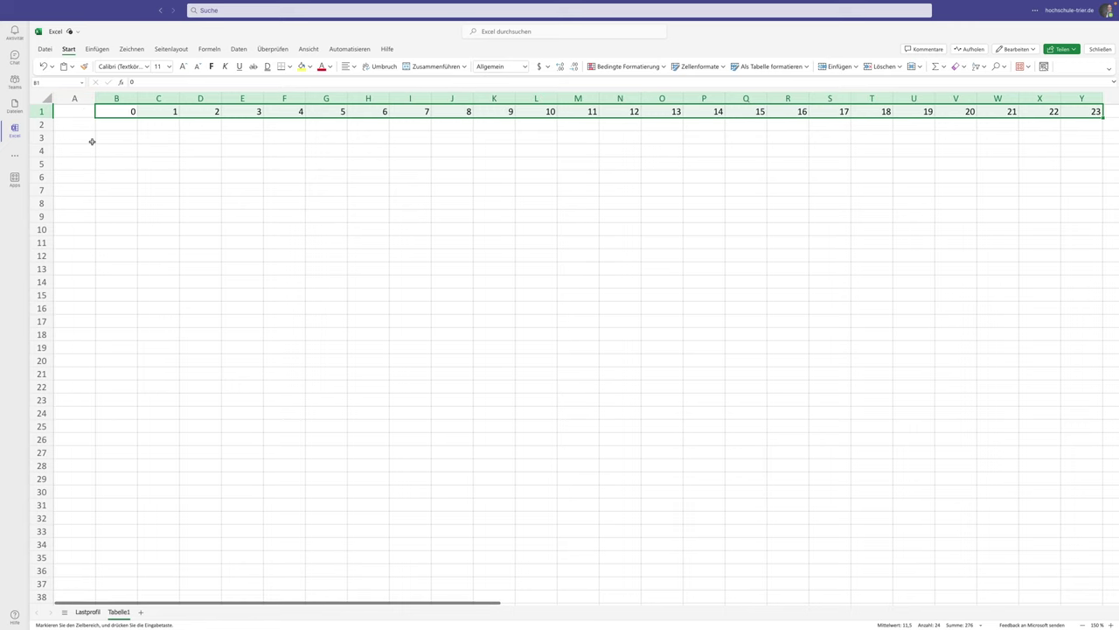
left_click(112, 125)
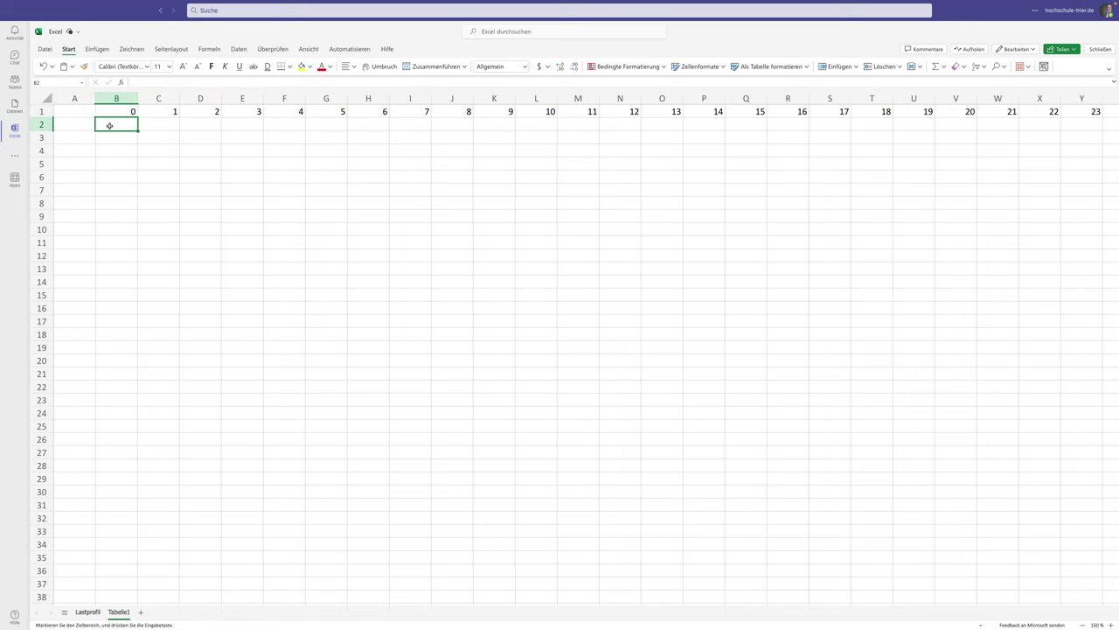
- Enter =MEDIAN('Lastprofil'!F2:F366) in B2, giving 45.823,70 for hour 0
type("=M")
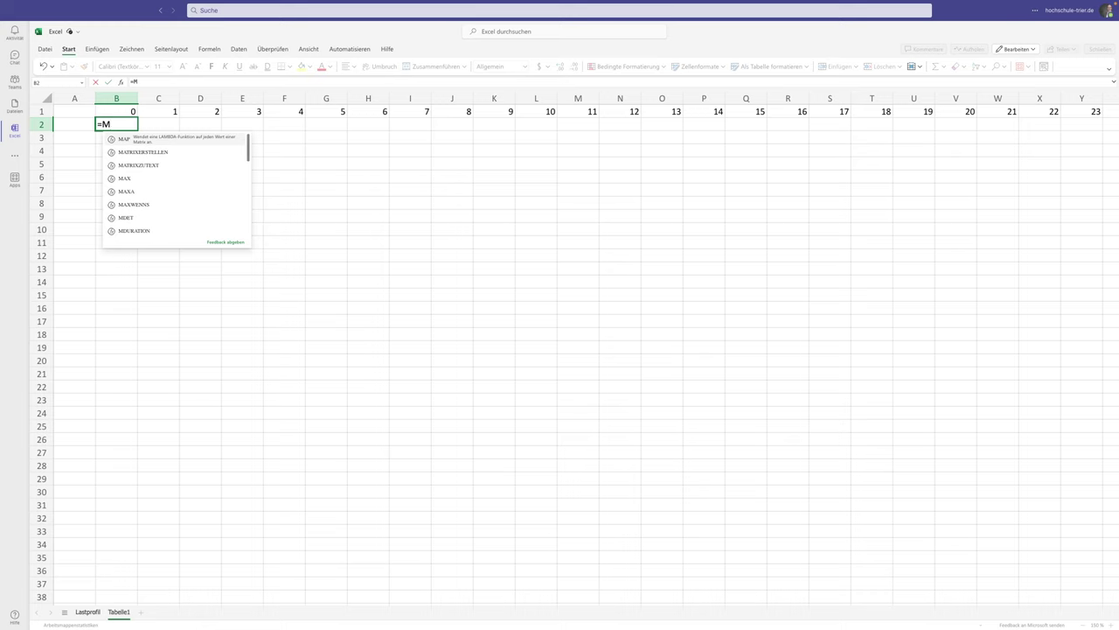
type("EDIAN")
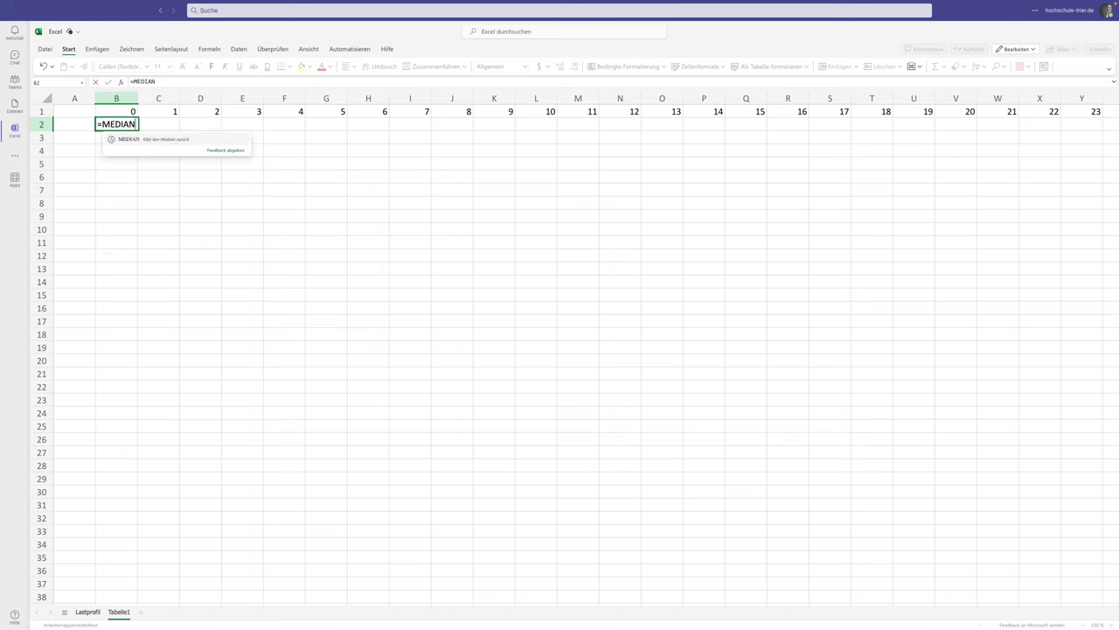
type("(")
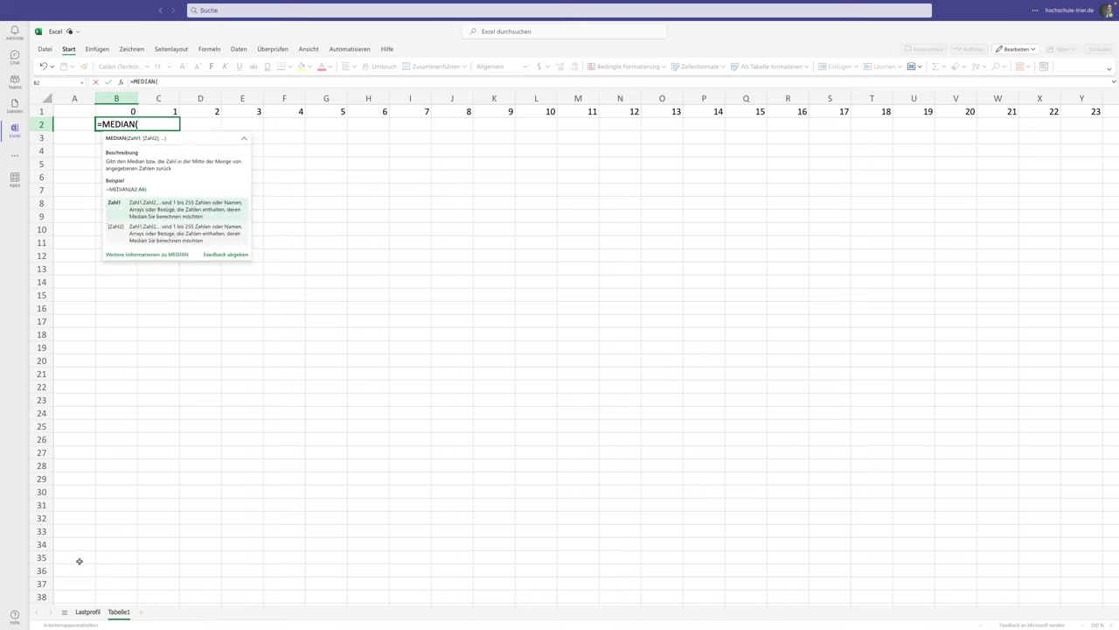
left_click(87, 611)
scroll(321, 164, "left", 3)
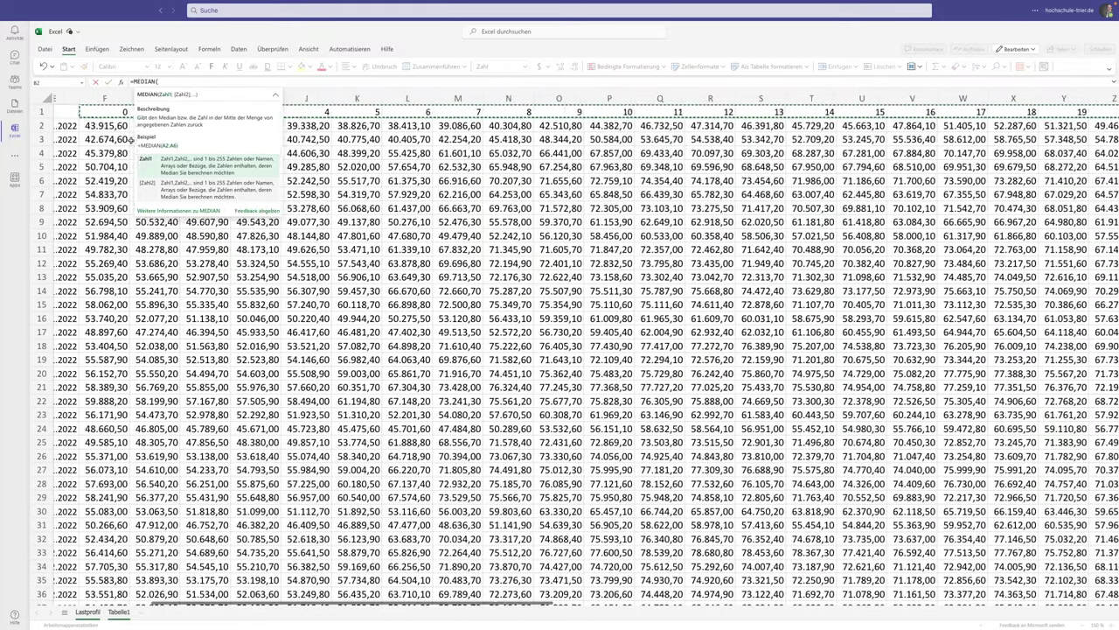
scroll(163, 146, "right", 3)
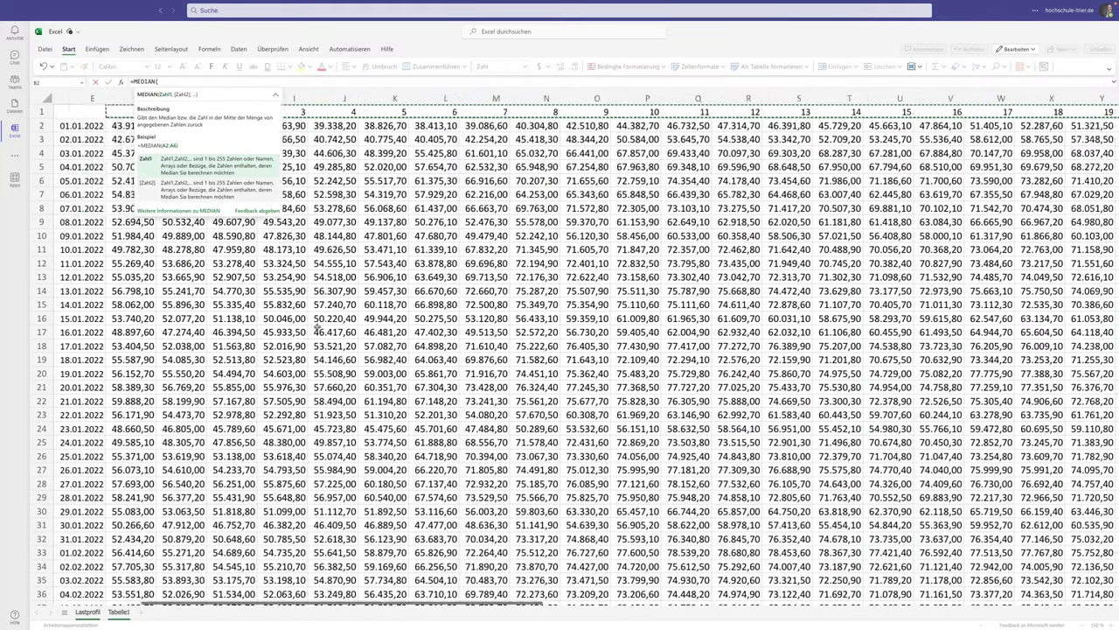
scroll(183, 278, "left", 2)
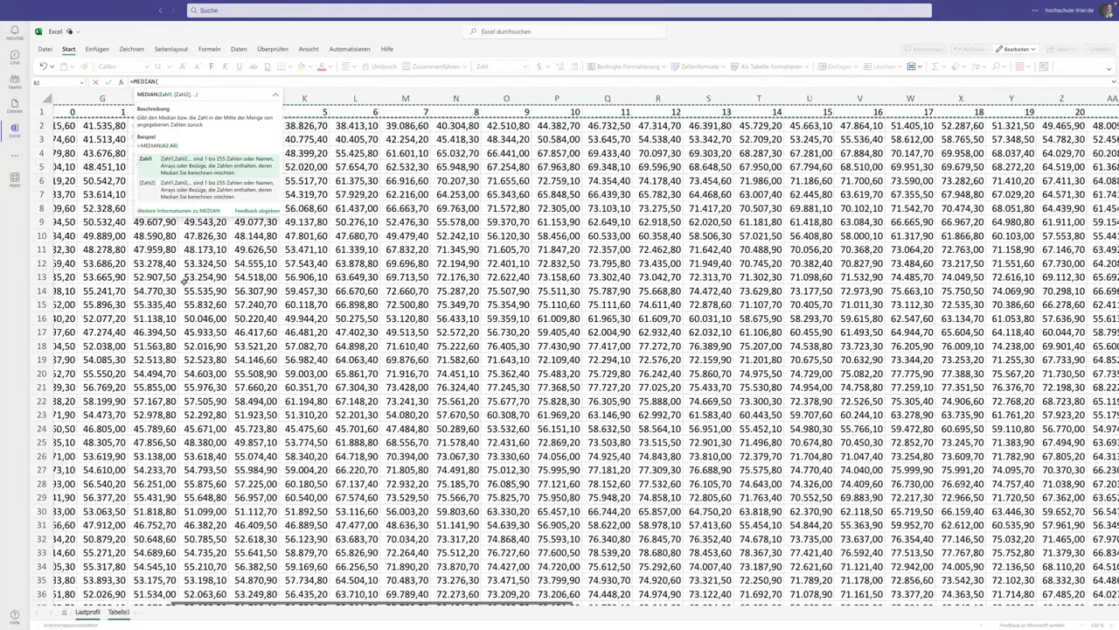
left_click(77, 125)
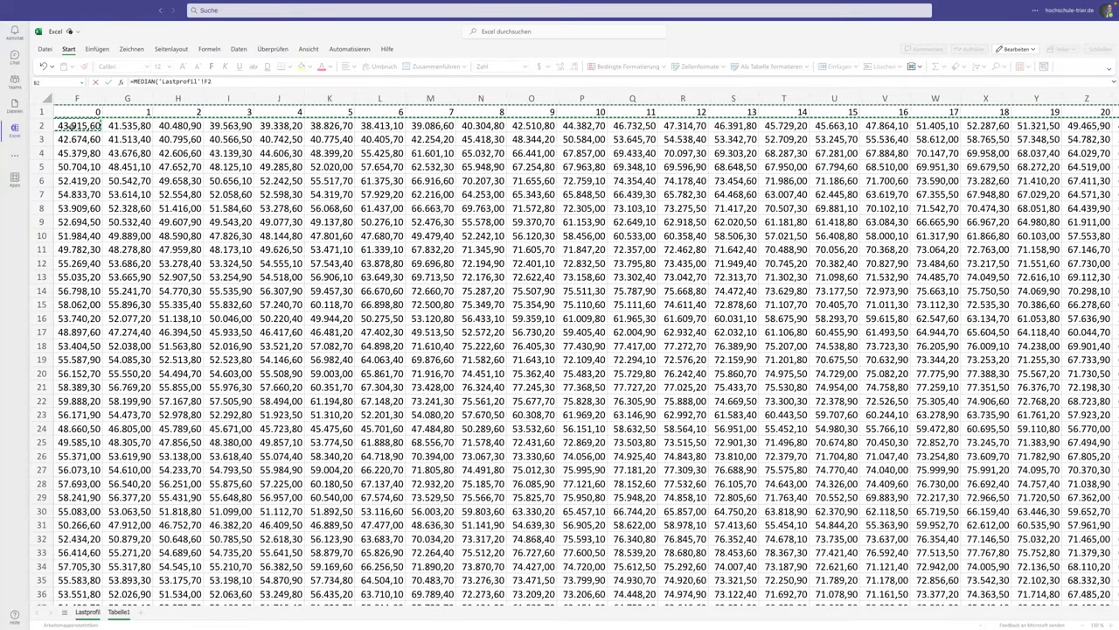
key("ctrl+shift+Down")
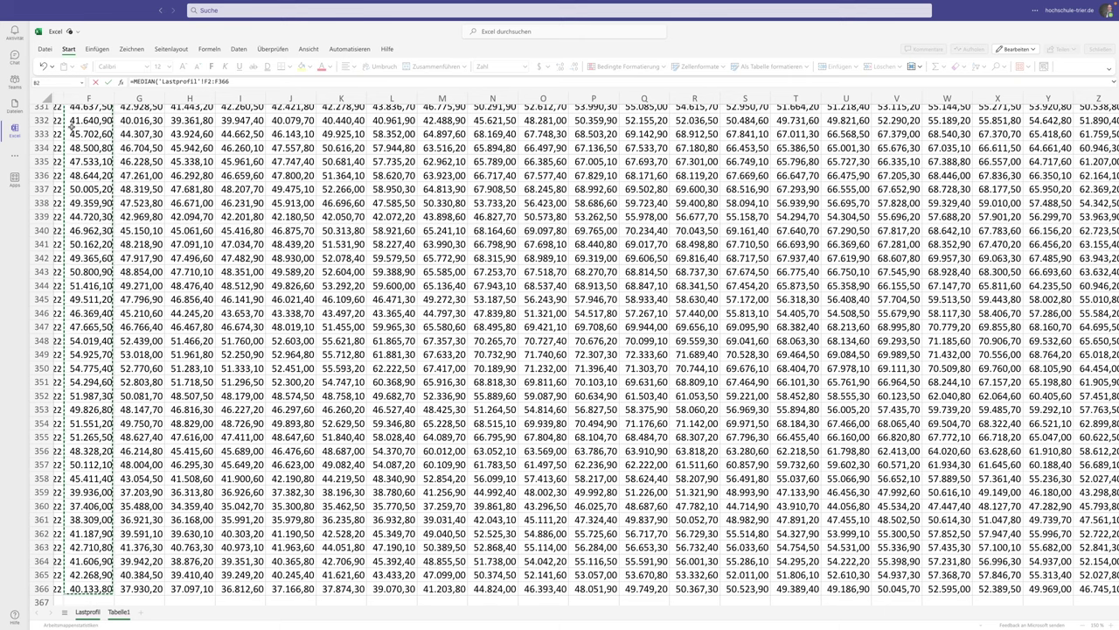
key("Return")
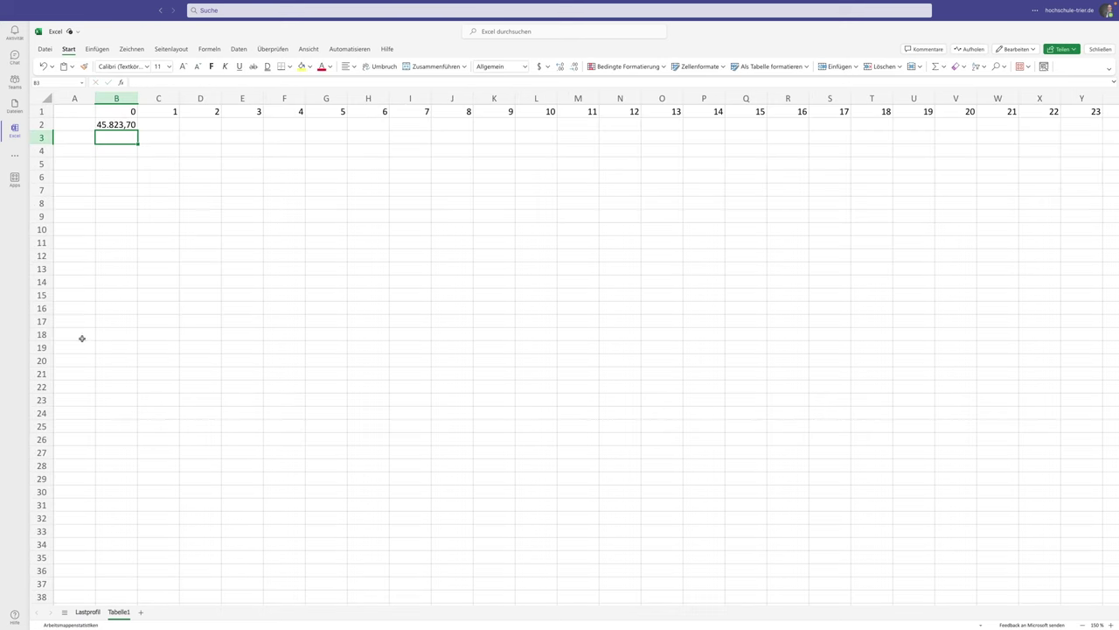
- Rename the Tabelle1 sheet to Analyse
double_click(120, 611)
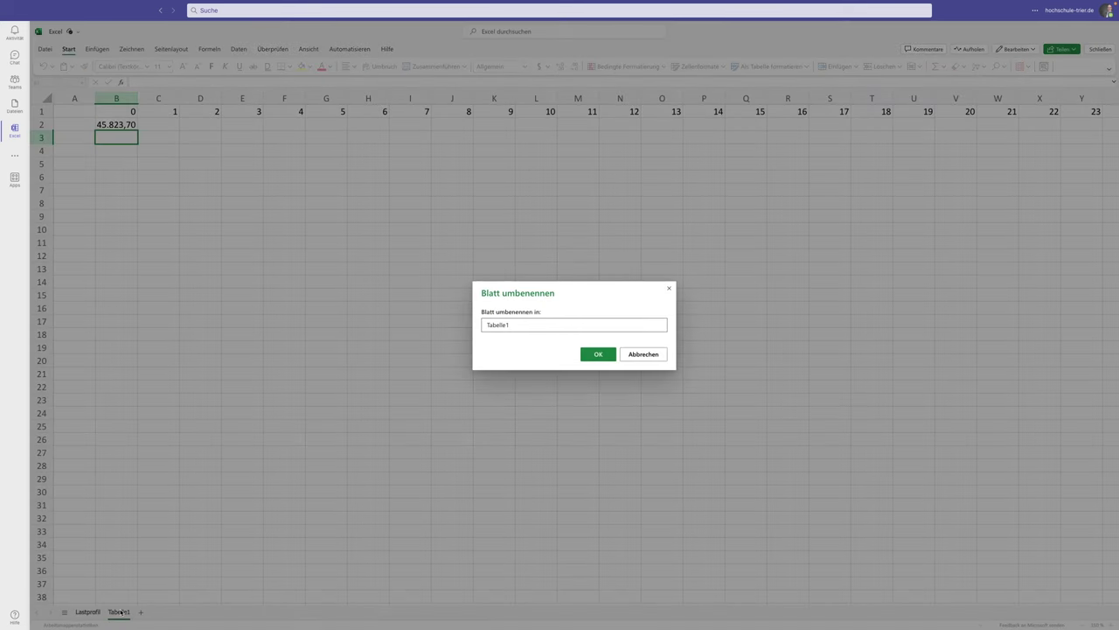
type("T")
key("BackSpace")
type("Analy")
type("se")
key("Return")
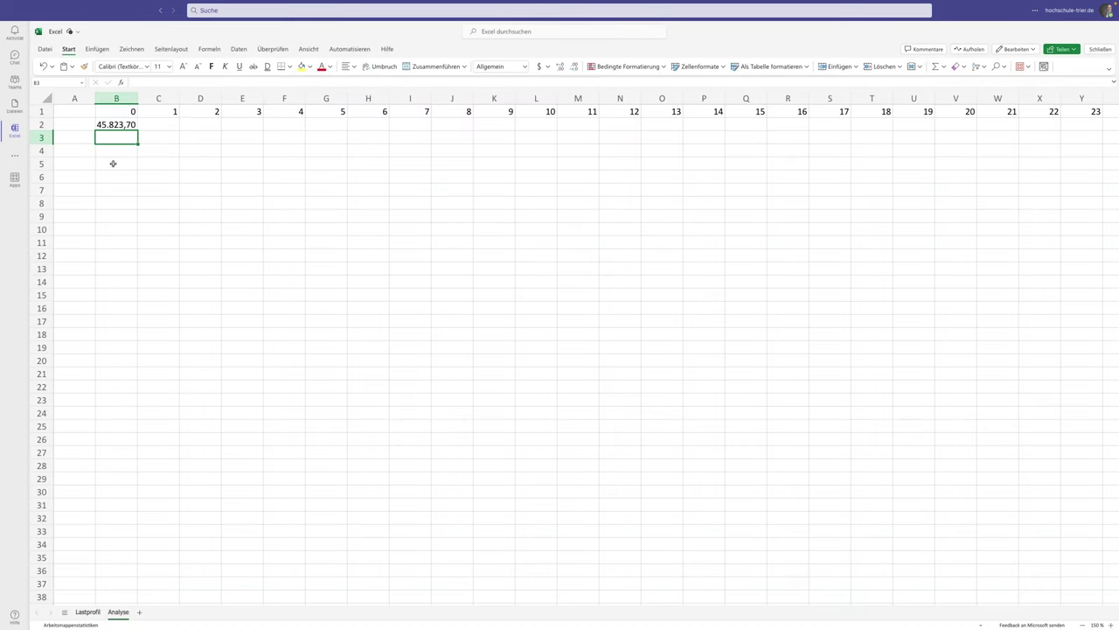
- Fill the B2 median formula across to Y2 for hours 0–23
left_click(115, 124)
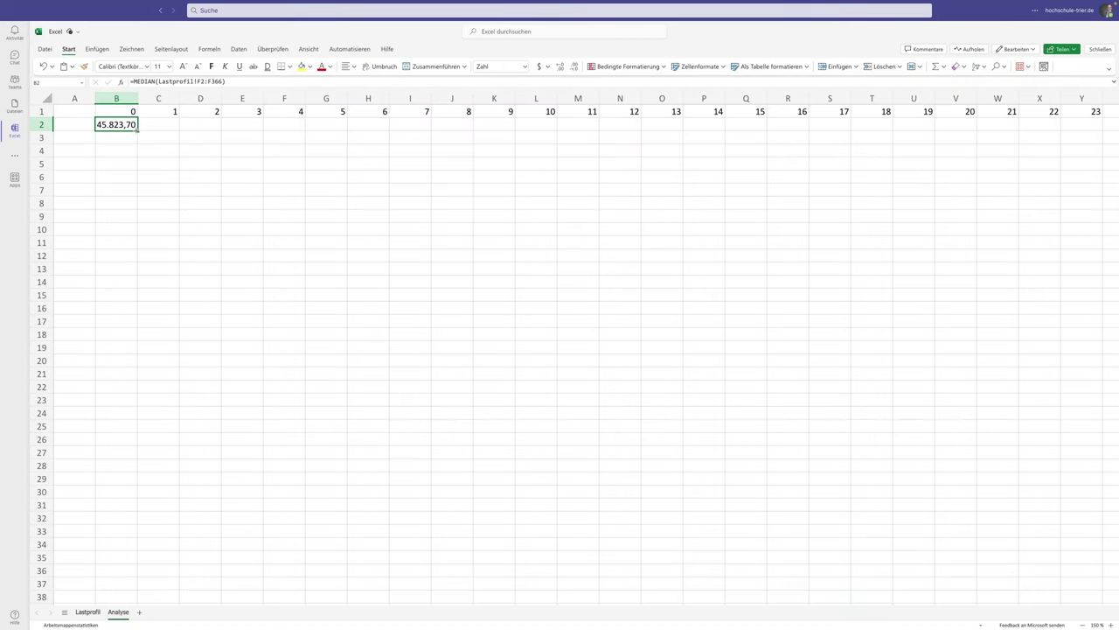
left_click_drag(137, 128, 792, 131)
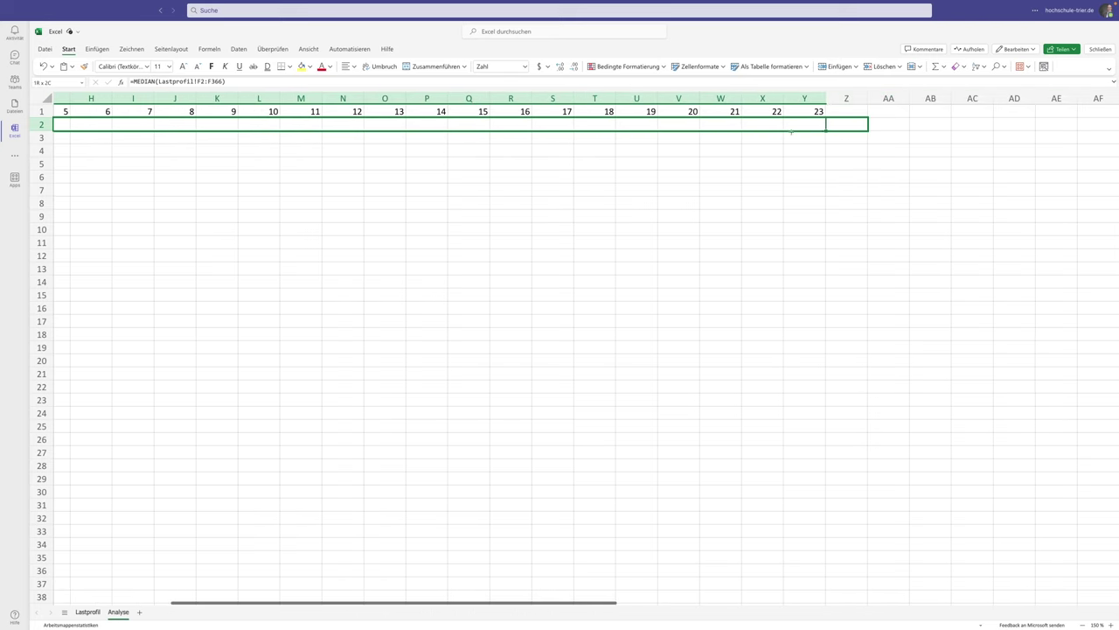
left_click_drag(791, 131, 798, 134)
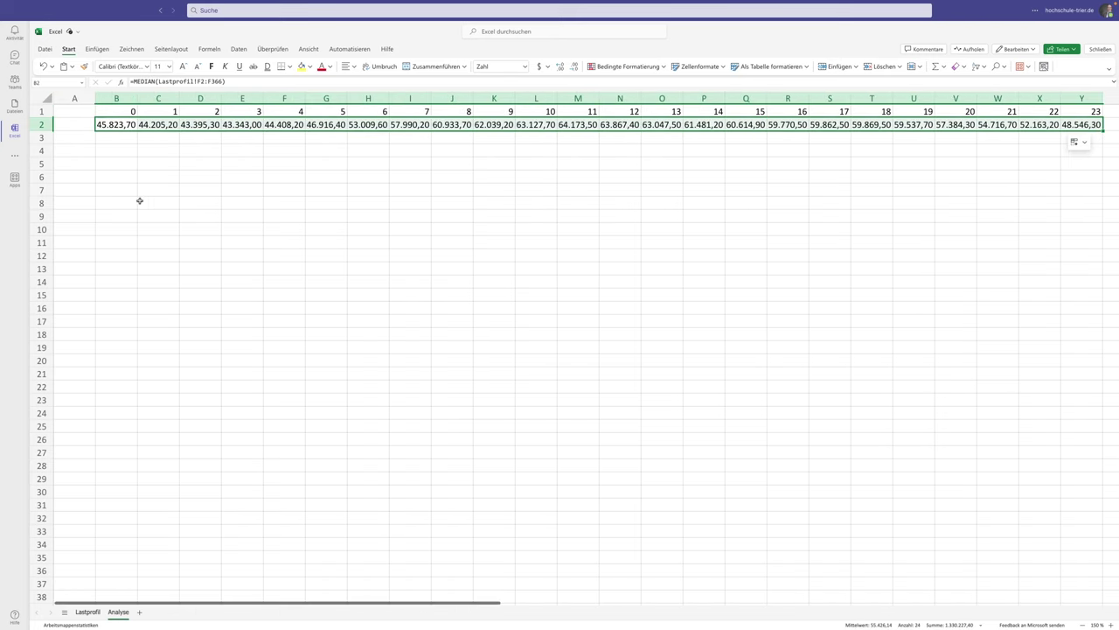
left_click(97, 49)
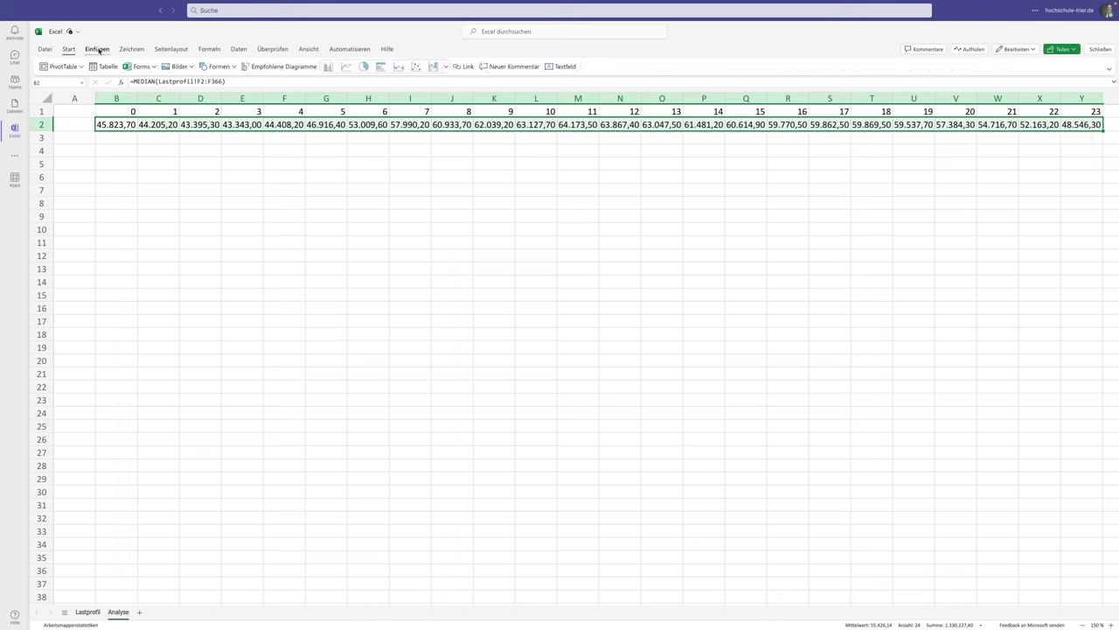
left_click(346, 68)
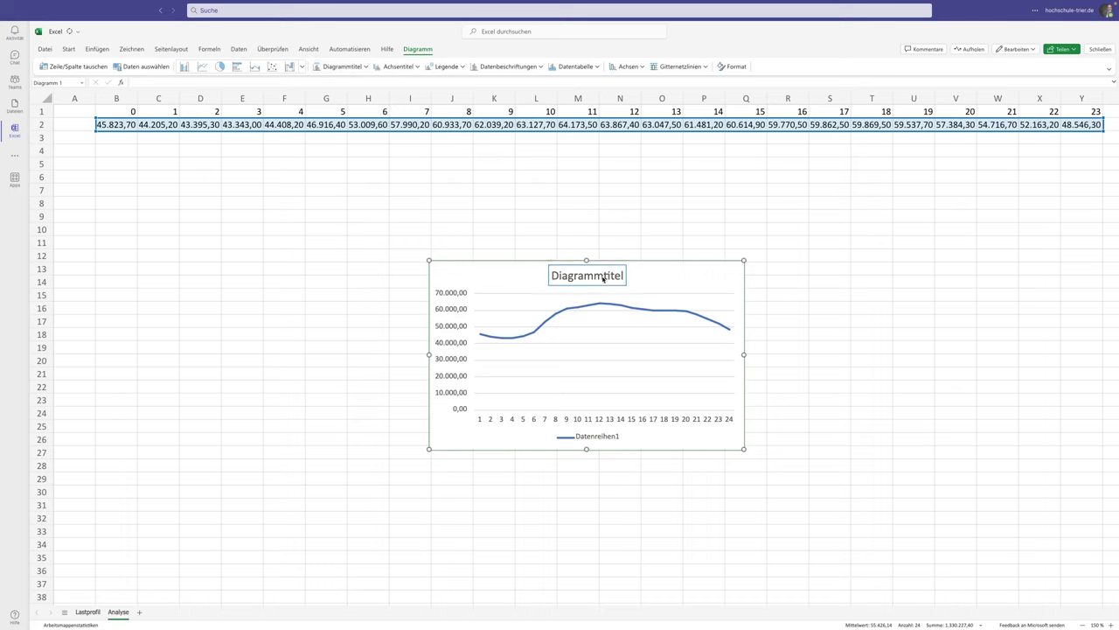
left_click_drag(428, 259, 211, 140)
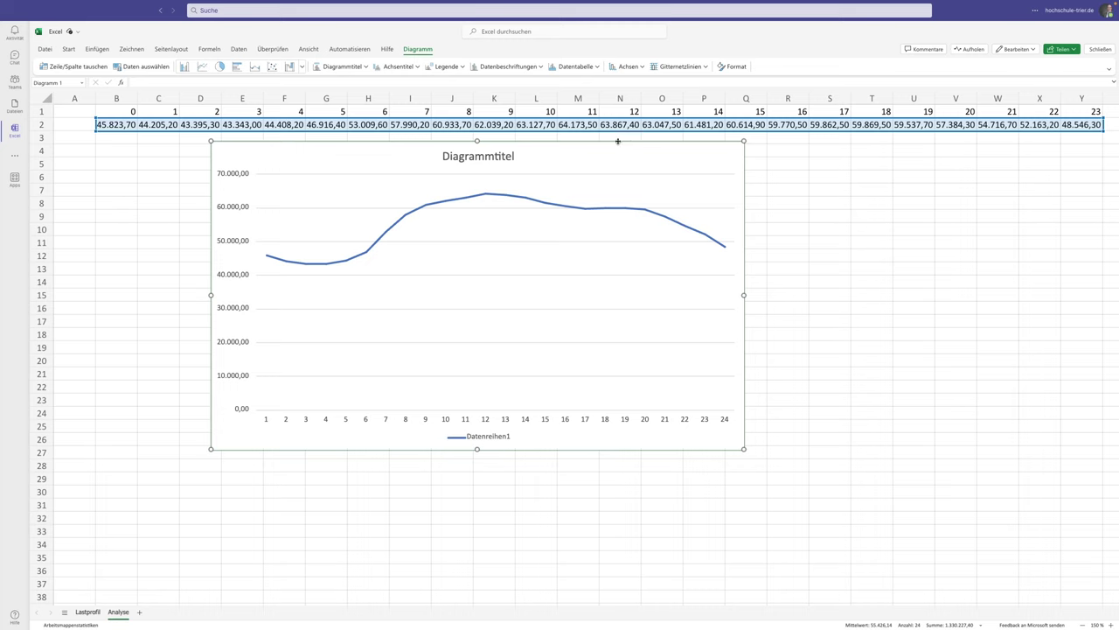
left_click_drag(617, 141, 525, 135)
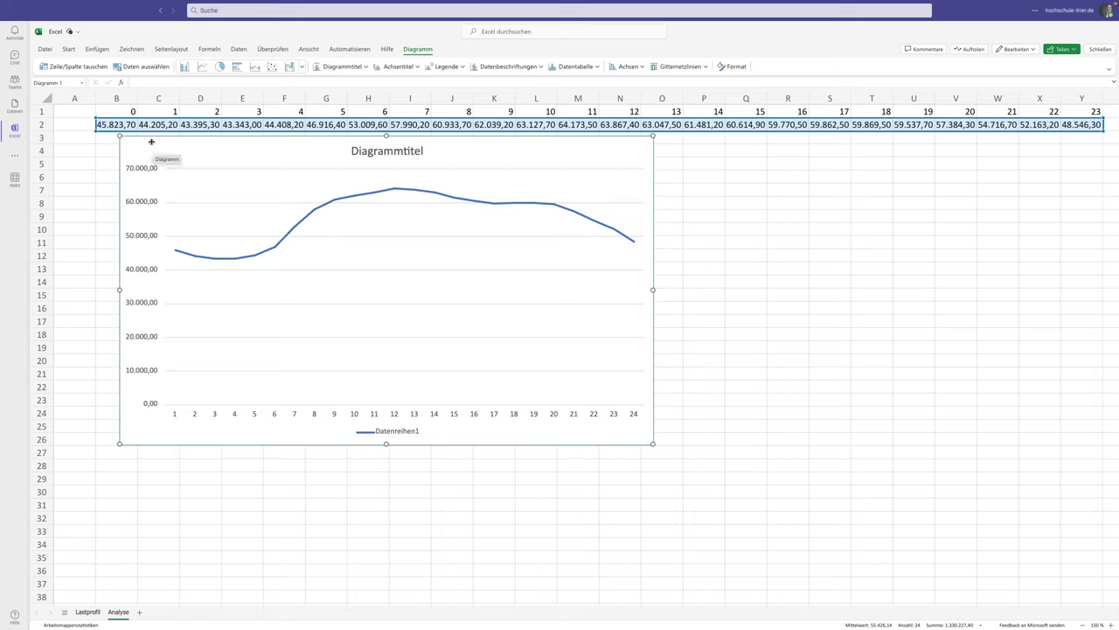
key("Delete")
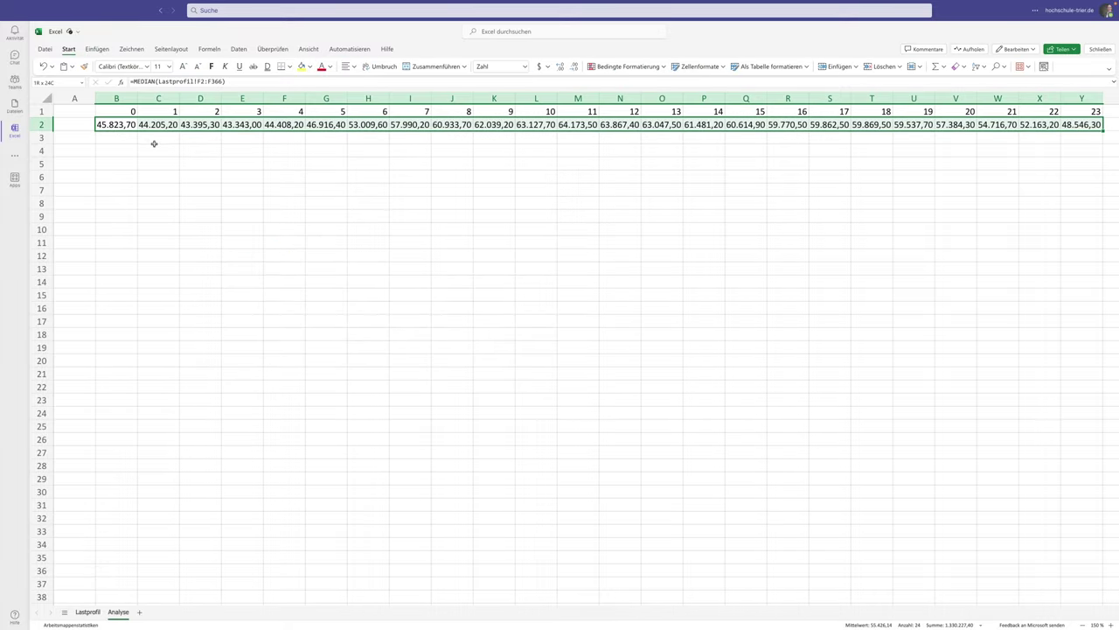
- Select the Lastprofil load matrix F2:AC366 and show the chart types under Einfügen
left_click(87, 611)
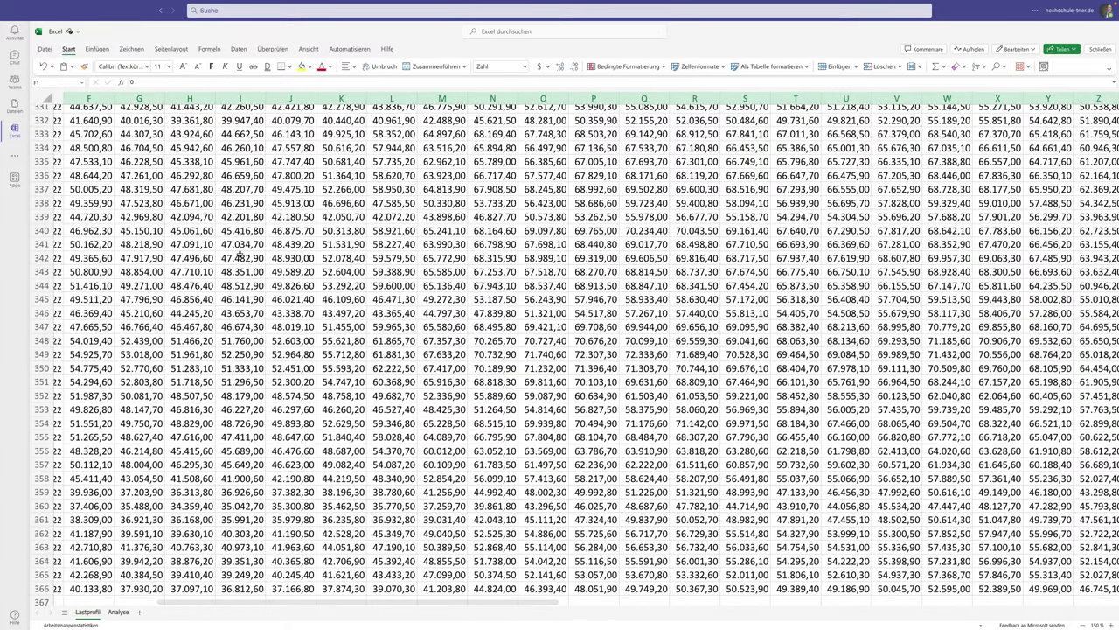
scroll(239, 253, "right", 15)
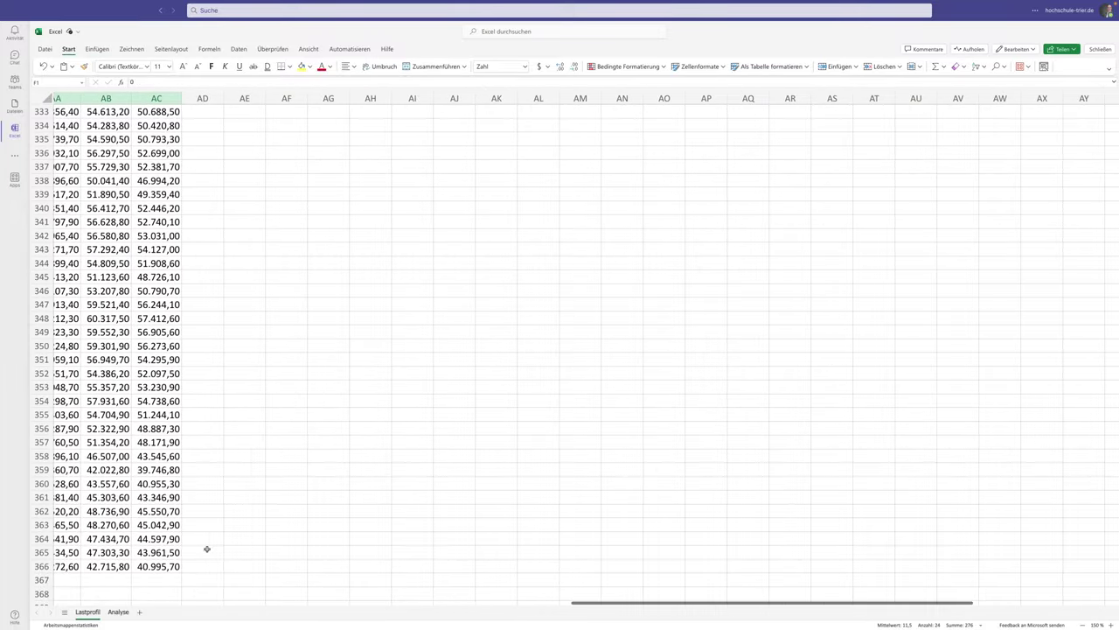
left_click(160, 566)
scroll(160, 567, "left", 15)
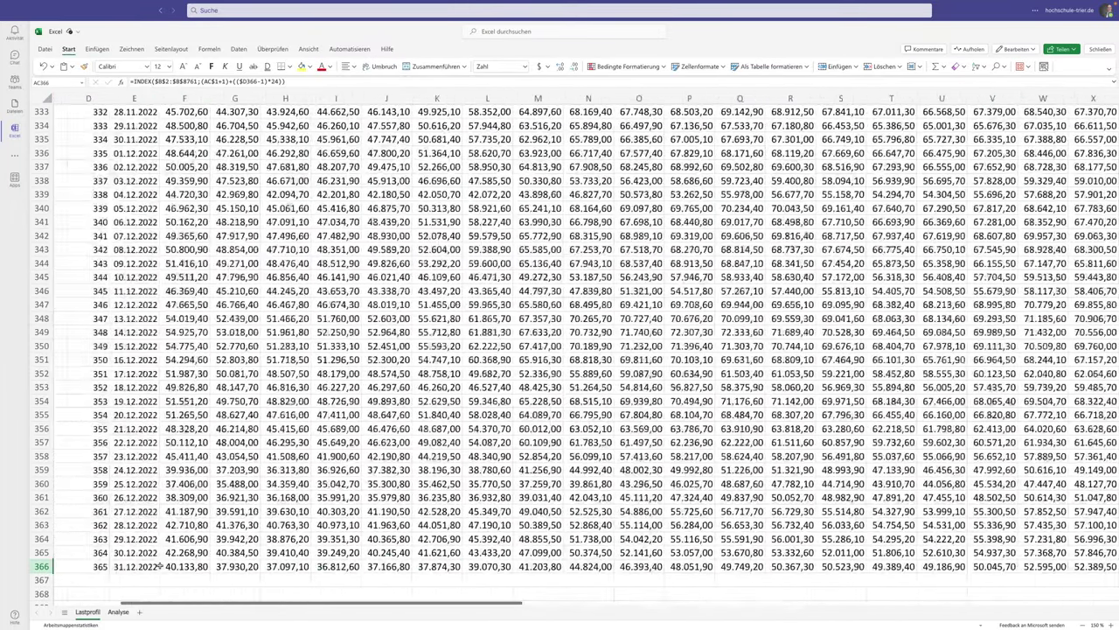
scroll(160, 565, "up", 20)
scroll(160, 566, "up", 20)
scroll(160, 566, "up", 20)
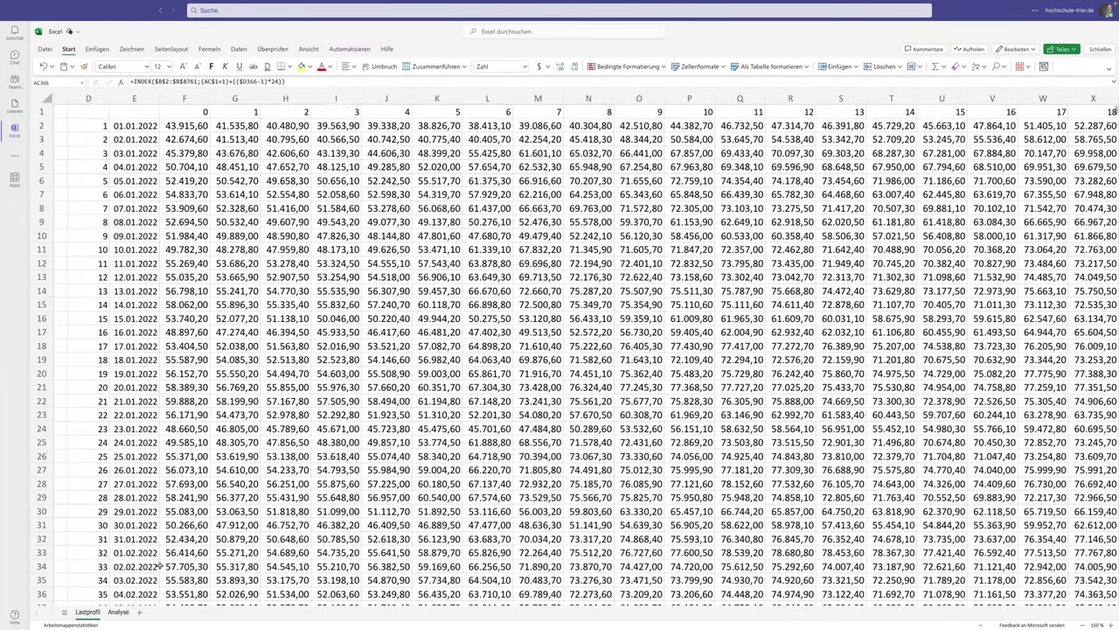
left_click(186, 125, "shift")
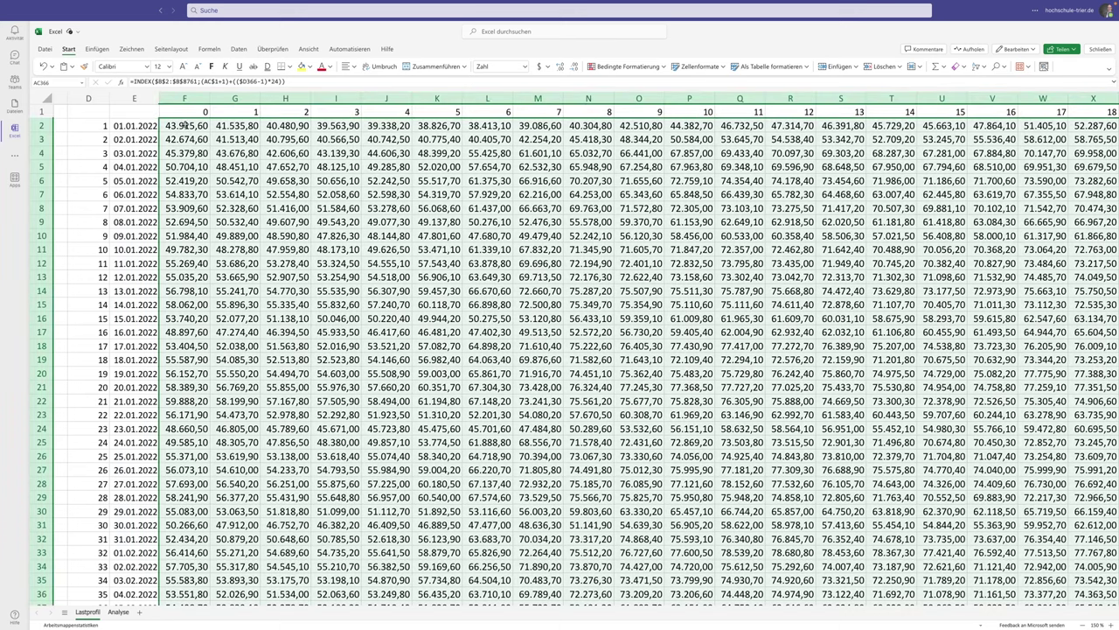
left_click(98, 49)
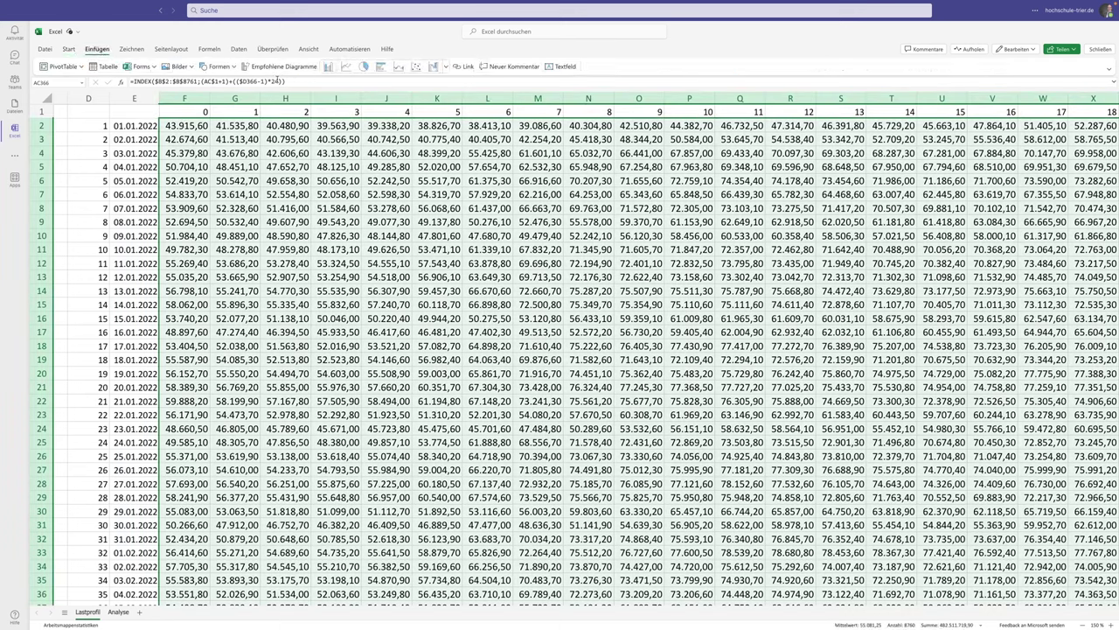
left_click(446, 67)
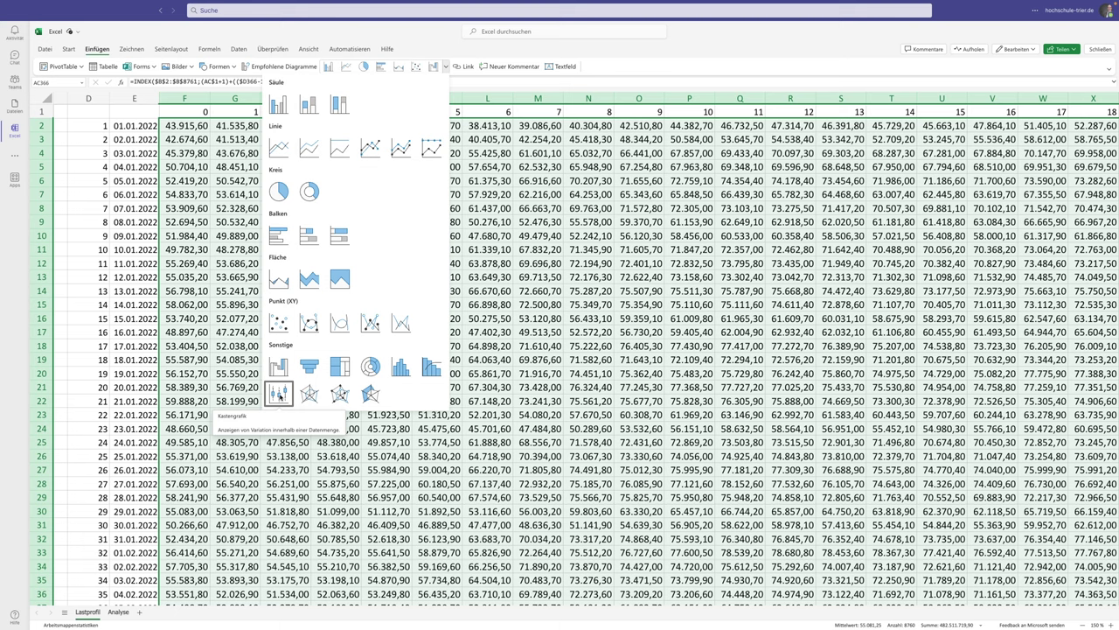
- Insert a Kastengrafik box plot, enlarge it, and delete its horizontal gridlines
left_click(280, 395)
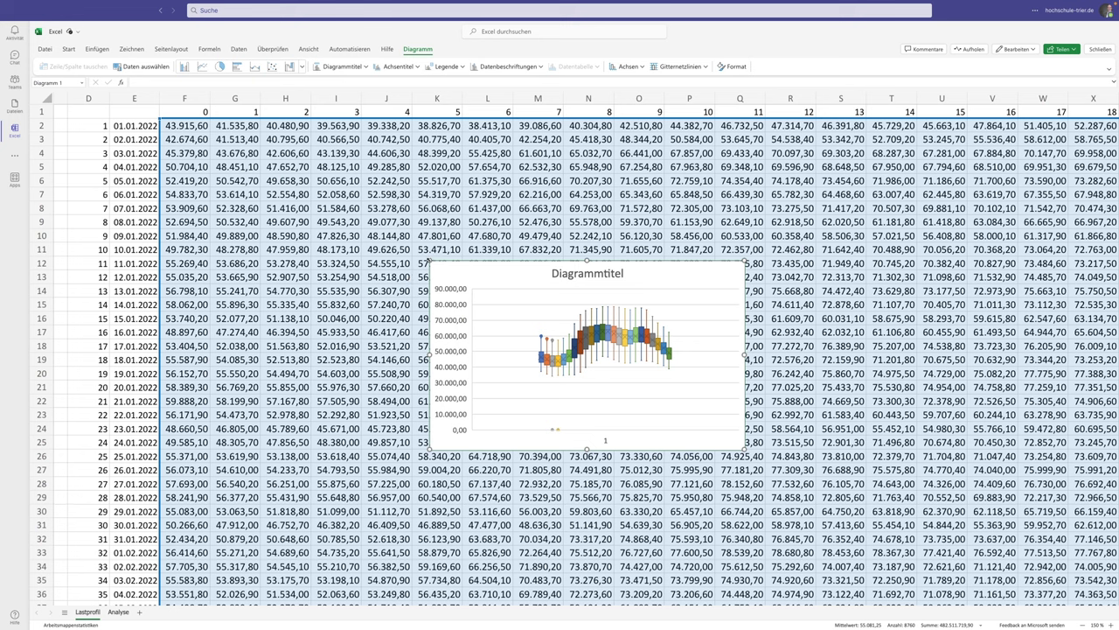
left_click_drag(430, 261, 155, 124)
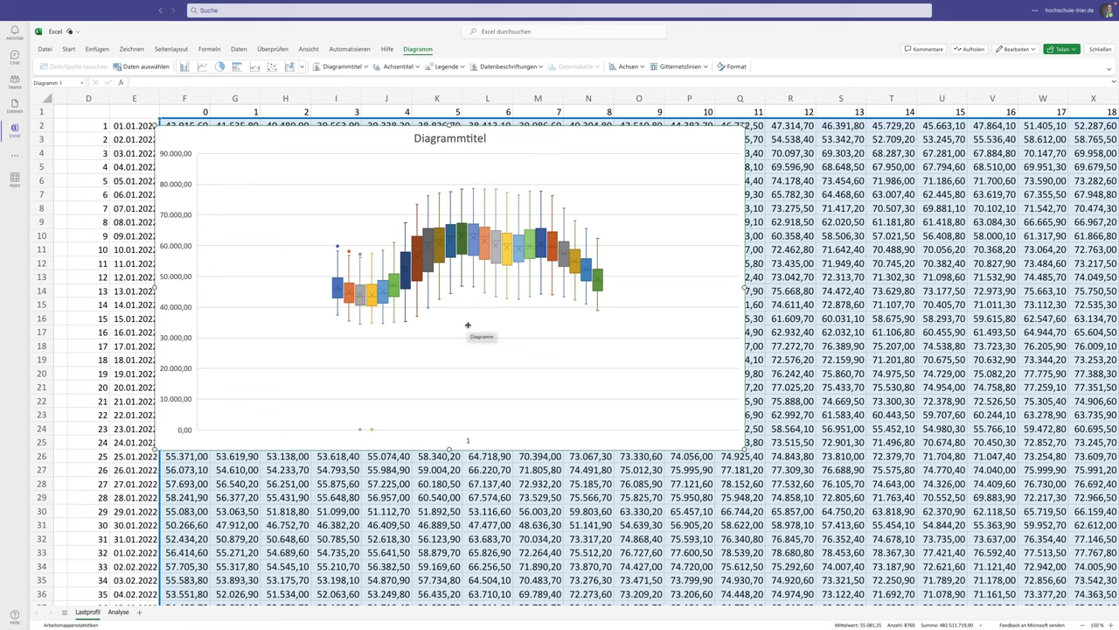
left_click(336, 338)
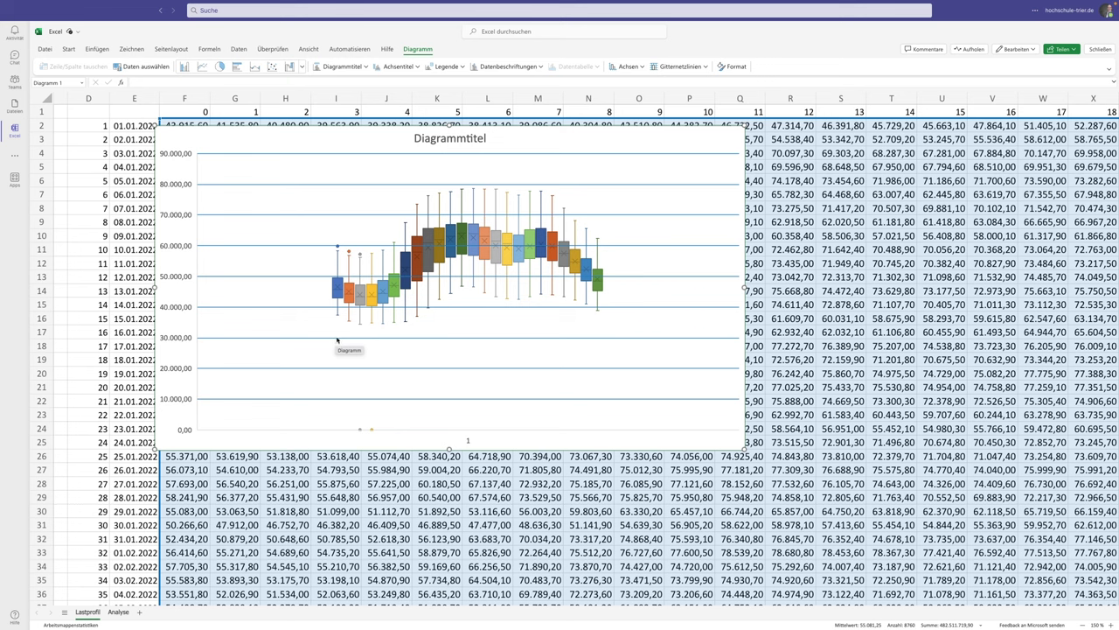
key("Delete")
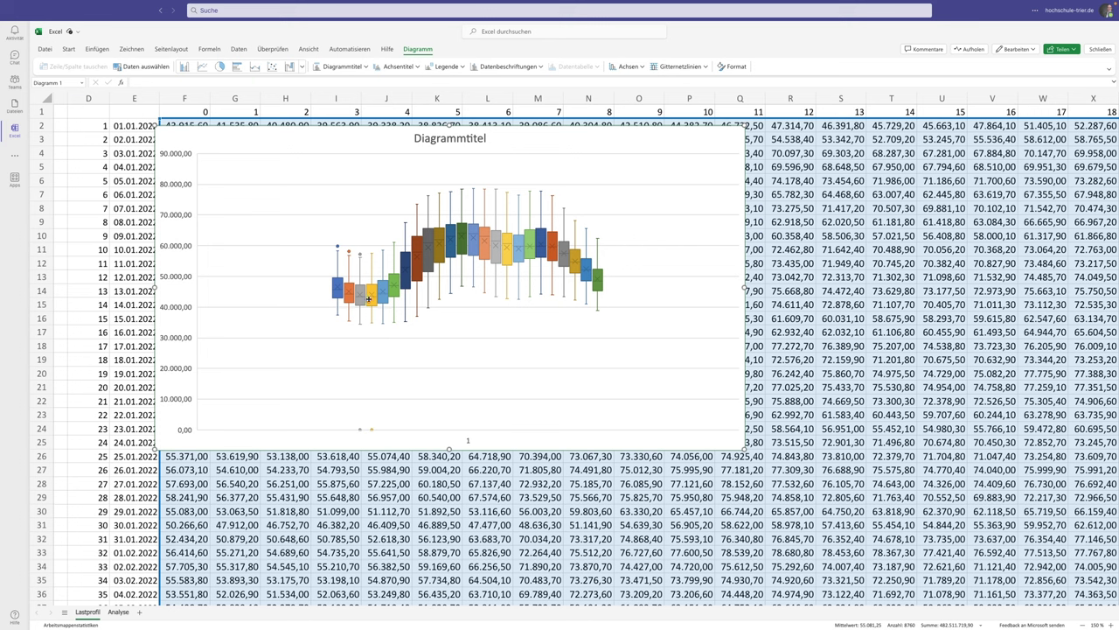
left_click(370, 300)
- Delete the box plot and inspect F2's formula =INDEX($B$2:$B$8761;(F$1+1)+(($D2-1)*24))
key("Delete")
scroll(208, 165, "left", 1)
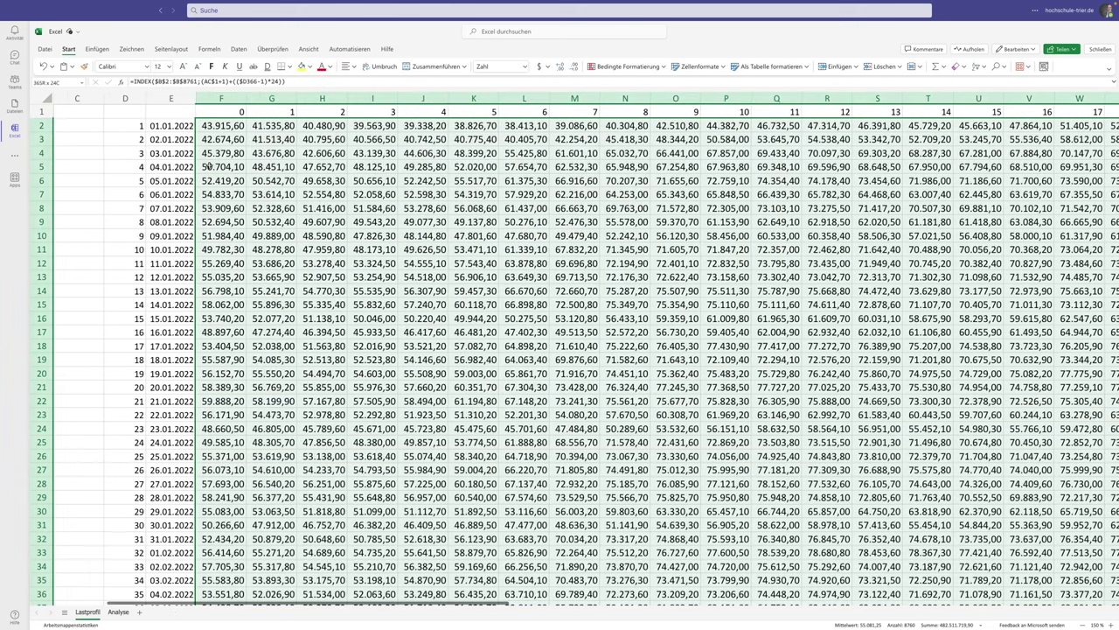
scroll(208, 165, "left", 2)
left_click(308, 114)
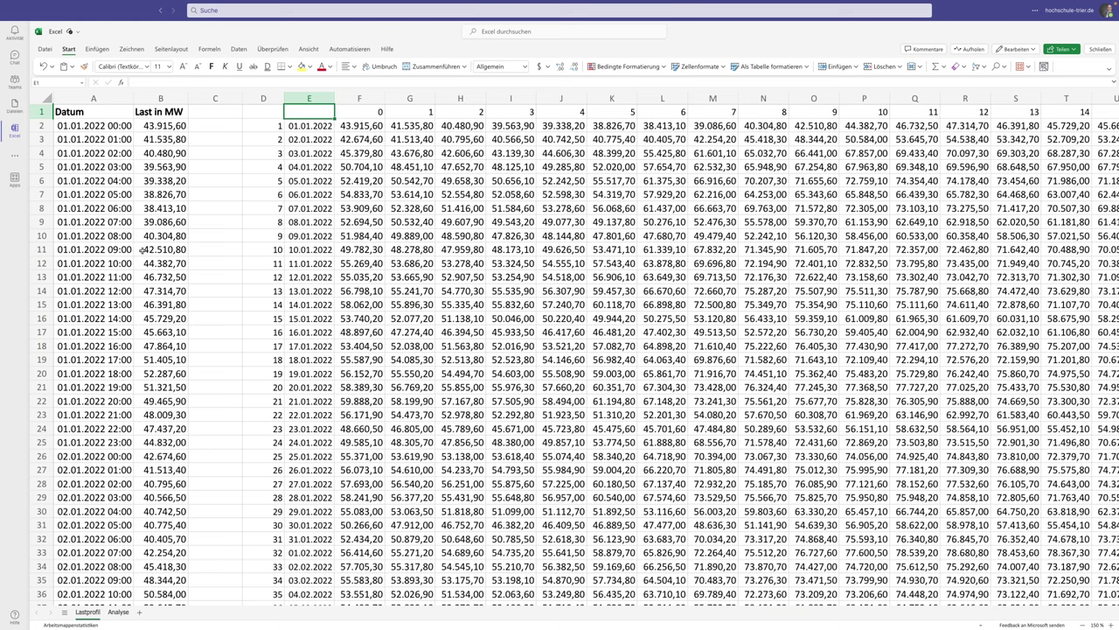
double_click(364, 125)
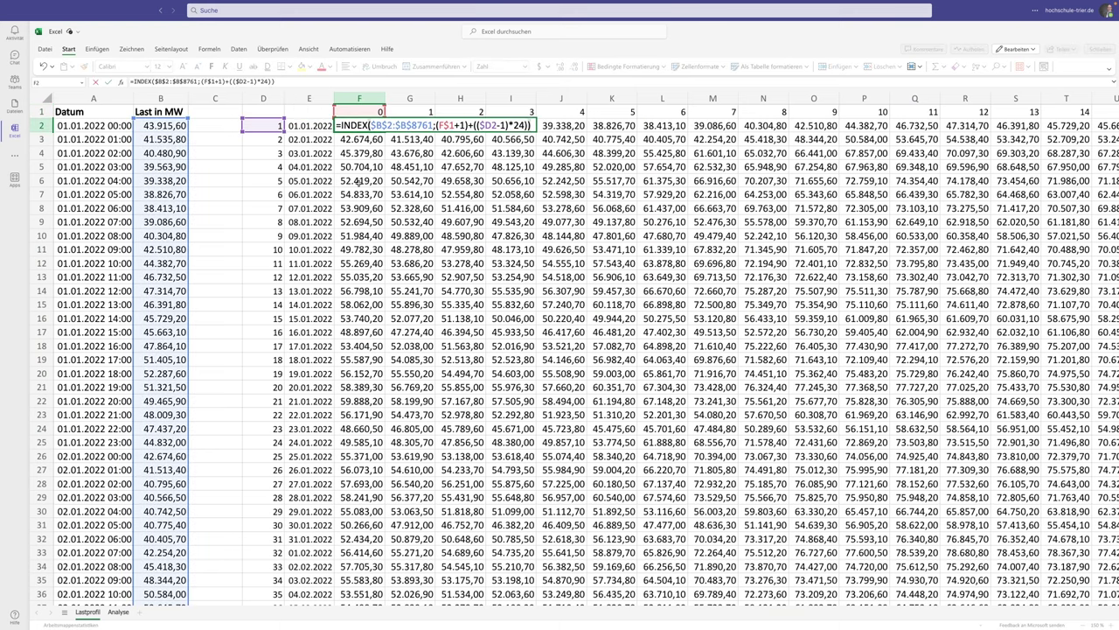